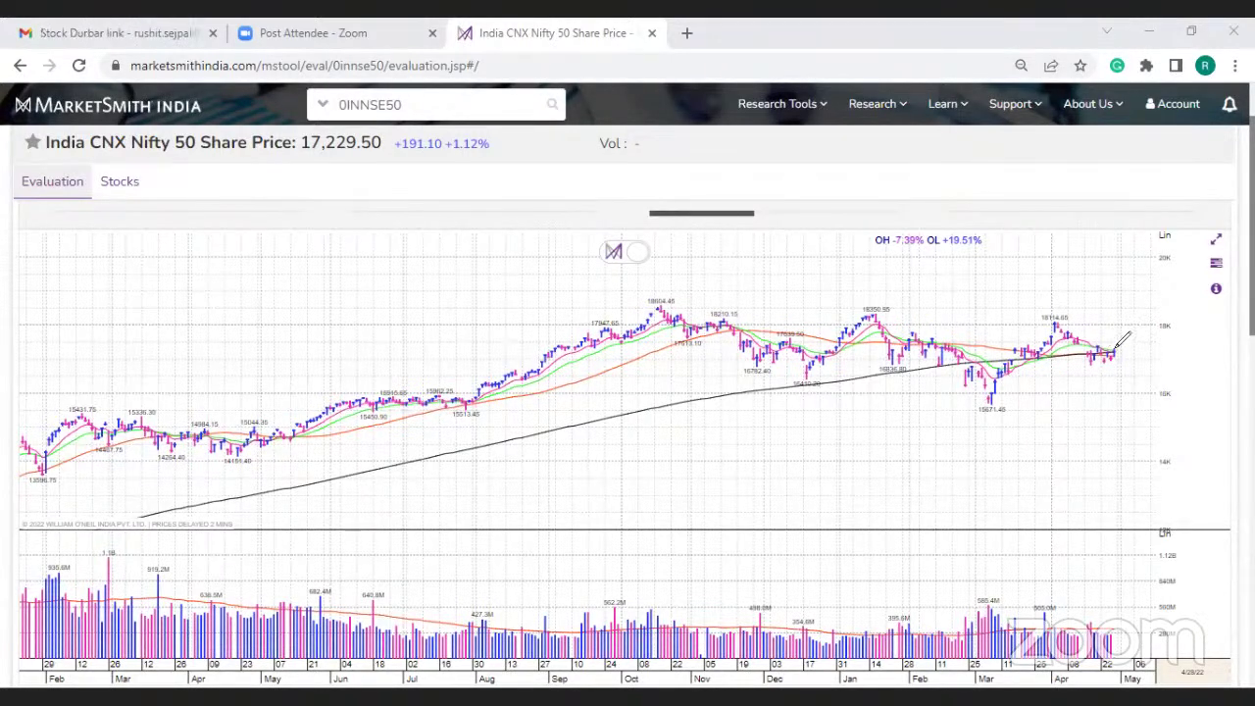
Mark the late-April trading range on the Nifty 50 chart with red horizontal lines above and below the price bars
{"action": "left_click_drag", "start_coordinate": [1096, 361], "coordinate": [1126, 362]}
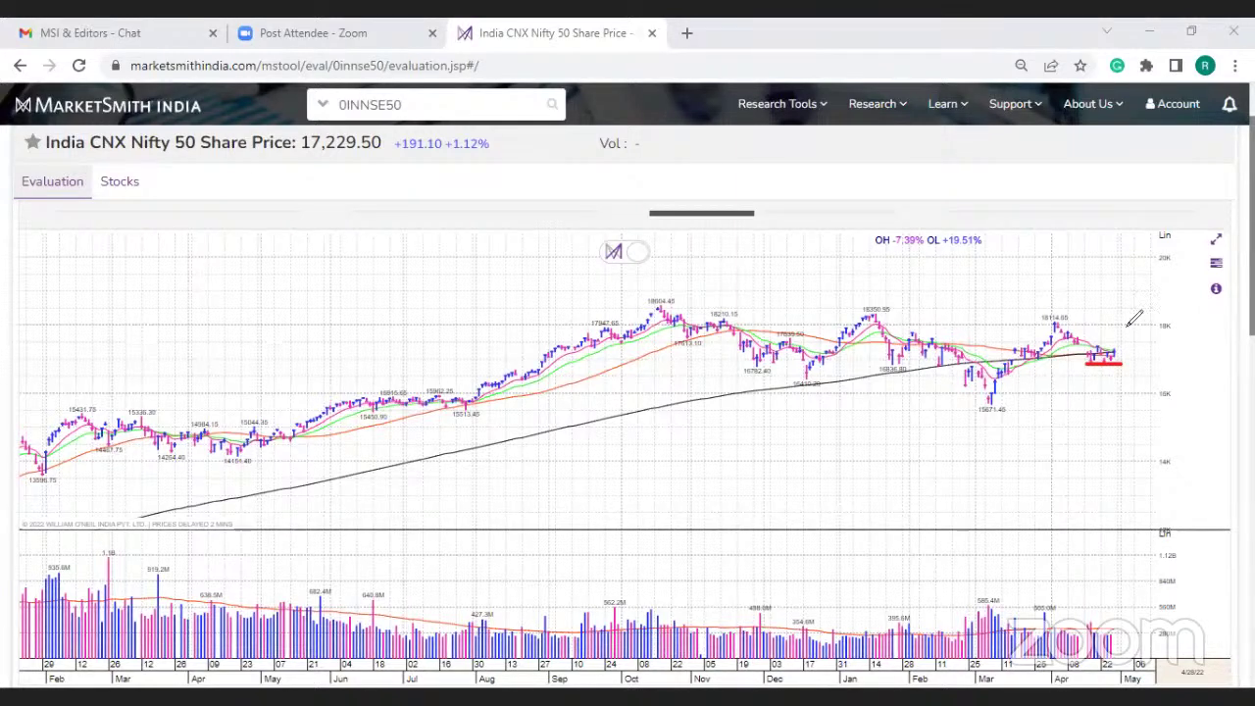
{"action": "left_click_drag", "start_coordinate": [1128, 336], "coordinate": [1131, 324]}
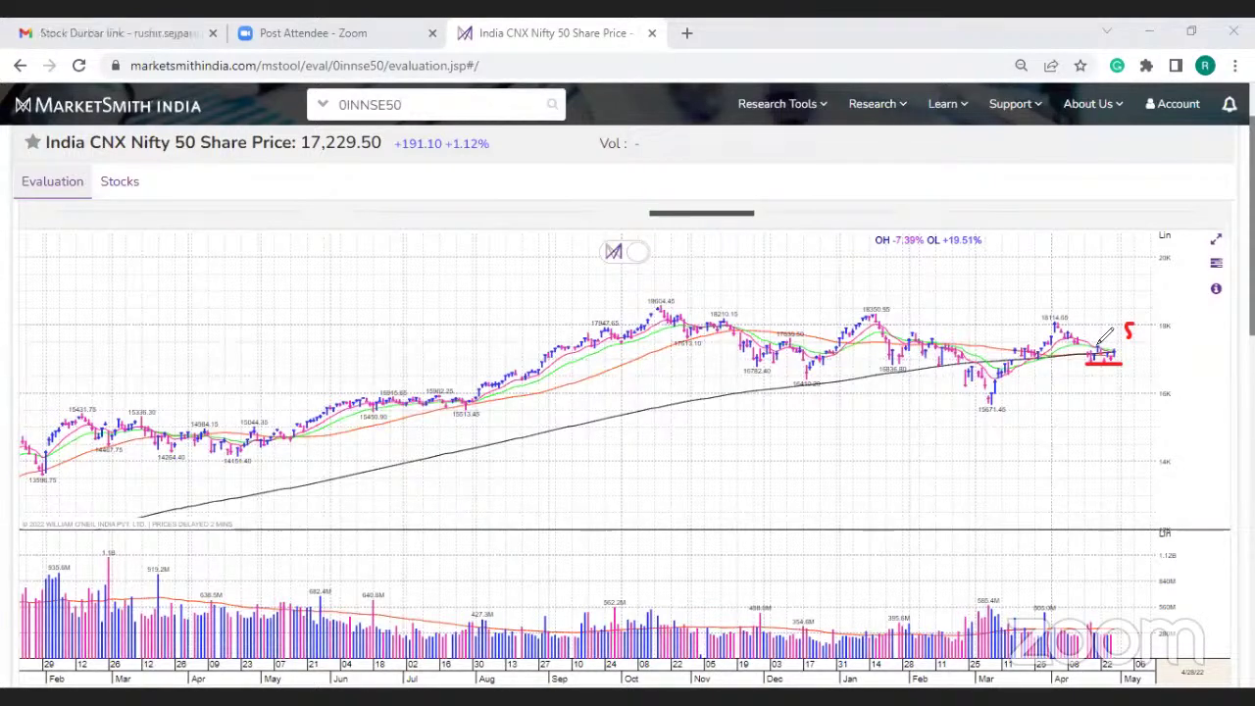
{"action": "mouse_move", "coordinate": [1106, 336]}
{"action": "left_mouse_down"}
{"action": "mouse_move", "coordinate": [1099, 349]}
{"action": "mouse_move", "coordinate": [1119, 347]}
{"action": "left_mouse_up"}
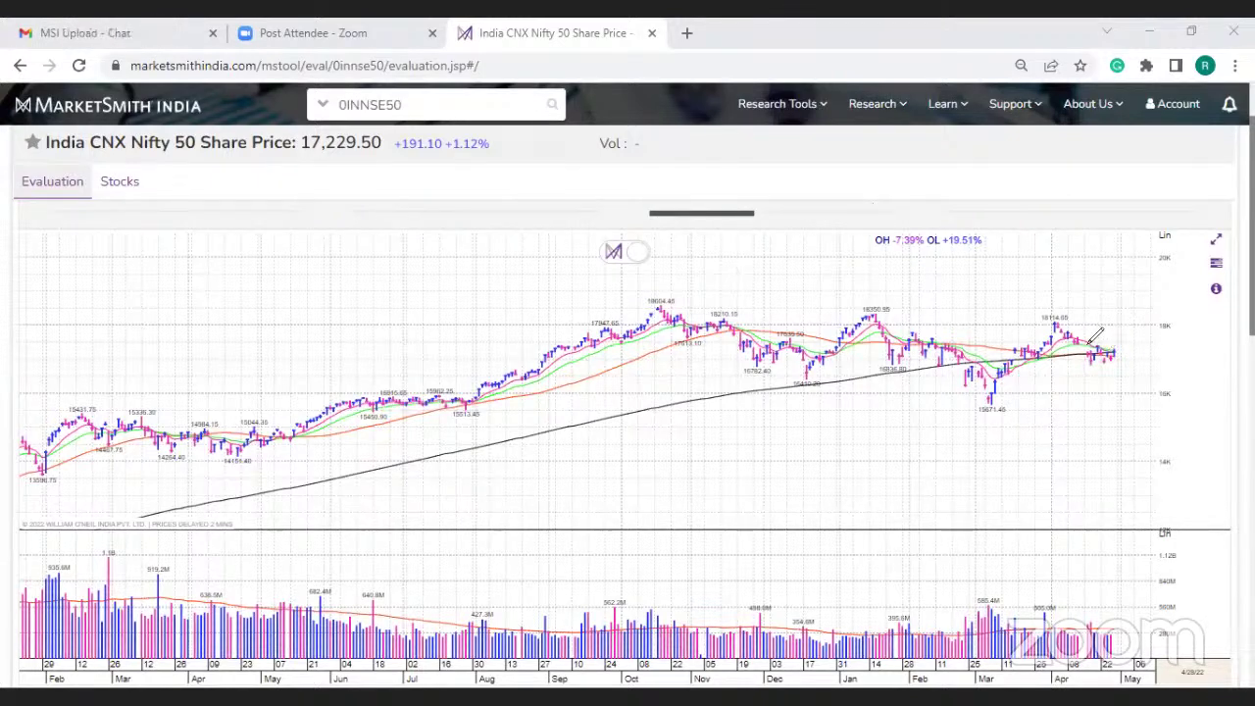
{"action": "mouse_move", "coordinate": [1083, 347]}
{"action": "left_mouse_down"}
{"action": "mouse_move", "coordinate": [1121, 346]}
{"action": "mouse_move", "coordinate": [1086, 365]}
{"action": "mouse_move", "coordinate": [1121, 365]}
{"action": "left_mouse_up"}
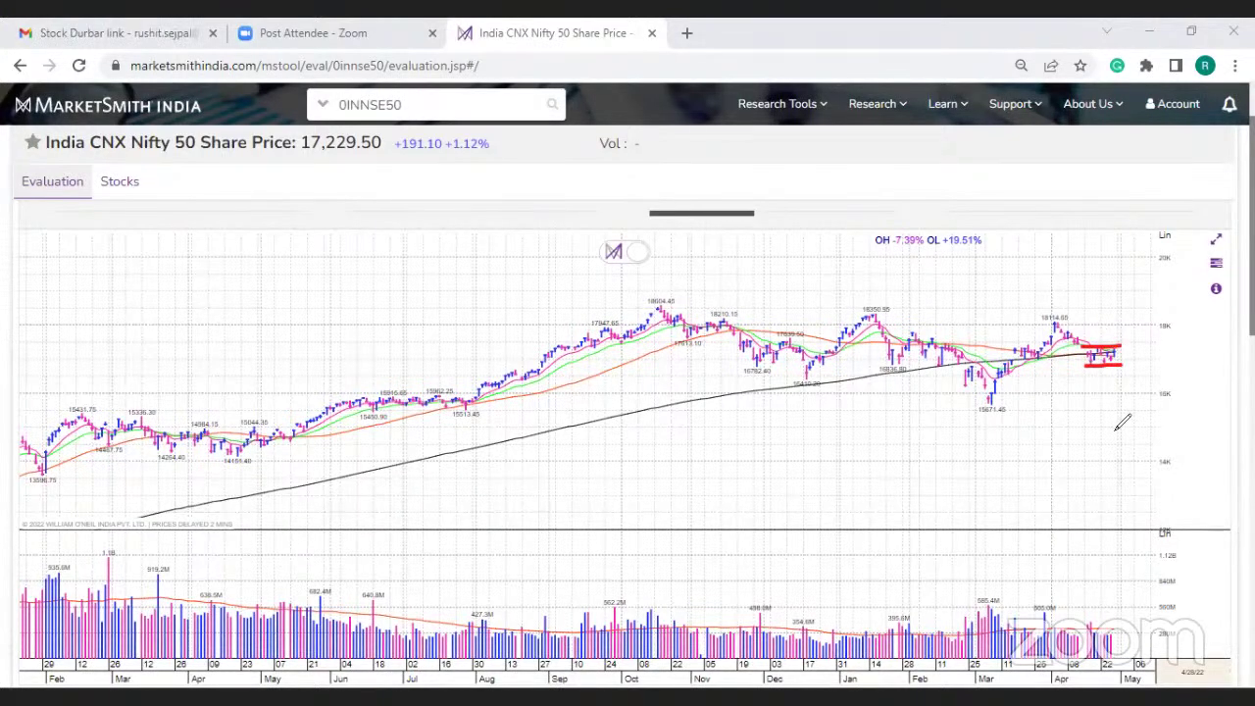
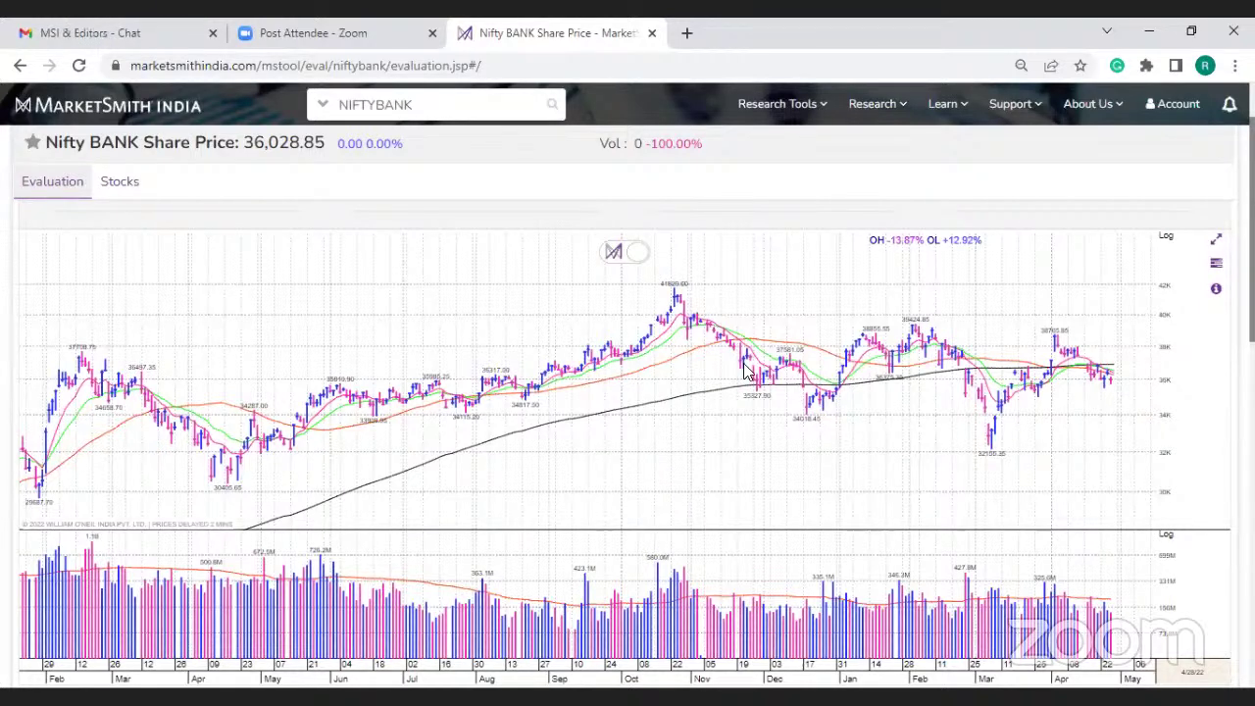
Search for "nifty auto" and open the Nifty Auto (NIFTYAUTO) index chart
{"action": "left_click", "coordinate": [477, 104]}
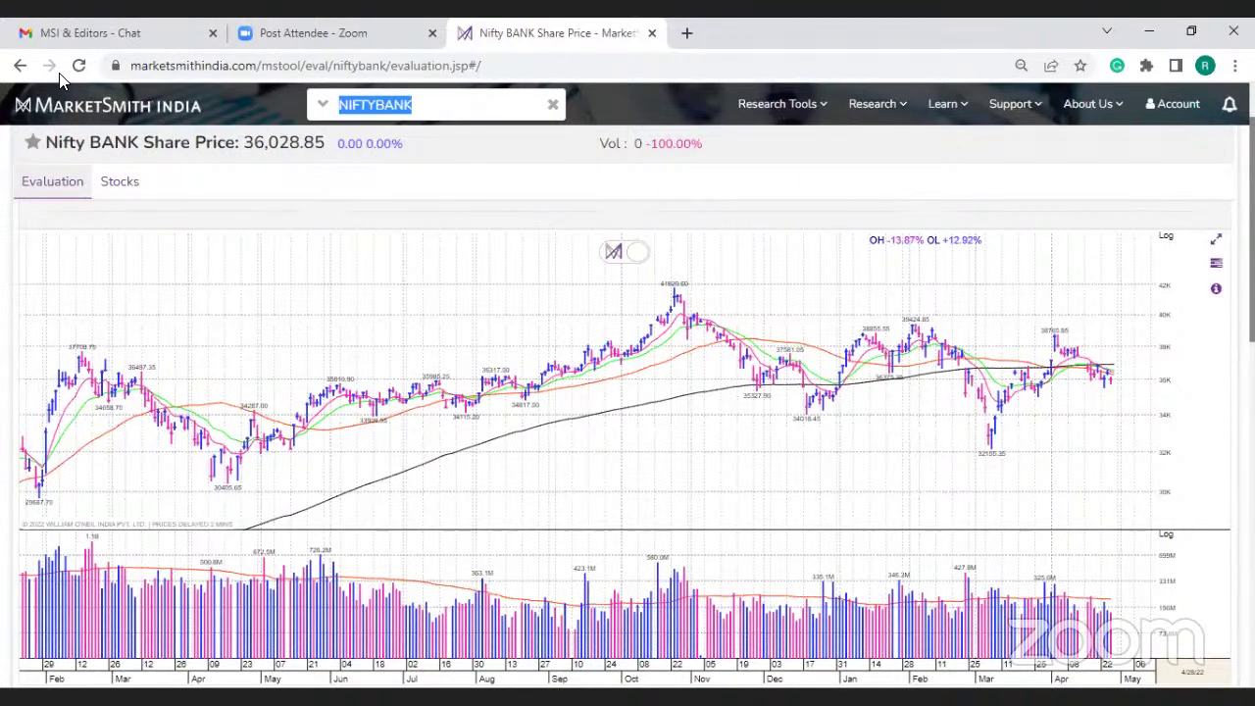
{"action": "type", "text": "nifty auto"}
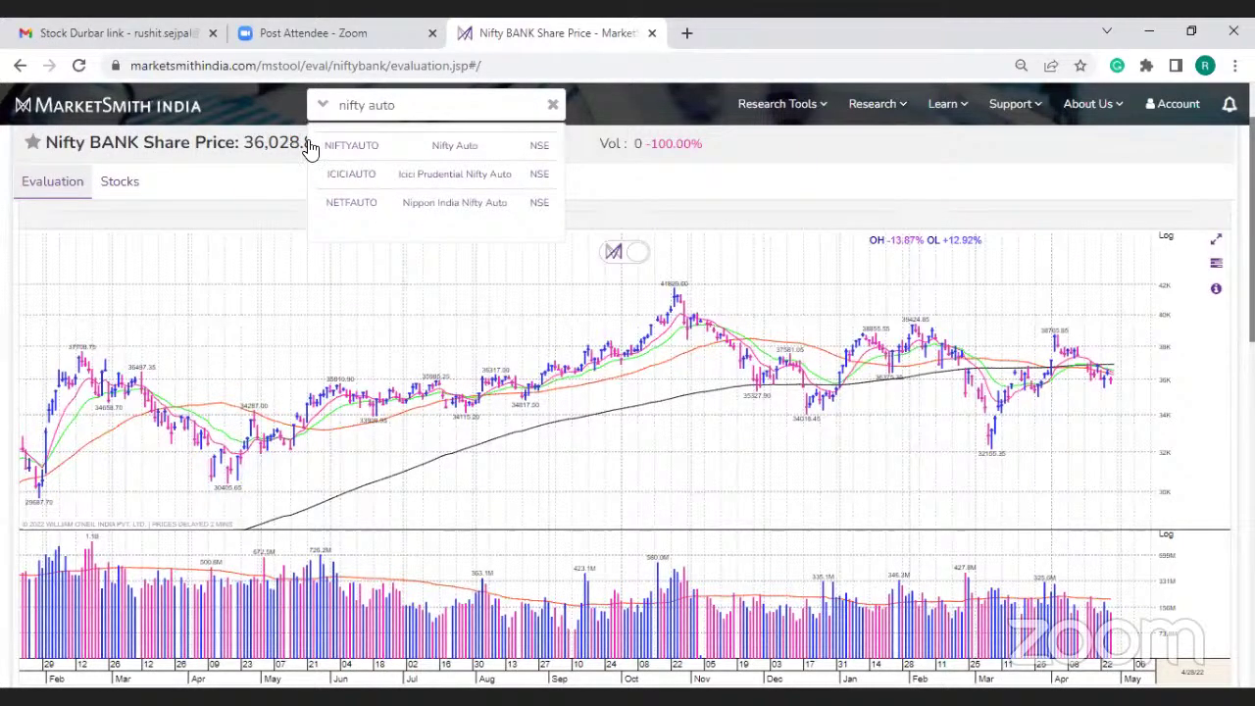
{"action": "left_click", "coordinate": [356, 149]}
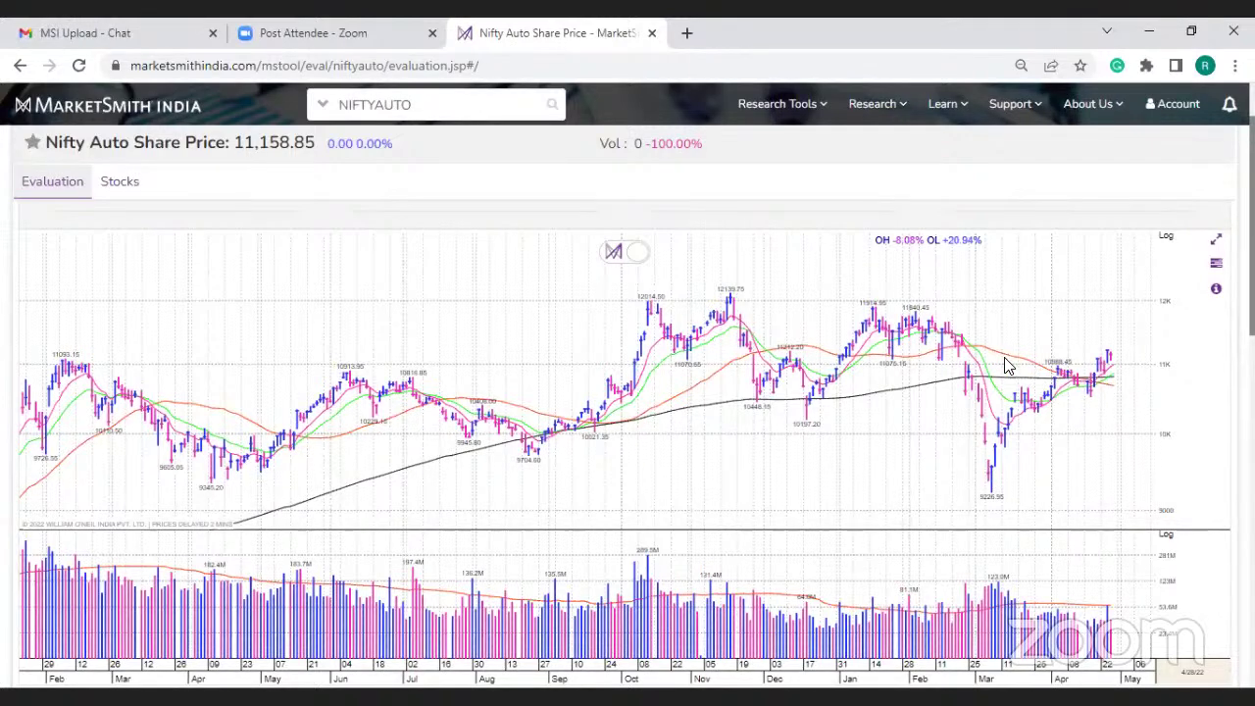
Search for "nifty IT" and open the Nifty IT (NIFTYIT) index chart
{"action": "left_click", "coordinate": [417, 105]}
{"action": "key", "text": "ctrl+a"}
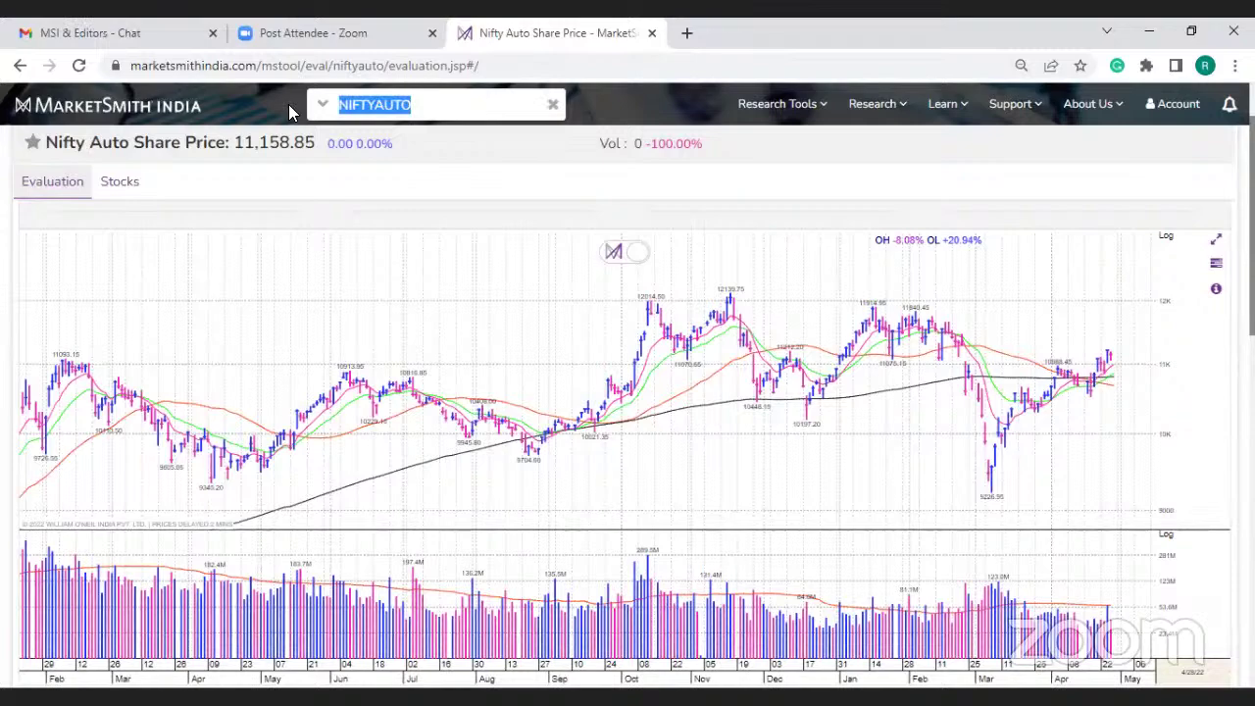
{"action": "type", "text": "nifty IT"}
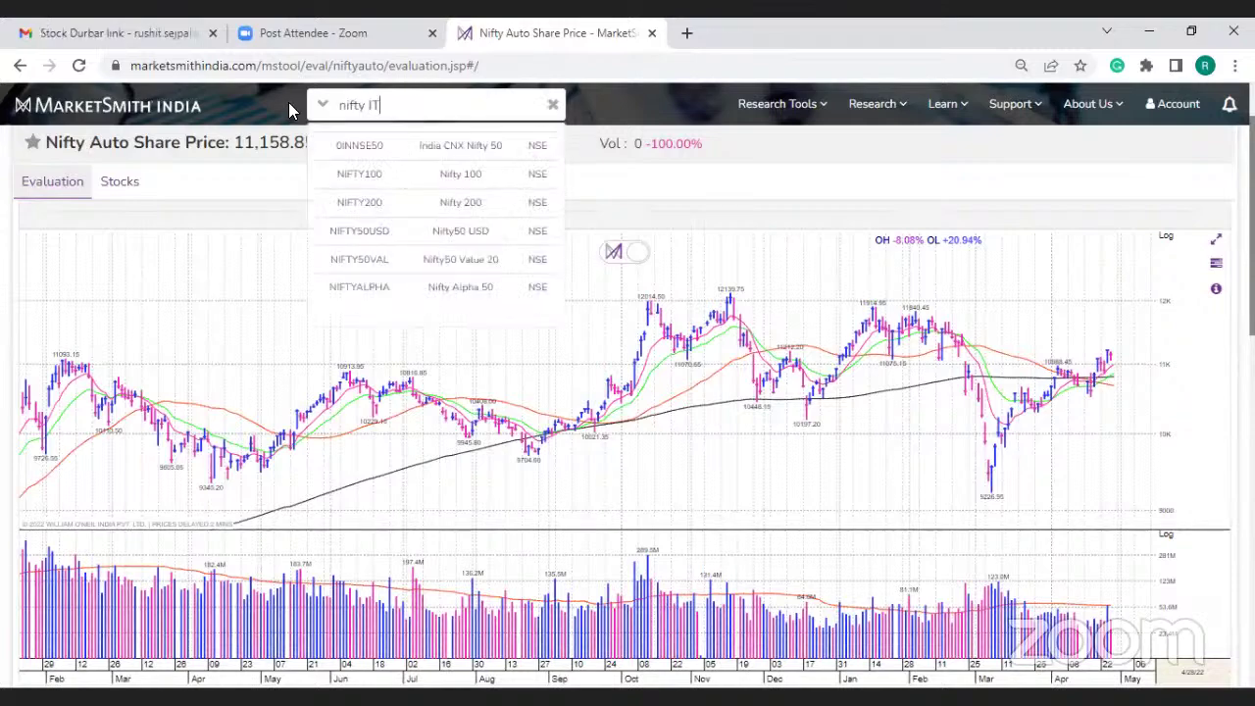
{"action": "left_click", "coordinate": [351, 146]}
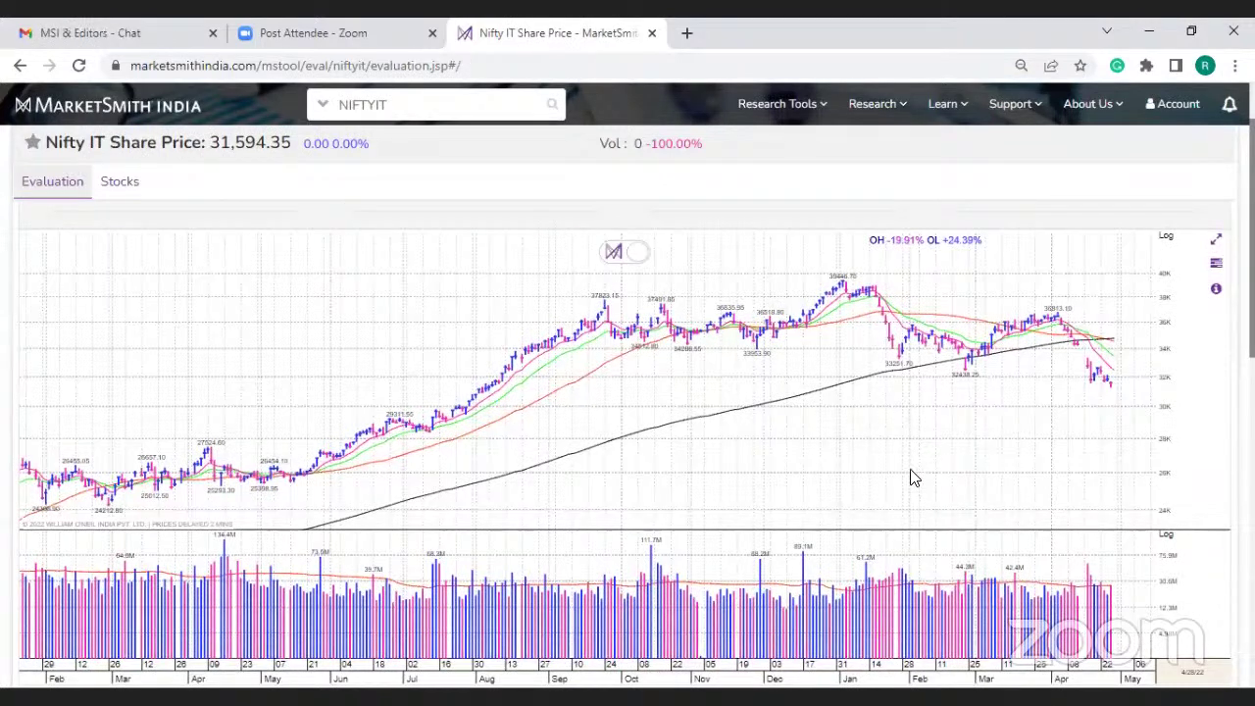
Open the Indiamart Intermesh (INDIAMART) chart and expand the company fundamentals beside it
{"action": "mouse_move", "coordinate": [497, 384]}
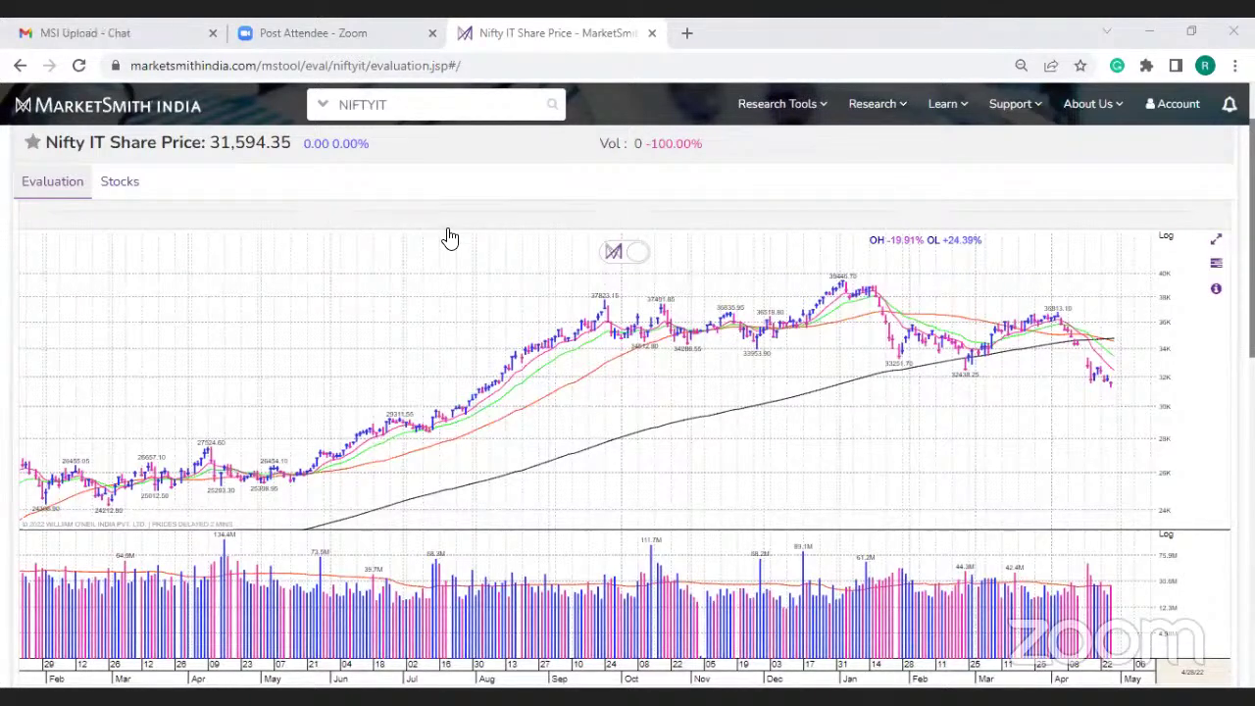
{"action": "left_click", "coordinate": [406, 108]}
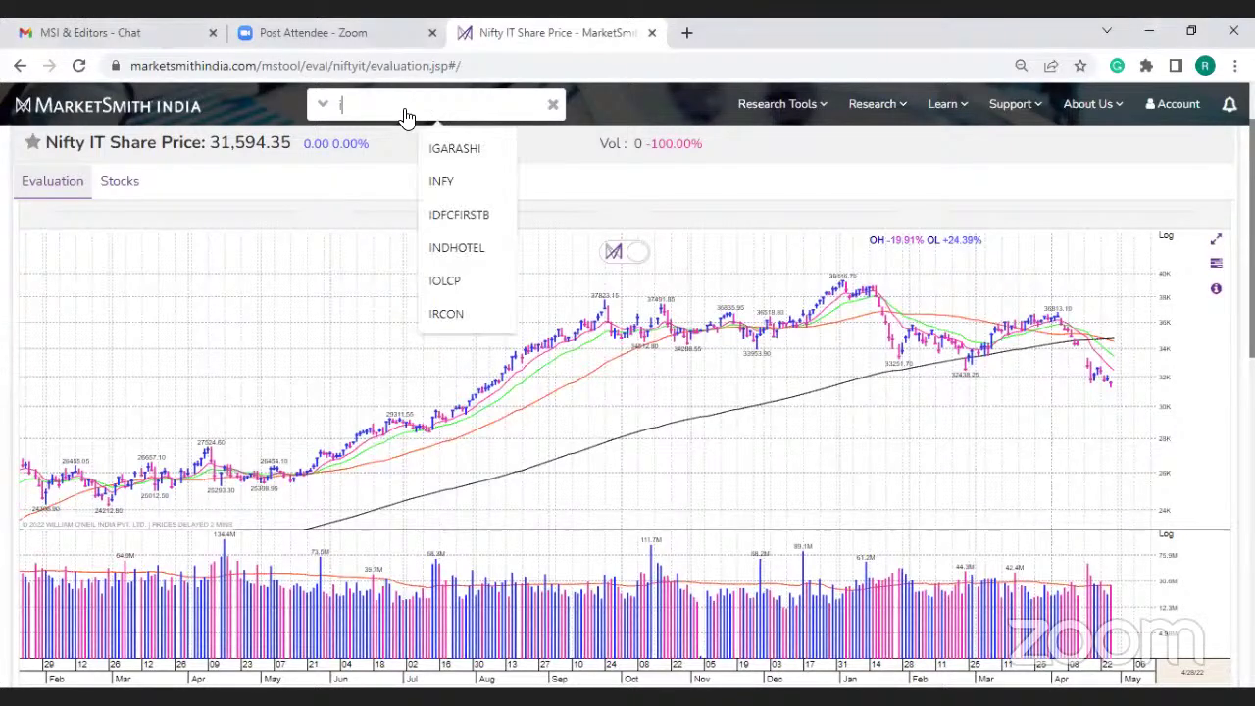
{"action": "type", "text": "indiamar"}
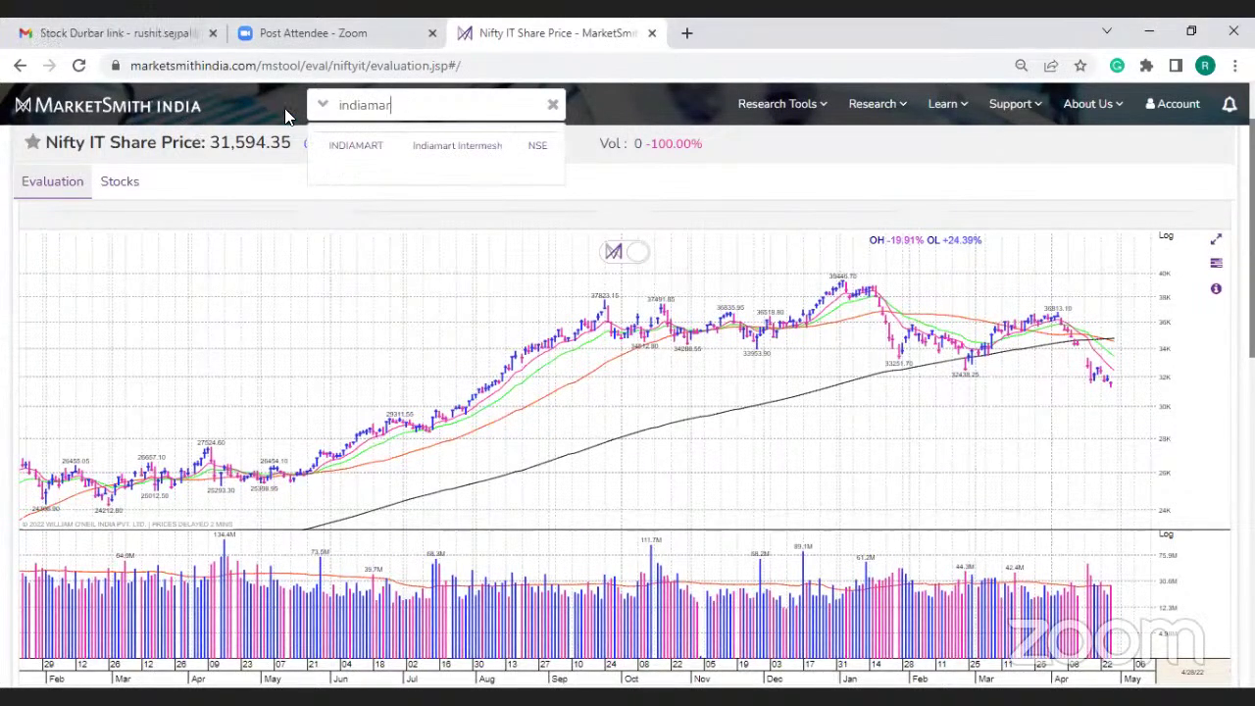
{"action": "left_click", "coordinate": [338, 148]}
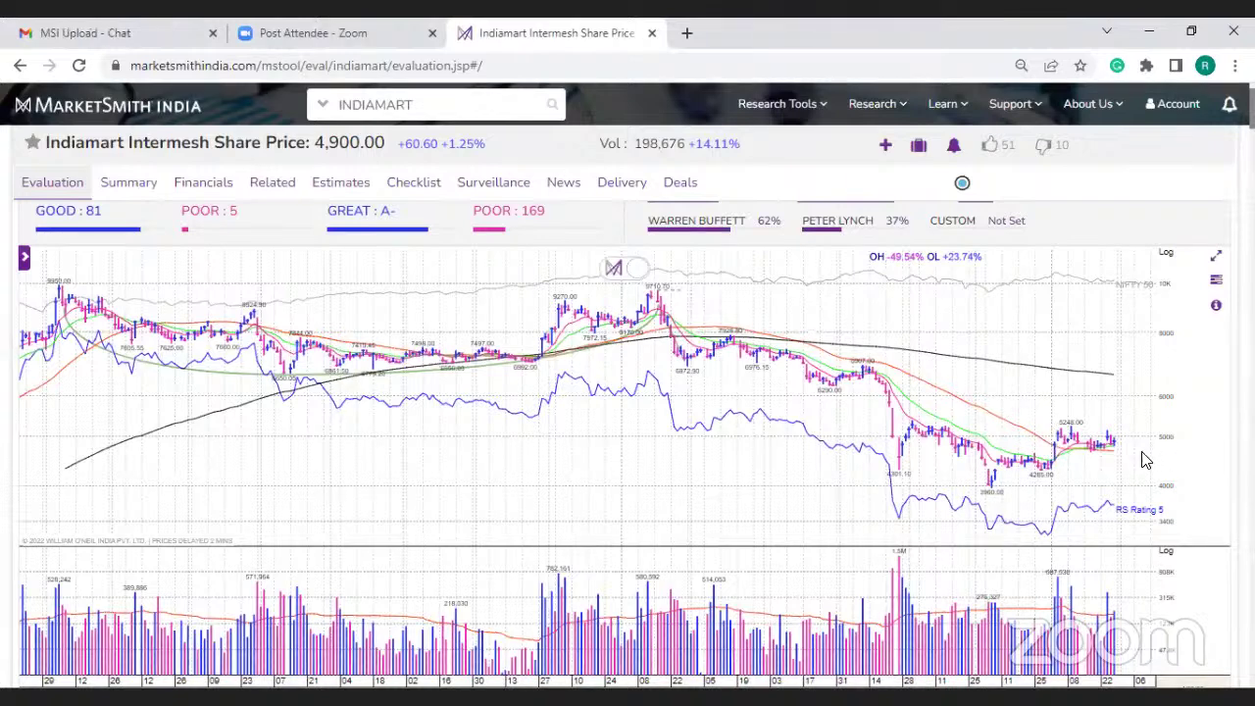
{"action": "mouse_move", "coordinate": [1146, 460]}
{"action": "left_click", "coordinate": [24, 258]}
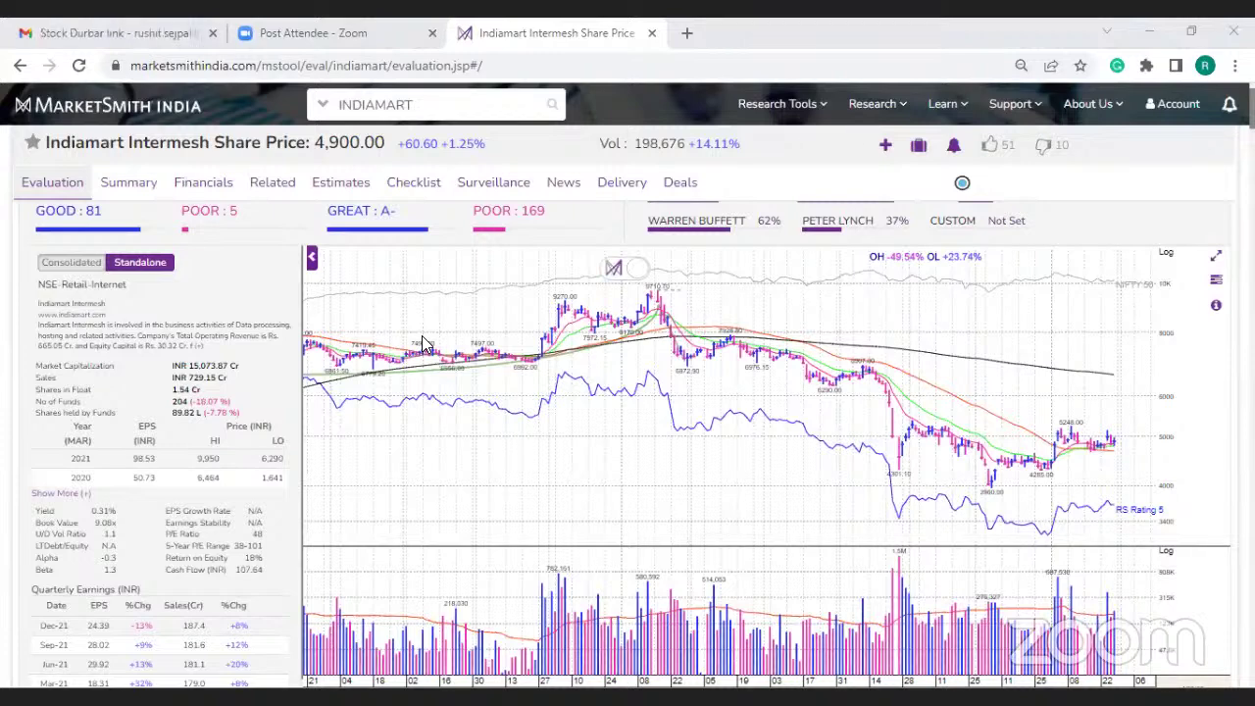
Search for "vaibhav" and open the Vaibhav Global (VAIBHAVGBL) evaluation chart
{"action": "left_click", "coordinate": [431, 104]}
{"action": "type", "text": "vaibhav"}
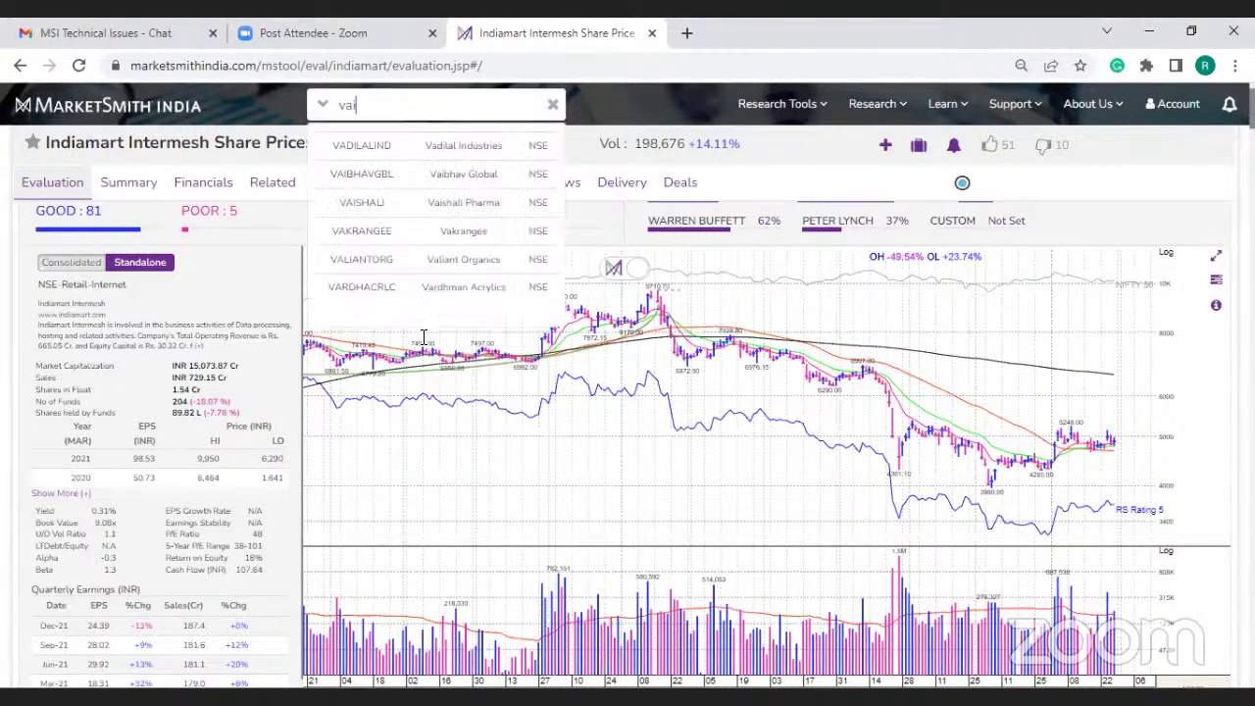
{"action": "left_click", "coordinate": [343, 145]}
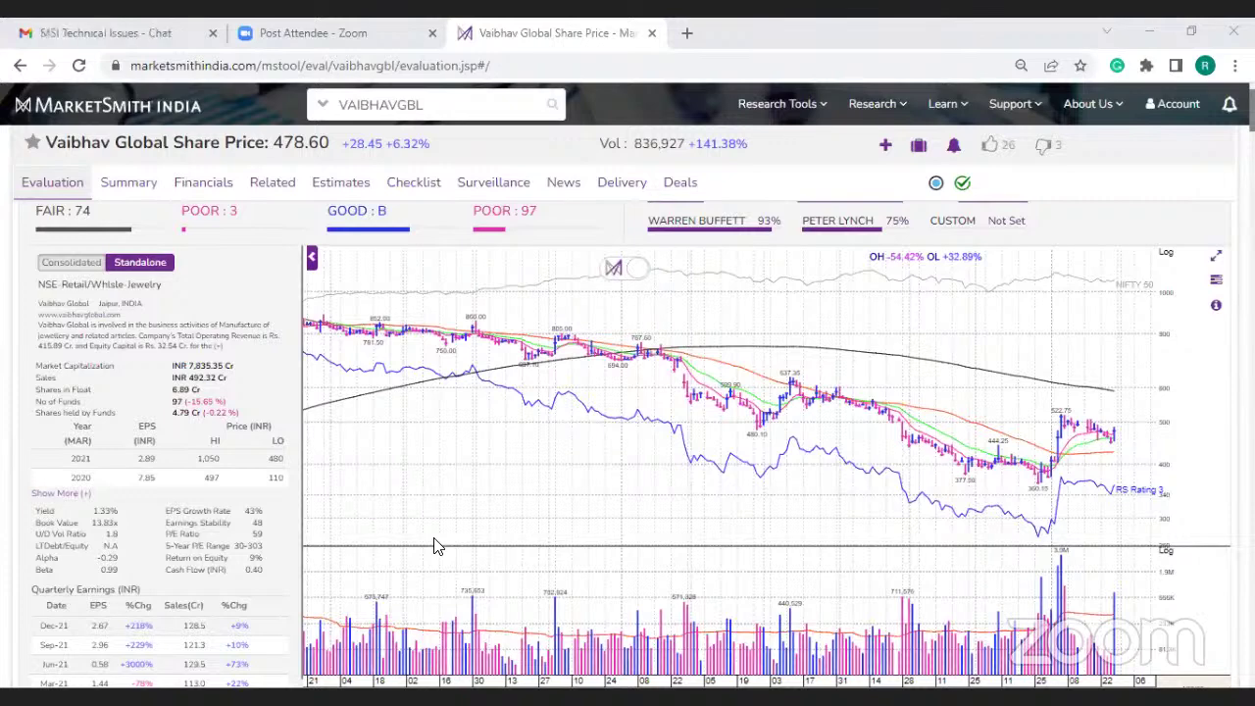
Replace the current symbol with a search for "shyam" and open the Shyam Metalics And Energy (SHYAMMETL) chart
{"action": "left_click", "coordinate": [438, 116]}
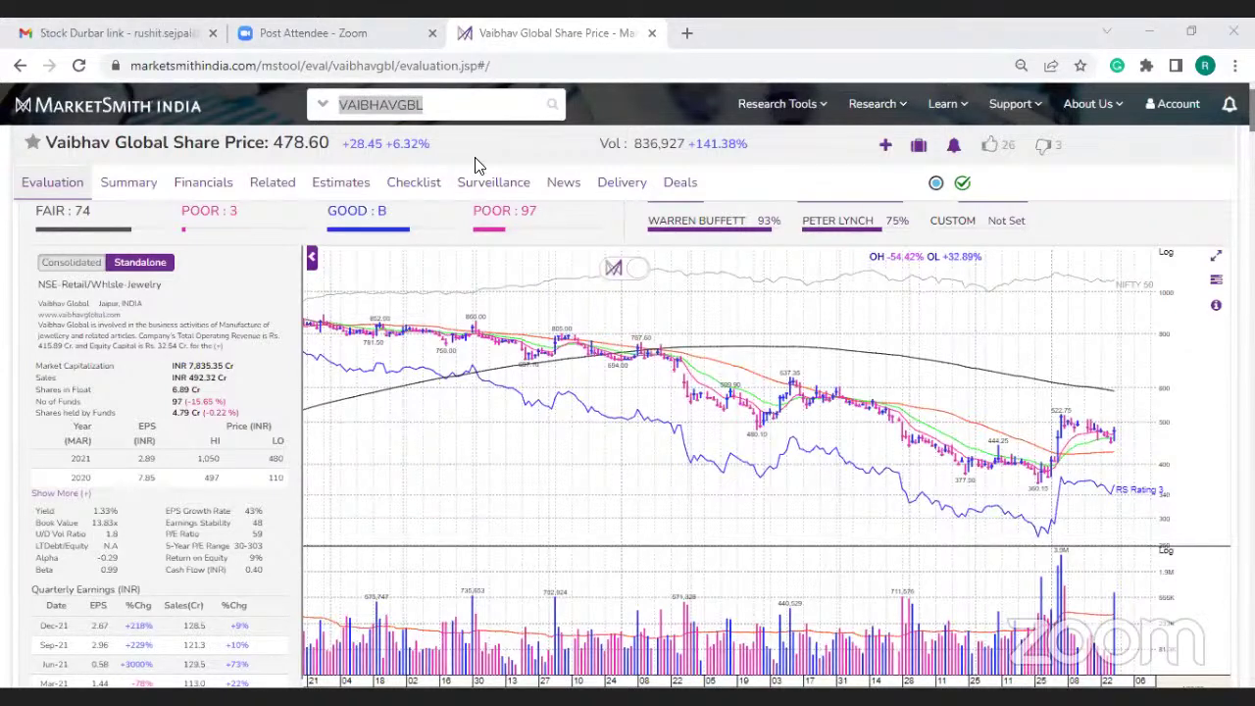
{"action": "left_click", "coordinate": [441, 94]}
{"action": "key", "text": "BackSpace"}
{"action": "key", "text": "BackSpace"}
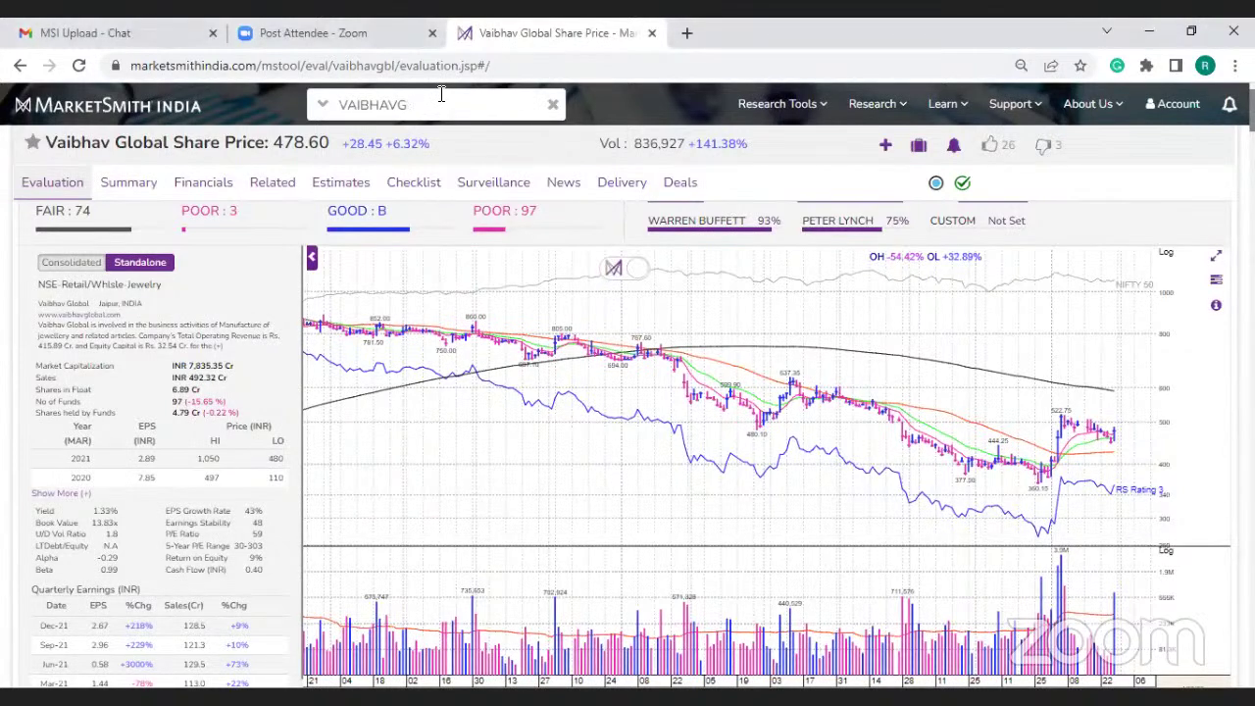
{"action": "key", "text": "BackSpace"}
{"action": "key", "text": "BackSpace"}
{"action": "key", "text": "BackSpace"}
{"action": "key", "text": "BackSpace"}
{"action": "key", "text": "BackSpace"}
{"action": "key", "text": "BackSpace"}
{"action": "key", "text": "BackSpace"}
{"action": "key", "text": "BackSpace"}
{"action": "type", "text": "shy"}
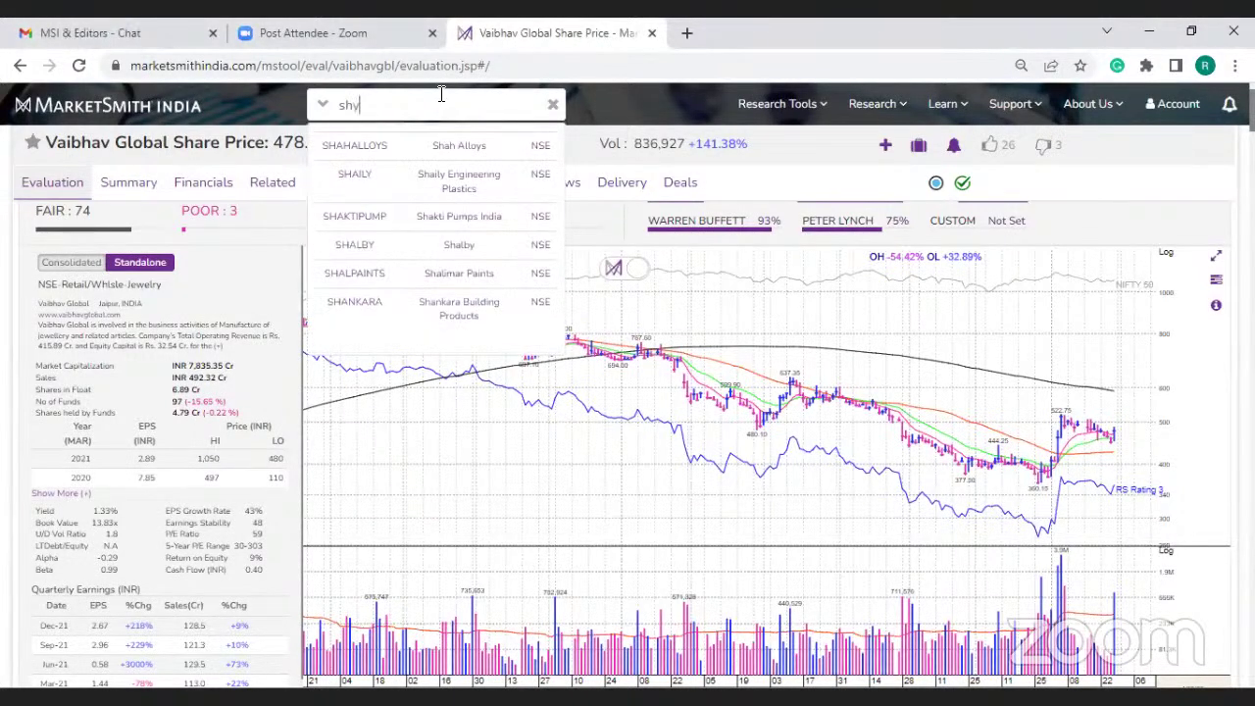
{"action": "type", "text": "am"}
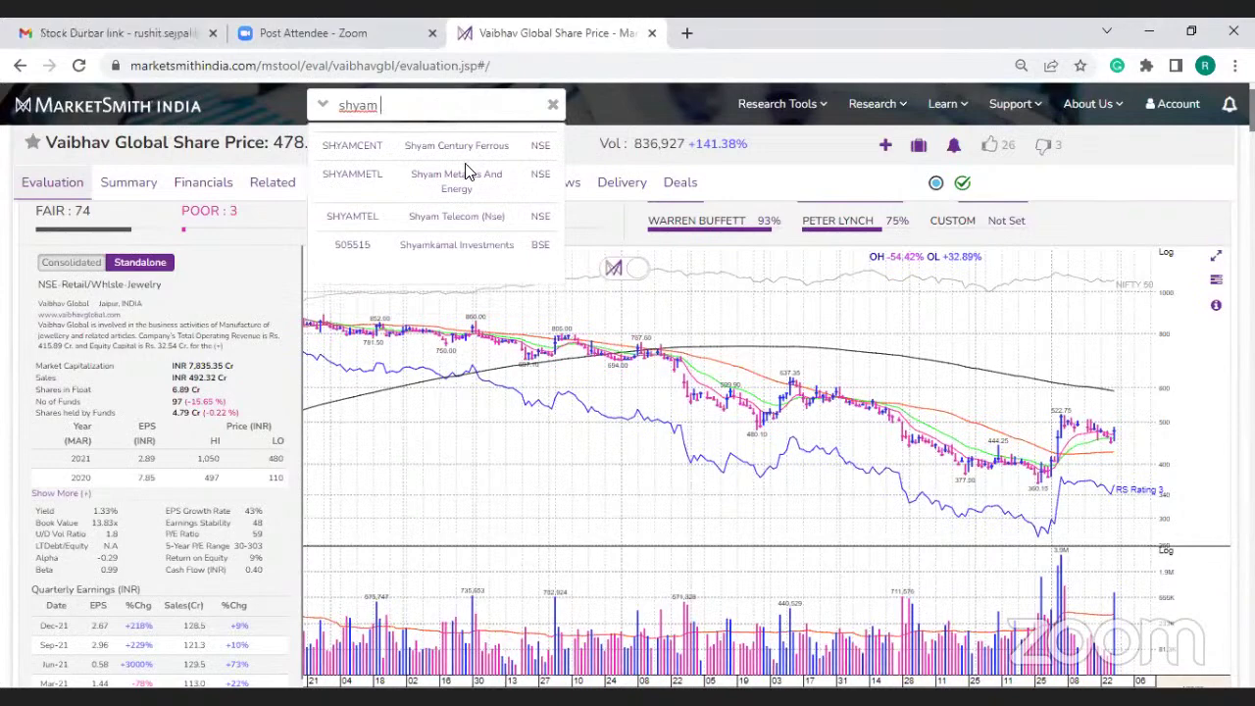
{"action": "left_click", "coordinate": [467, 171]}
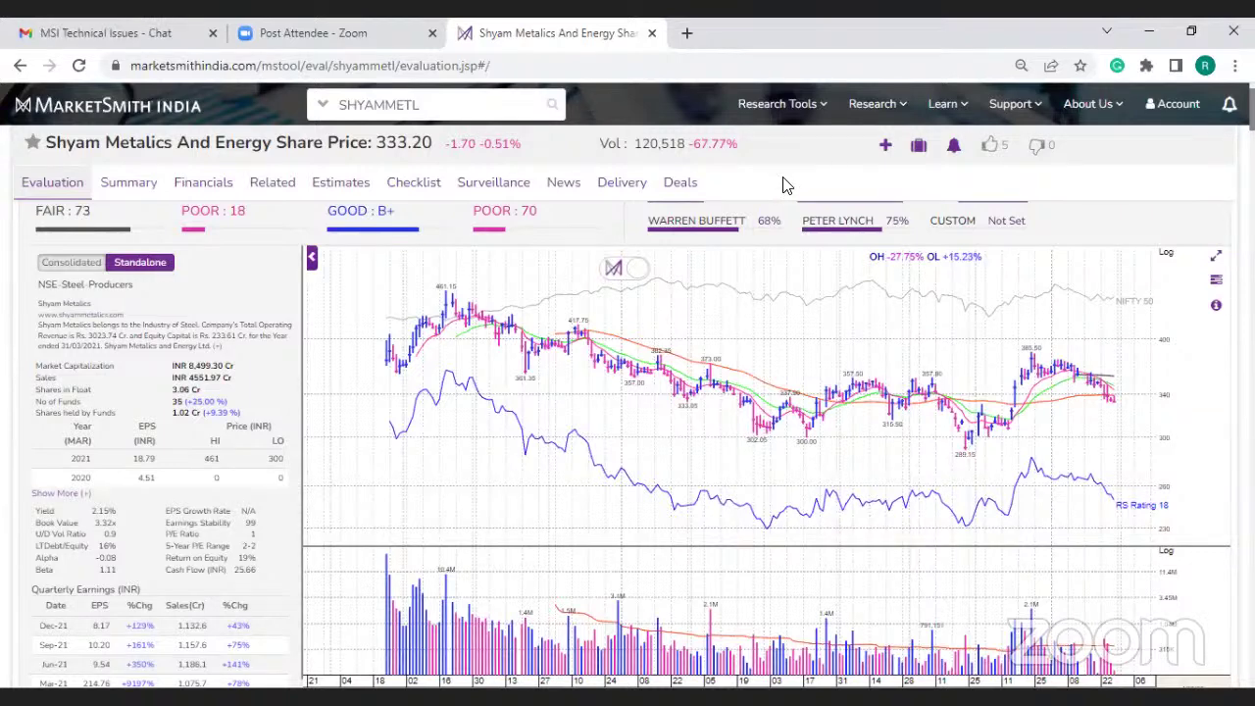
Search for "ratnam" and open the Ratnamani Metals & Tubes (RATNAMANI) evaluation chart
{"action": "left_click", "coordinate": [310, 104]}
{"action": "type", "text": "ratnam"}
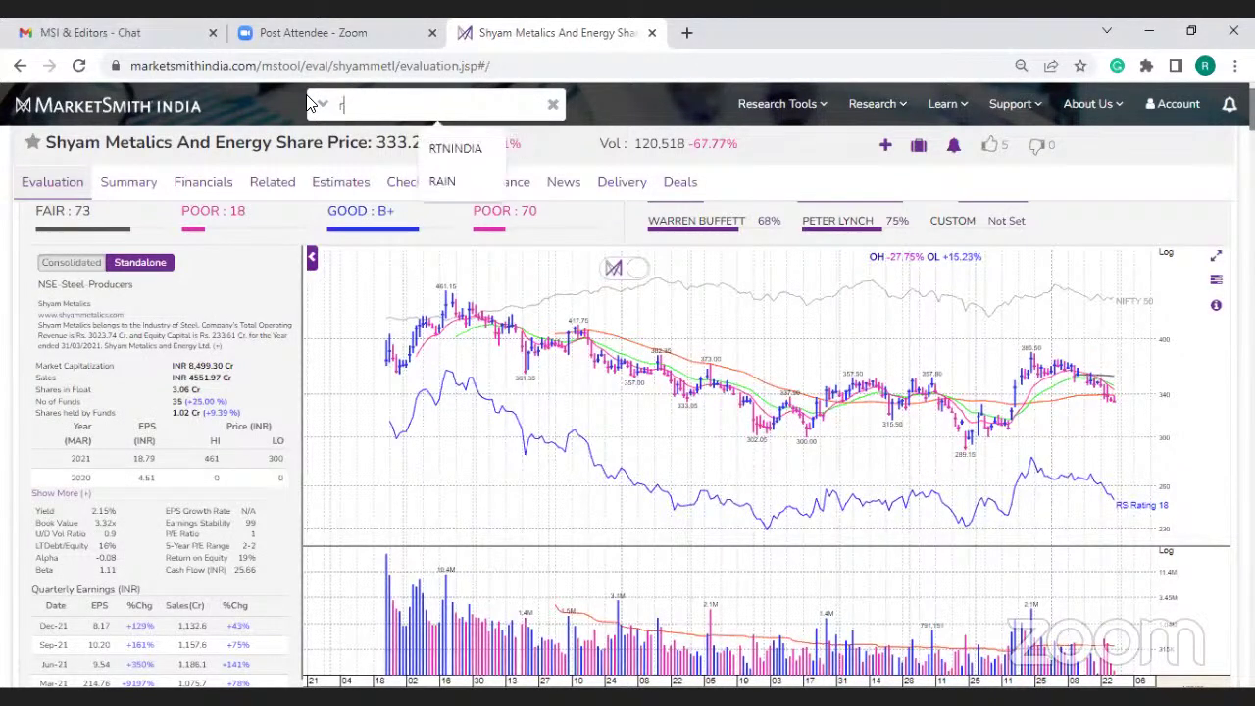
{"action": "left_click", "coordinate": [371, 147]}
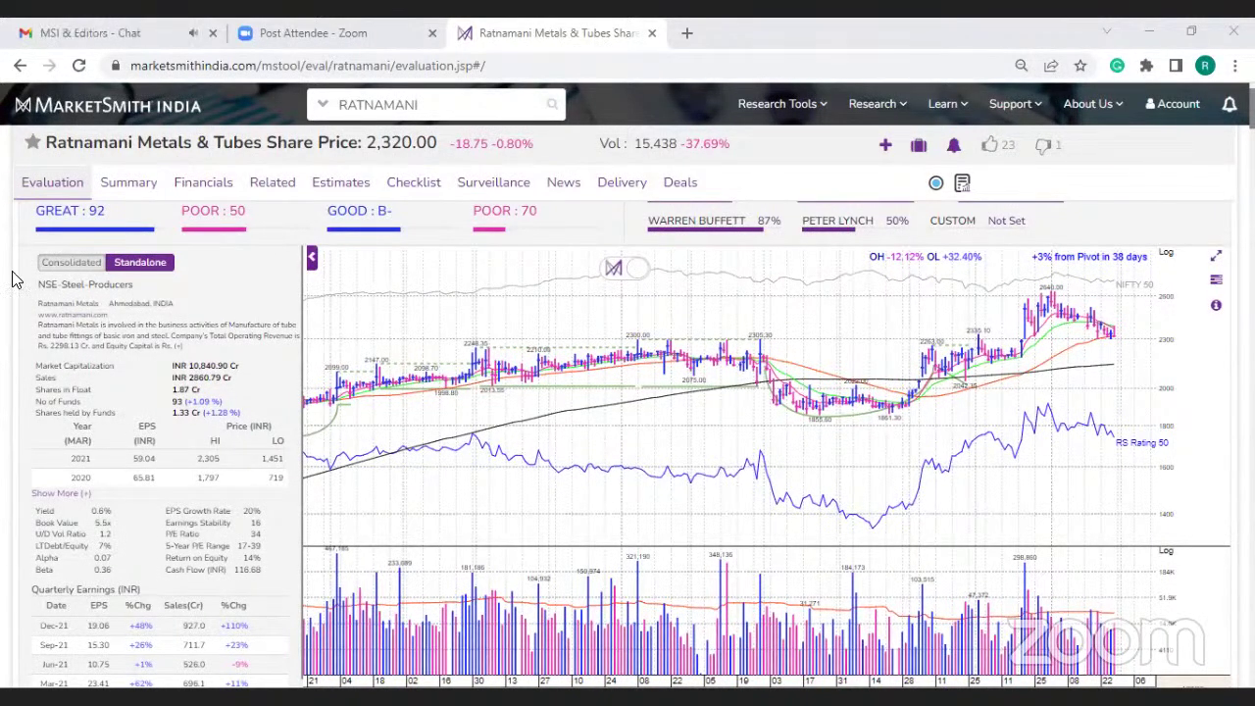
Search for "tv" and open the TV18 Broadcast (TV18BRDCST) evaluation chart
{"action": "left_click", "coordinate": [432, 104]}
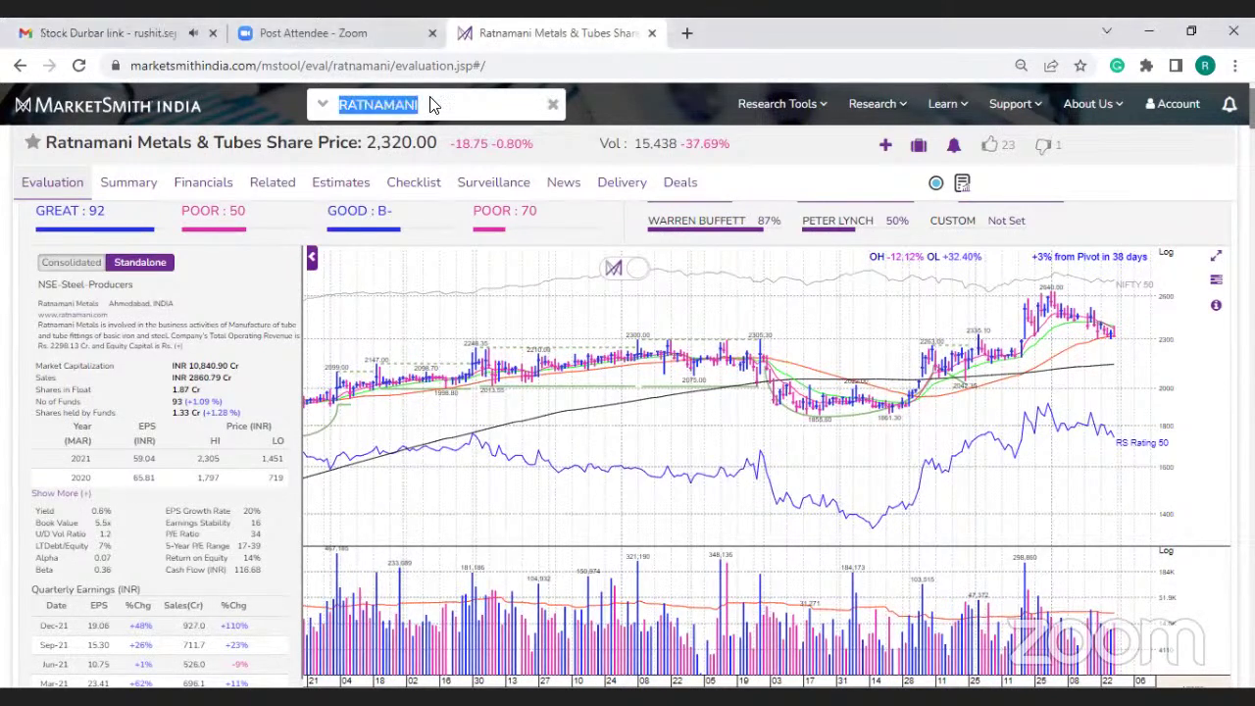
{"action": "type", "text": "tv"}
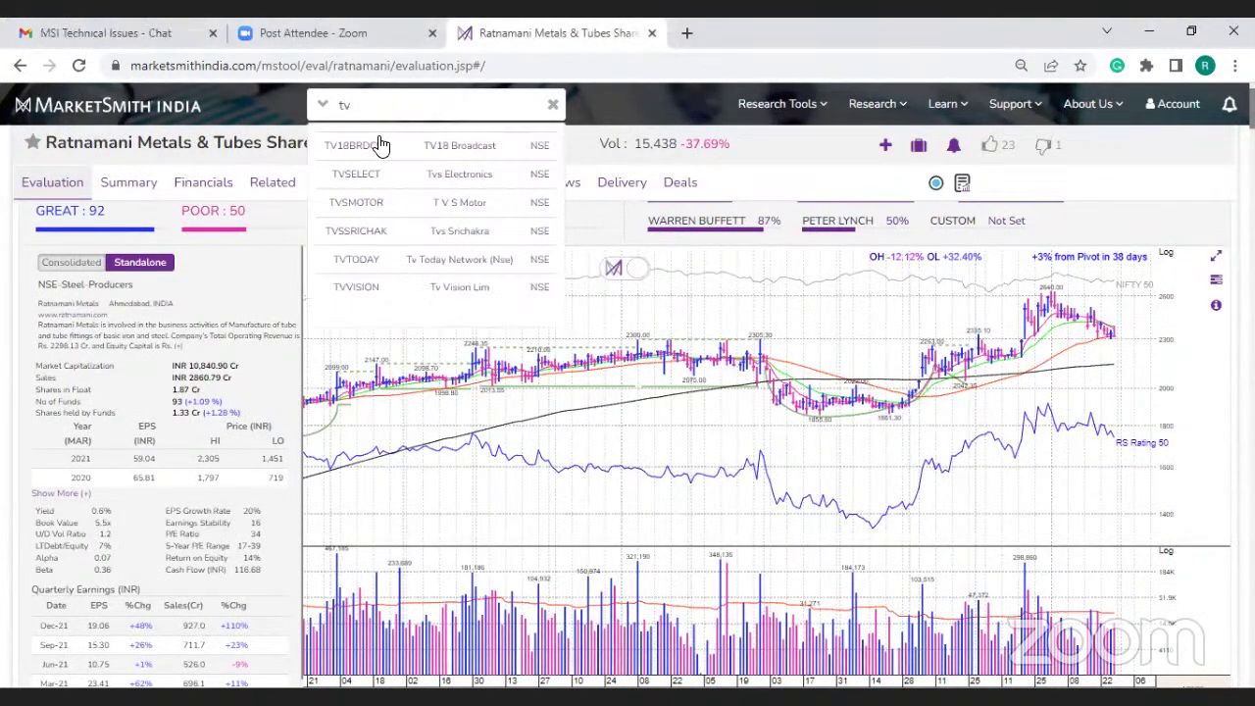
{"action": "left_click", "coordinate": [363, 145]}
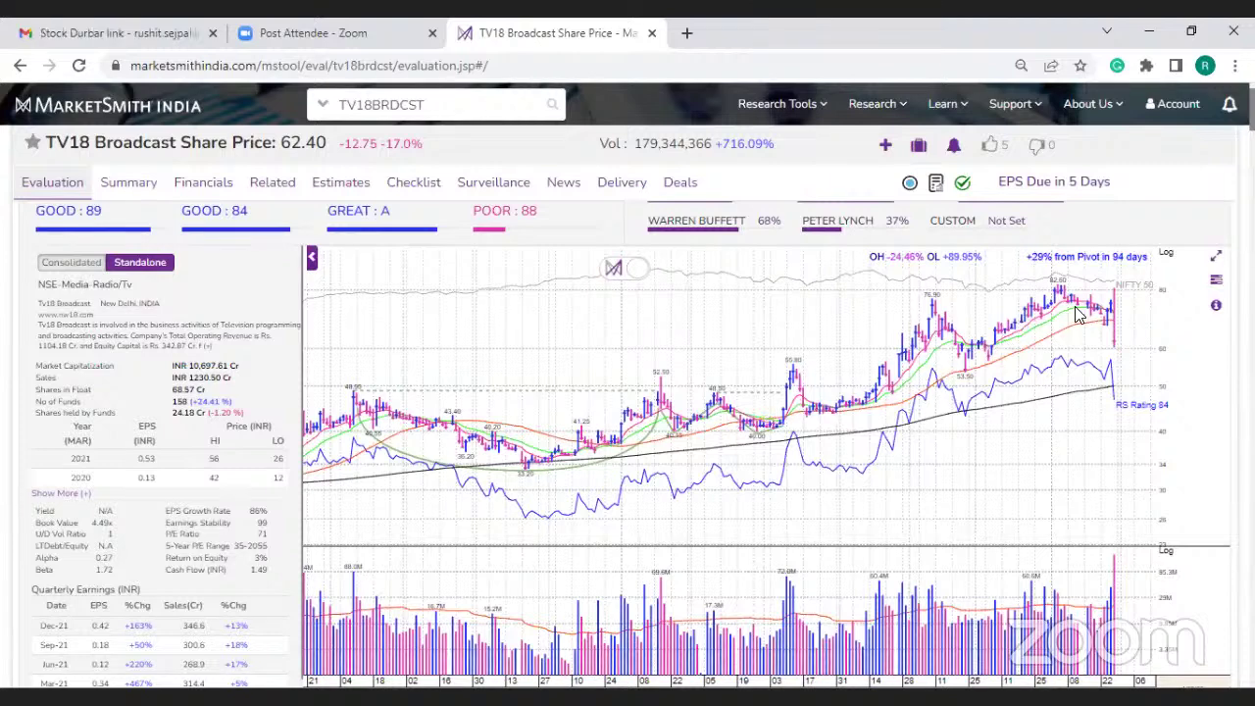
On the TV18 Broadcast chart, mark the 53.50 low with a red arrow, trace the rallies since December in red and outline the late-December consolidation
{"action": "scroll", "coordinate": [1123, 346], "scroll_direction": "down", "scroll_amount": 1}
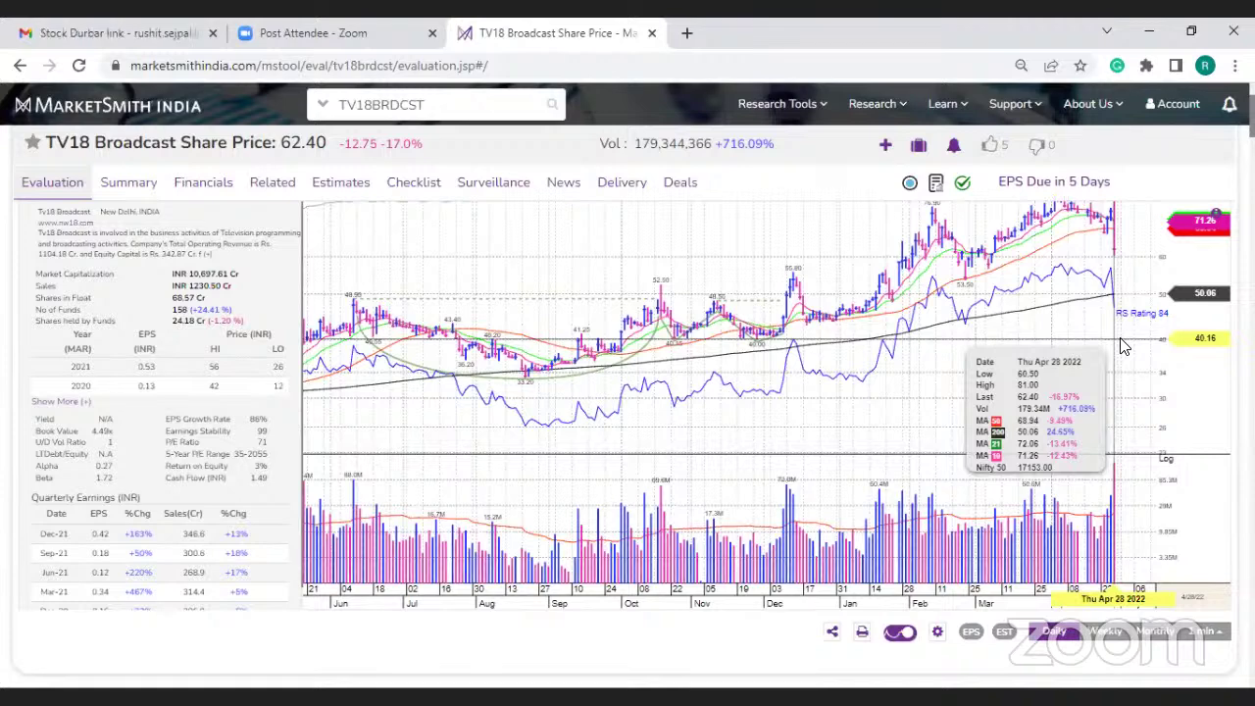
{"action": "scroll", "coordinate": [1125, 353], "scroll_direction": "up", "scroll_amount": 2}
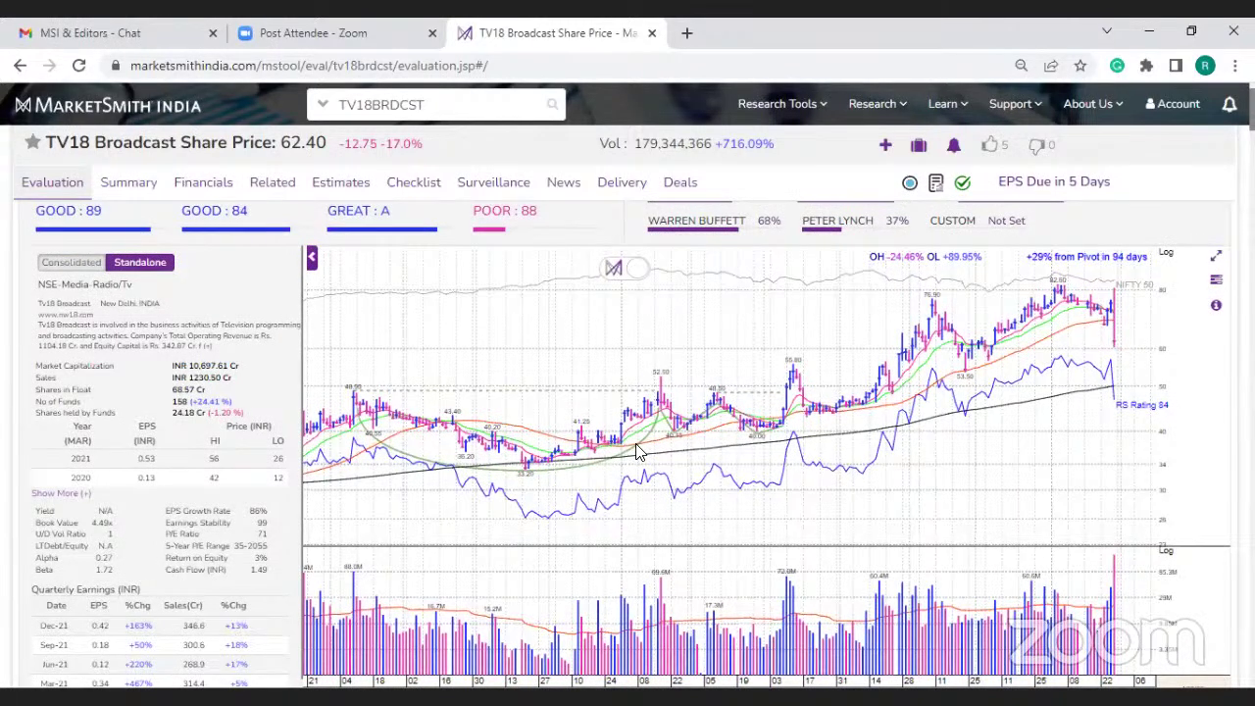
{"action": "scroll", "coordinate": [765, 449], "scroll_direction": "down", "scroll_amount": 1}
{"action": "scroll", "coordinate": [763, 446], "scroll_direction": "down", "scroll_amount": 2}
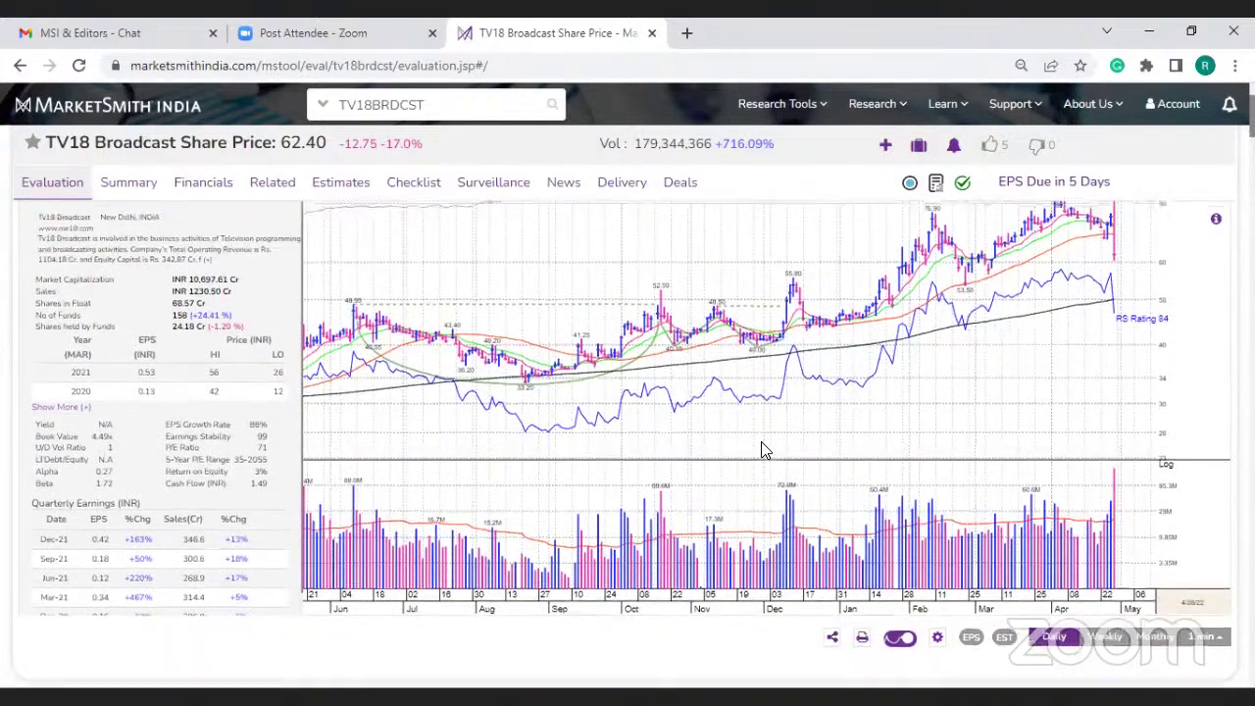
{"action": "scroll", "coordinate": [762, 443], "scroll_direction": "up", "scroll_amount": 2}
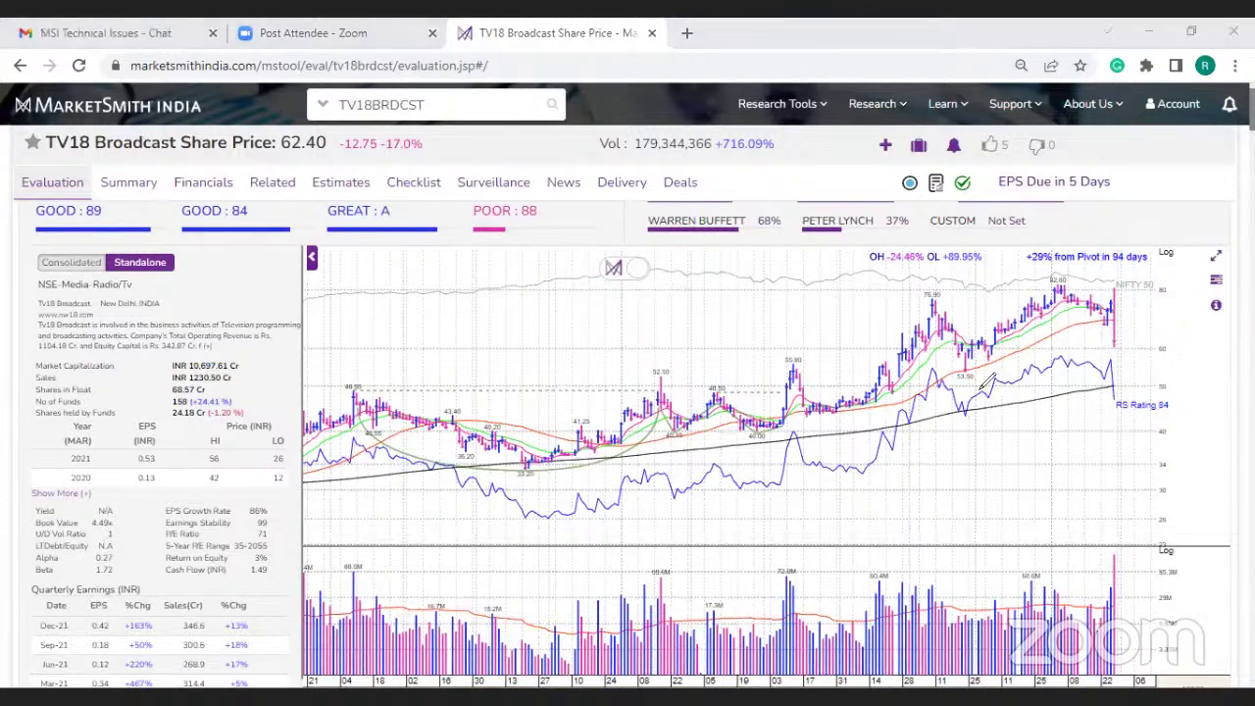
{"action": "left_click_drag", "start_coordinate": [966, 372], "coordinate": [979, 386]}
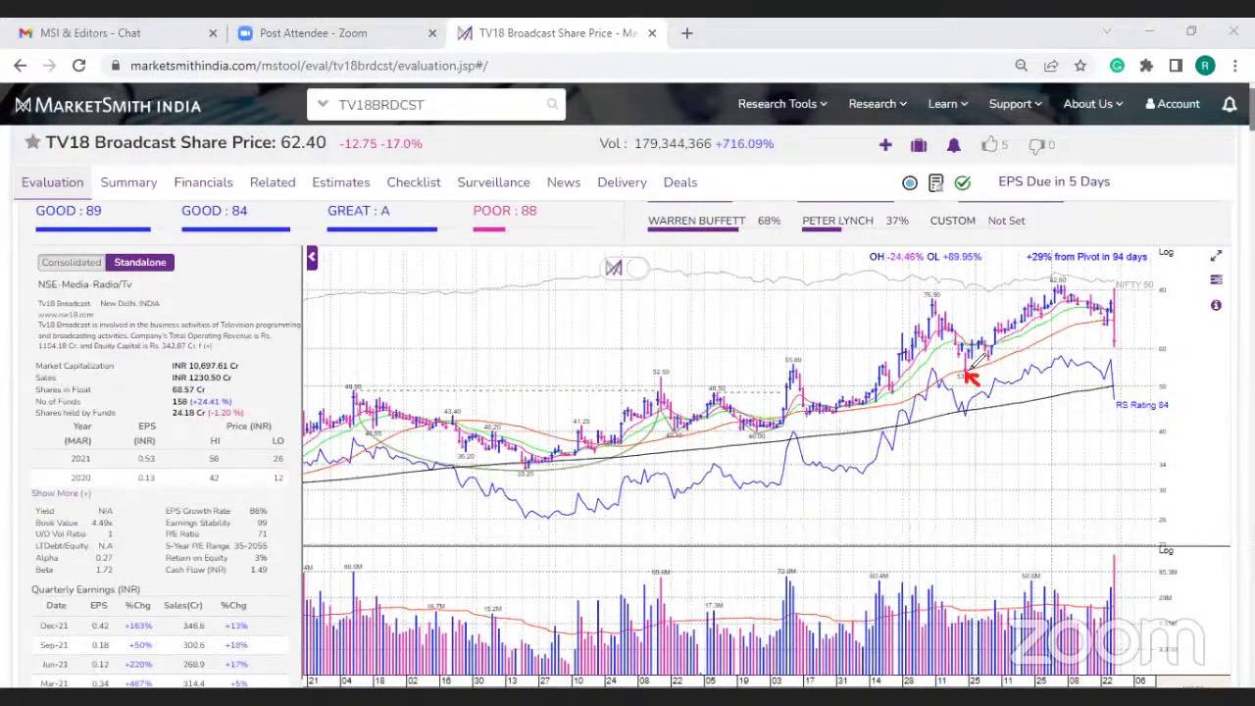
{"action": "left_click_drag", "start_coordinate": [979, 364], "coordinate": [1067, 293]}
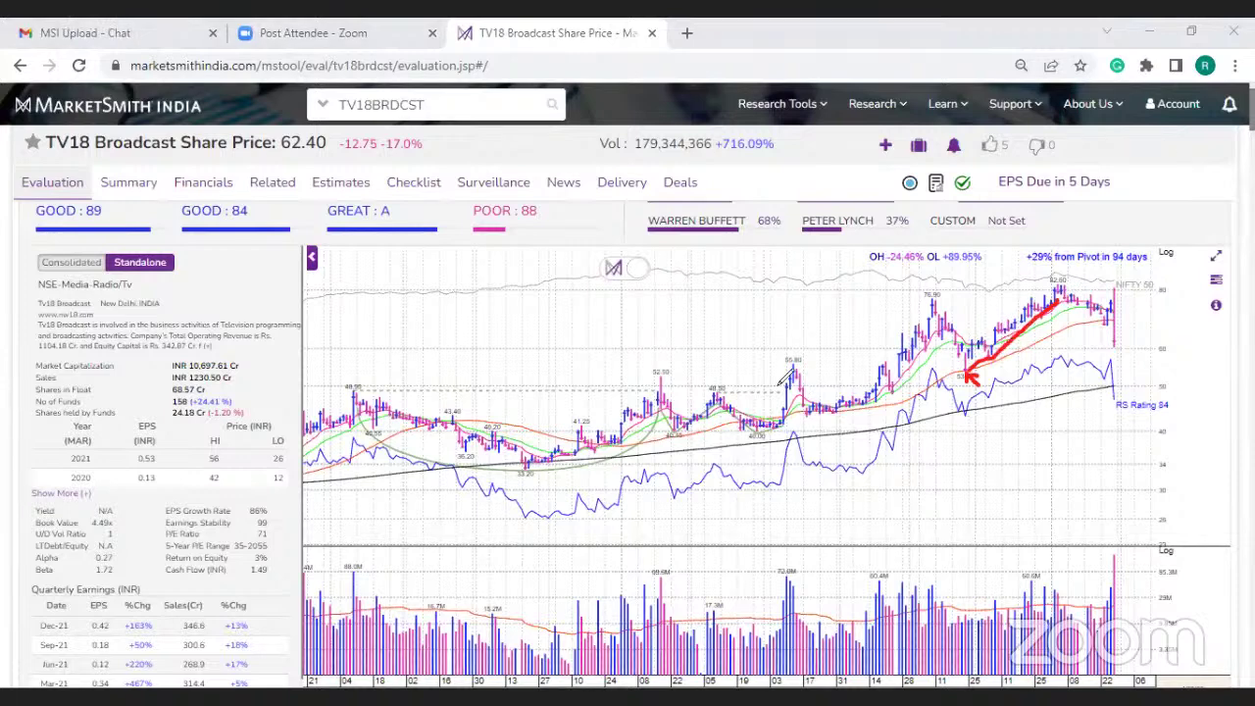
{"action": "mouse_move", "coordinate": [783, 407]}
{"action": "left_mouse_down"}
{"action": "mouse_move", "coordinate": [777, 432]}
{"action": "mouse_move", "coordinate": [791, 361]}
{"action": "mouse_move", "coordinate": [808, 412]}
{"action": "mouse_move", "coordinate": [842, 414]}
{"action": "mouse_move", "coordinate": [845, 393]}
{"action": "mouse_move", "coordinate": [804, 400]}
{"action": "mouse_move", "coordinate": [855, 412]}
{"action": "mouse_move", "coordinate": [912, 365]}
{"action": "mouse_move", "coordinate": [952, 302]}
{"action": "left_mouse_up"}
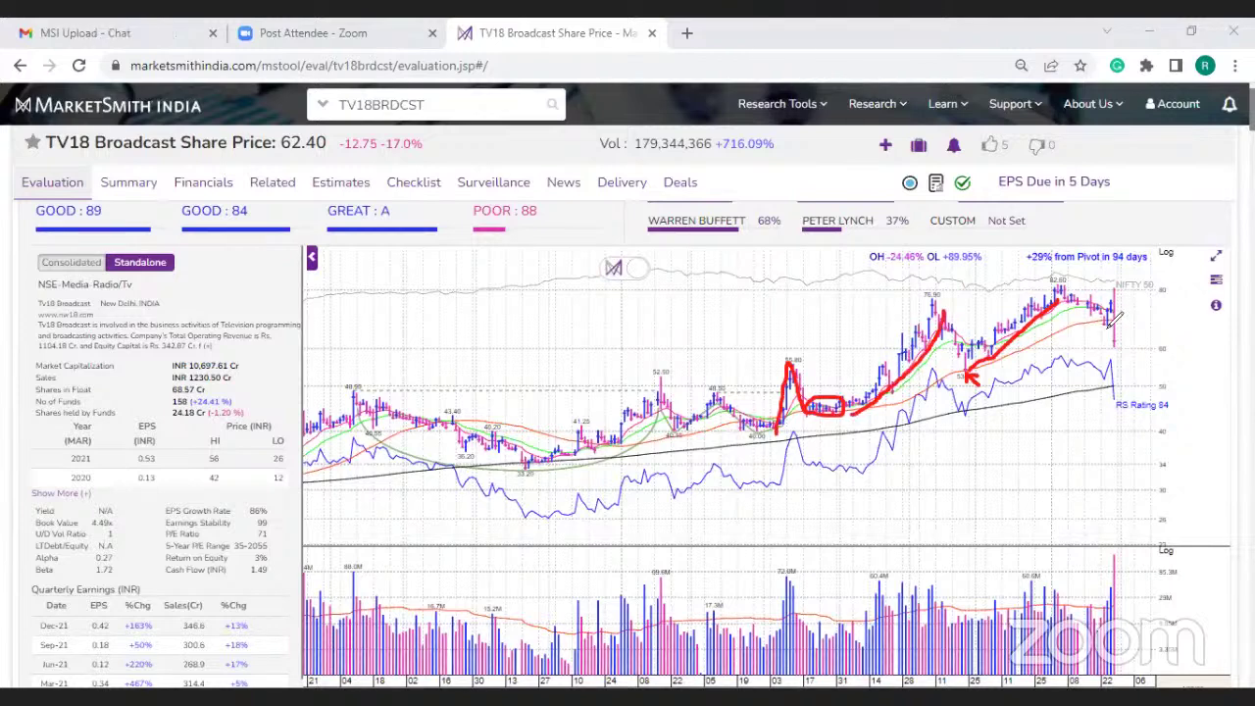
On the TV18 Broadcast chart, trace the latest price drop in red, circle its volume bar, line up the two recent highs and outline the +29% pivot gain
{"action": "mouse_move", "coordinate": [1106, 328]}
{"action": "left_mouse_down"}
{"action": "mouse_move", "coordinate": [1115, 292]}
{"action": "mouse_move", "coordinate": [1120, 359]}
{"action": "left_mouse_up"}
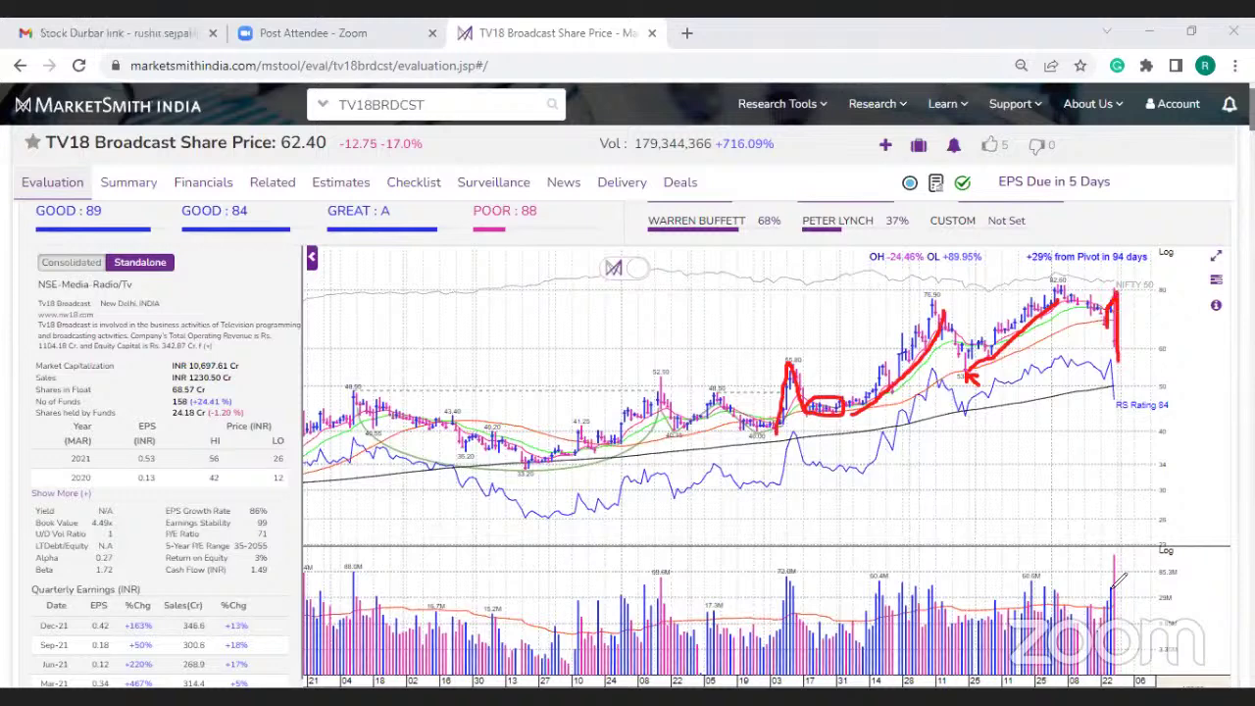
{"action": "mouse_move", "coordinate": [1118, 543]}
{"action": "left_mouse_down"}
{"action": "mouse_move", "coordinate": [1106, 565]}
{"action": "mouse_move", "coordinate": [1117, 546]}
{"action": "left_mouse_up"}
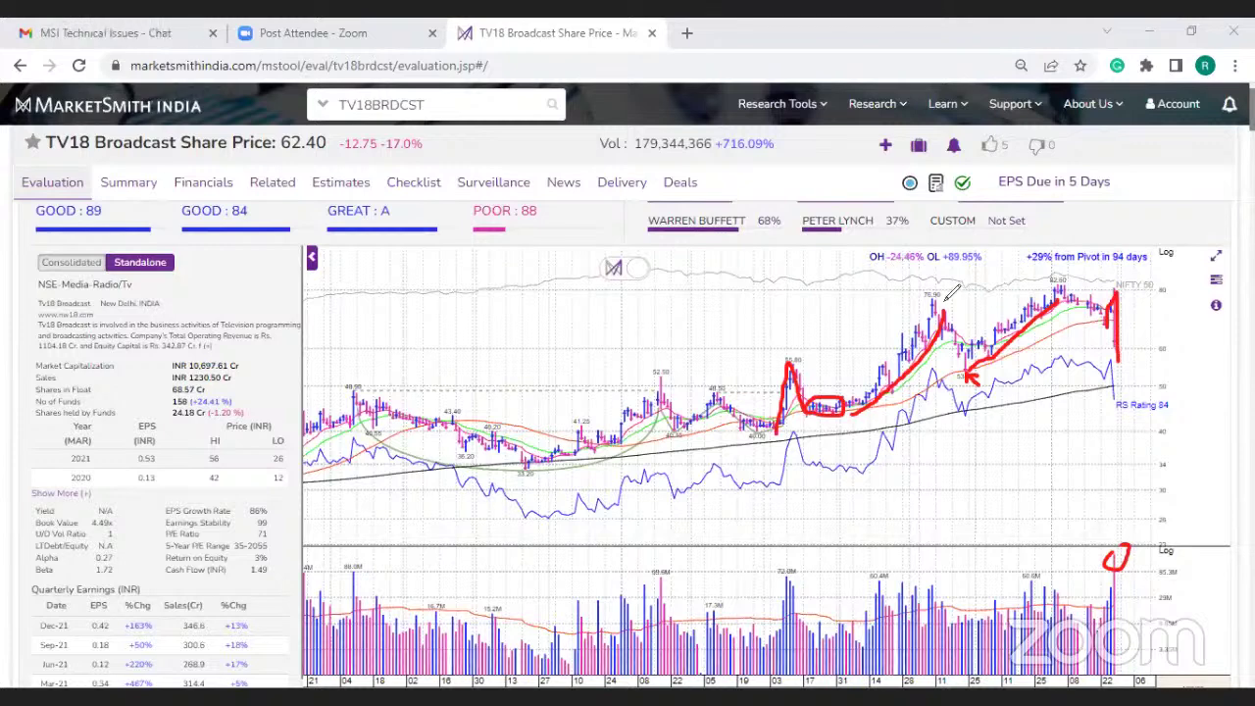
{"action": "left_click_drag", "start_coordinate": [934, 293], "coordinate": [1099, 291]}
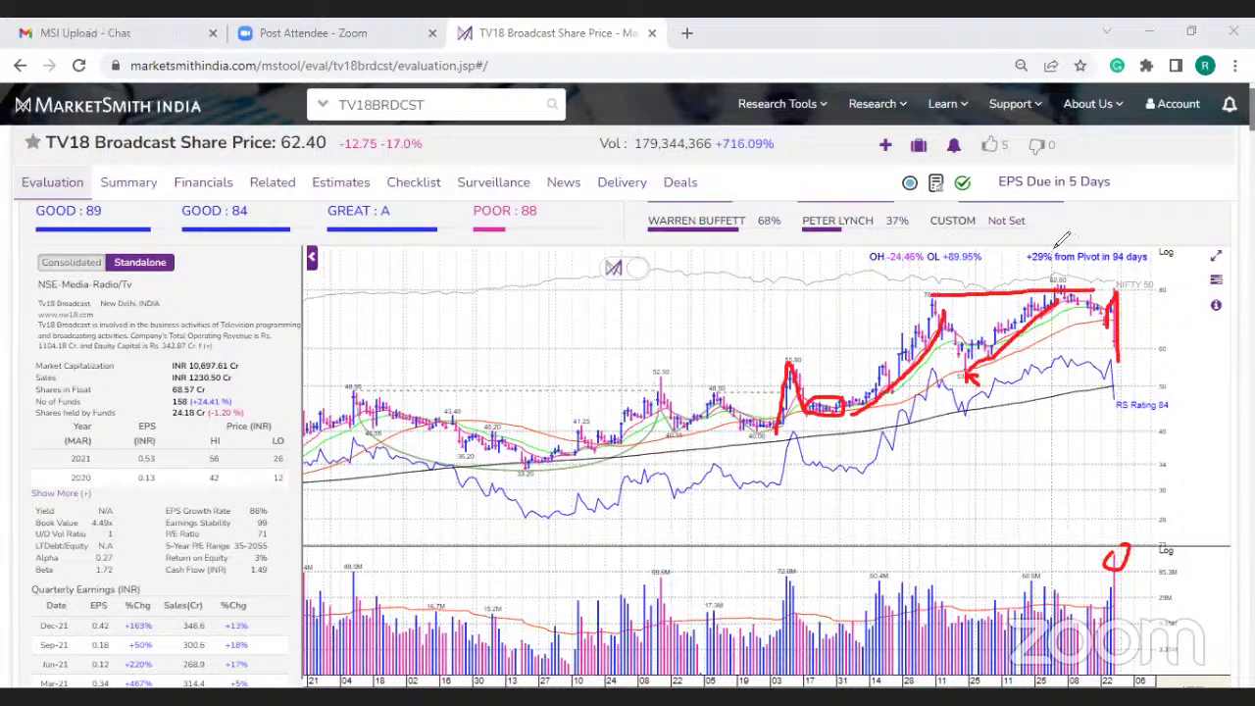
{"action": "mouse_move", "coordinate": [1048, 242]}
{"action": "left_mouse_down"}
{"action": "mouse_move", "coordinate": [1024, 251]}
{"action": "mouse_move", "coordinate": [1038, 274]}
{"action": "mouse_move", "coordinate": [1071, 259]}
{"action": "mouse_move", "coordinate": [1060, 237]}
{"action": "left_mouse_up"}
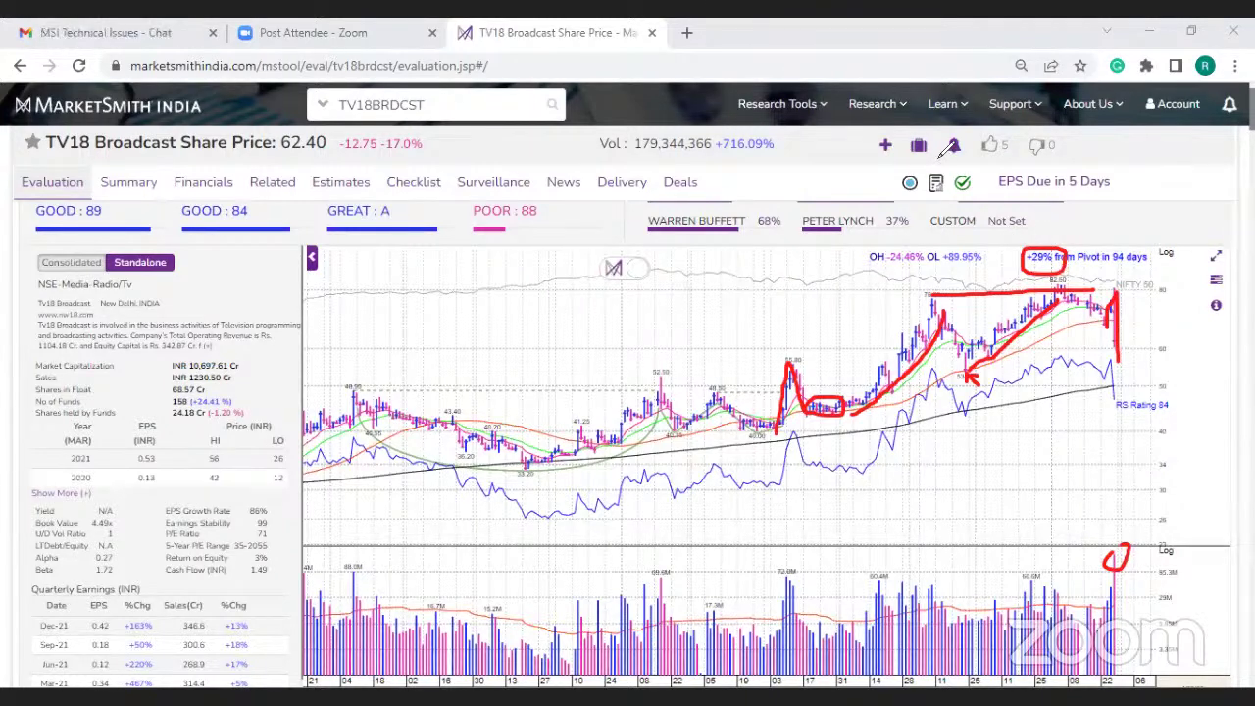
Clear the red drawings, then search for "naukri" and open the Info Edge (NAUKRI) evaluation chart
{"action": "key", "text": "Escape"}
{"action": "left_click_drag", "start_coordinate": [1037, 191], "coordinate": [1067, 191]}
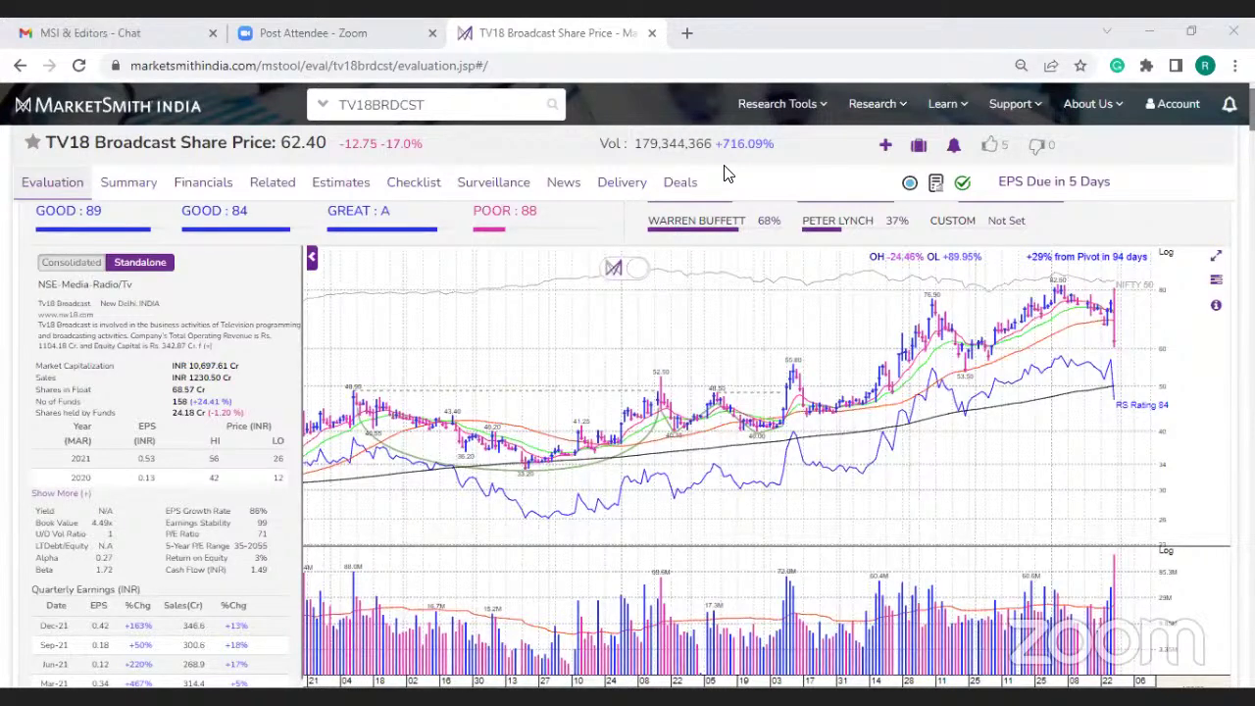
{"action": "type", "text": "naukri"}
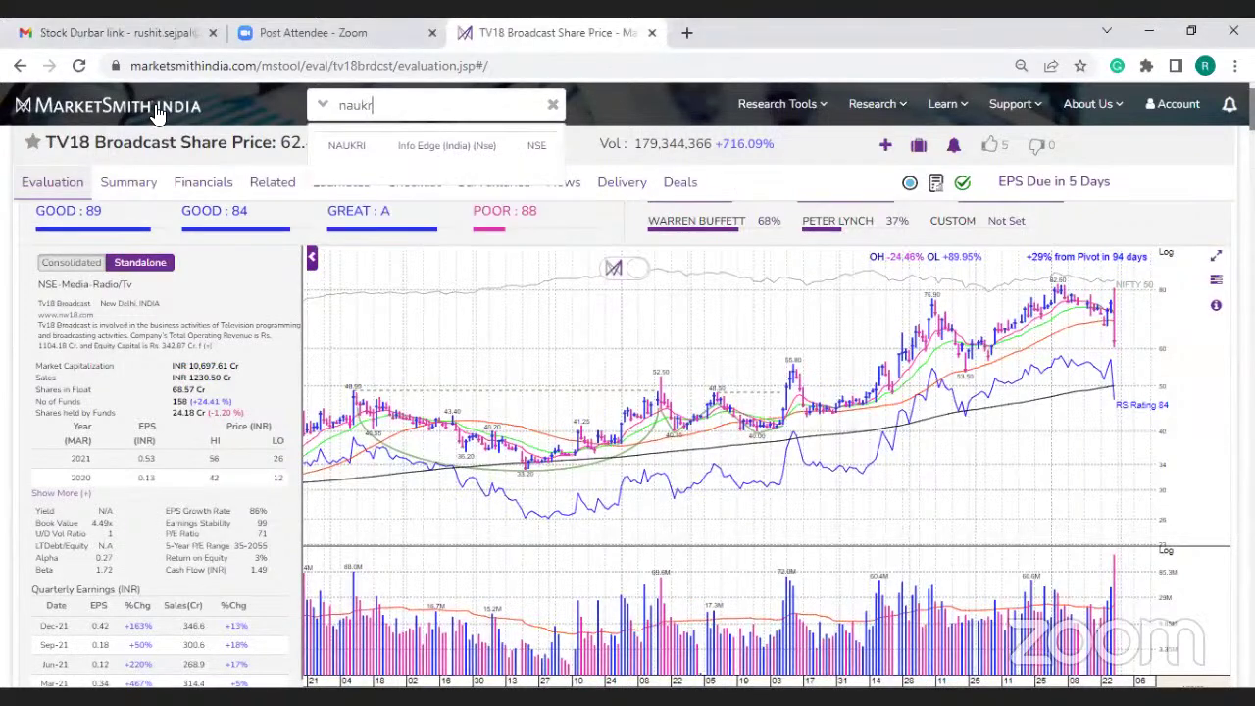
{"action": "left_click", "coordinate": [423, 147]}
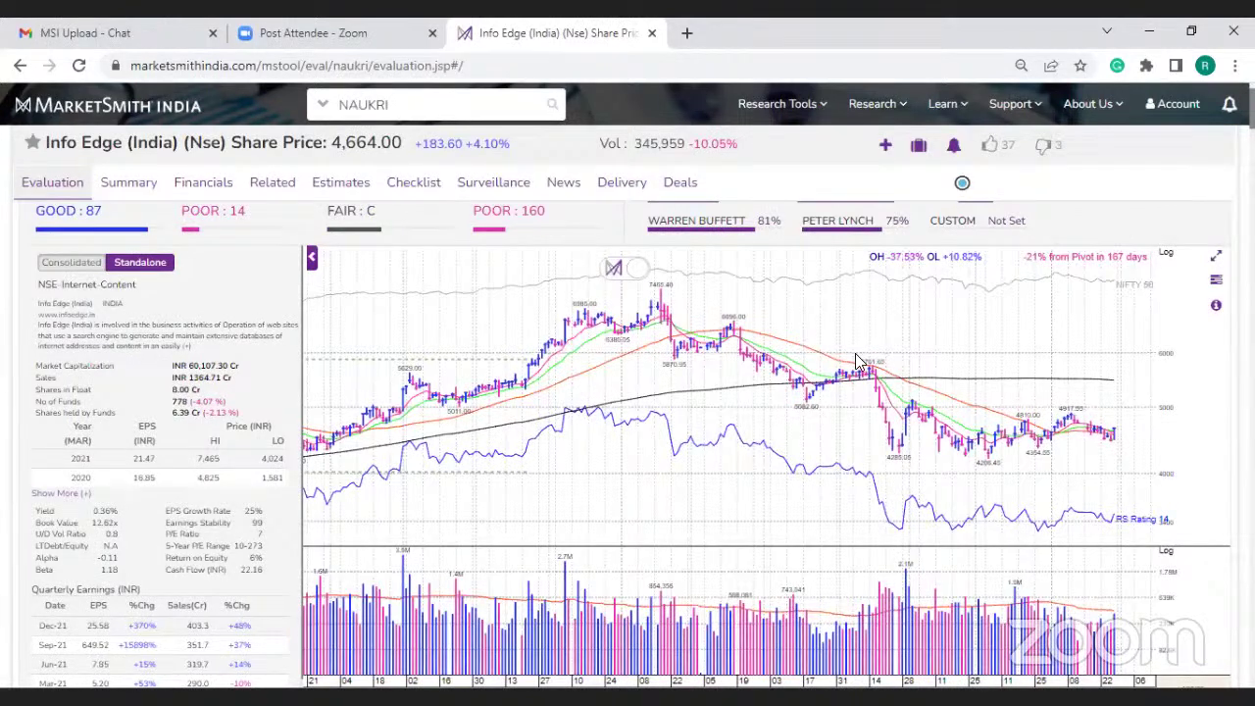
Review the Info Edge price chart, highlight the number of funds and shares held by funds, and check the quarterly earnings
{"action": "mouse_move", "coordinate": [663, 383]}
{"action": "mouse_move", "coordinate": [1146, 477]}
{"action": "left_click_drag", "start_coordinate": [183, 403], "coordinate": [240, 414]}
{"action": "scroll", "coordinate": [287, 435], "scroll_direction": "down", "scroll_amount": 1}
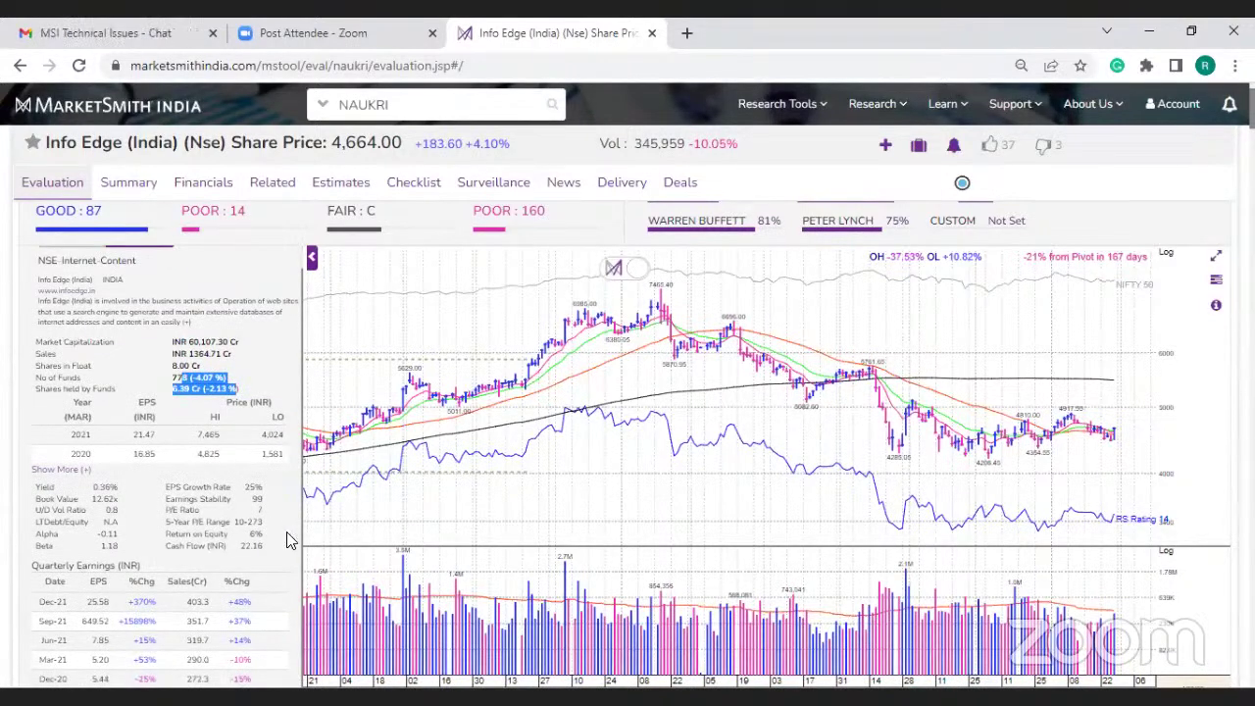
{"action": "scroll", "coordinate": [285, 535], "scroll_direction": "up", "scroll_amount": 1}
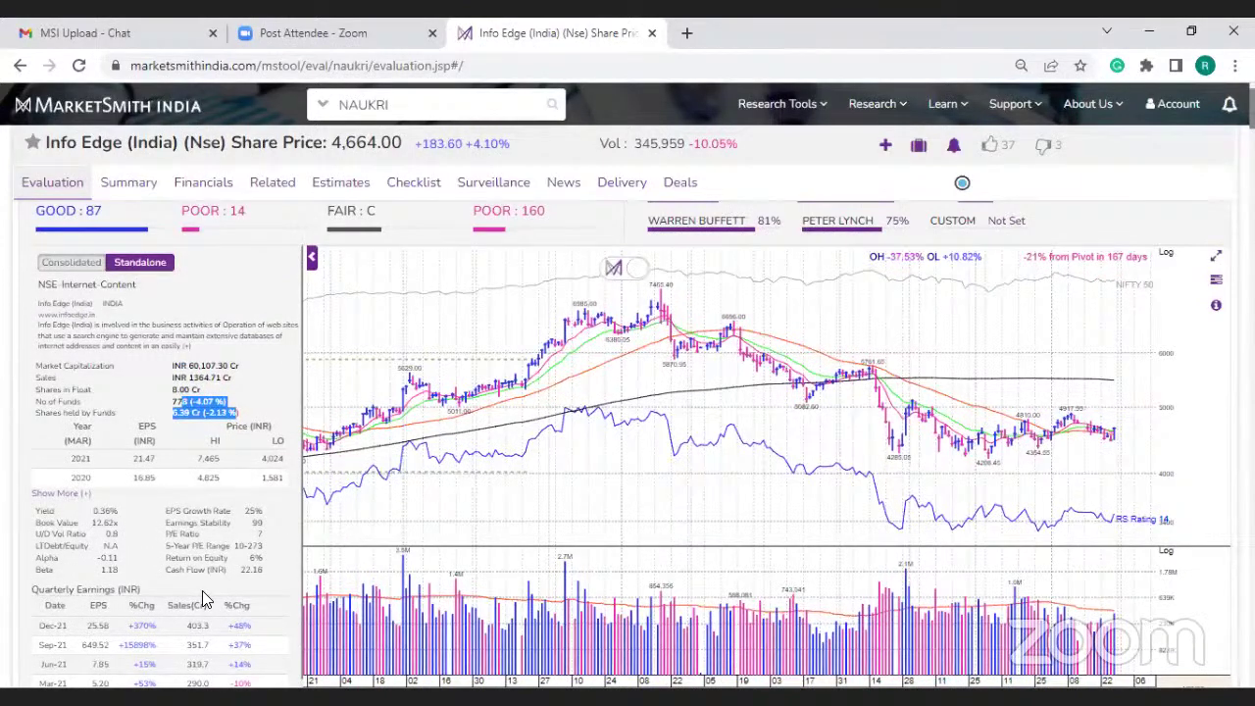
{"action": "scroll", "coordinate": [202, 590], "scroll_direction": "down", "scroll_amount": 1}
{"action": "scroll", "coordinate": [646, 439], "scroll_direction": "up", "scroll_amount": 1}
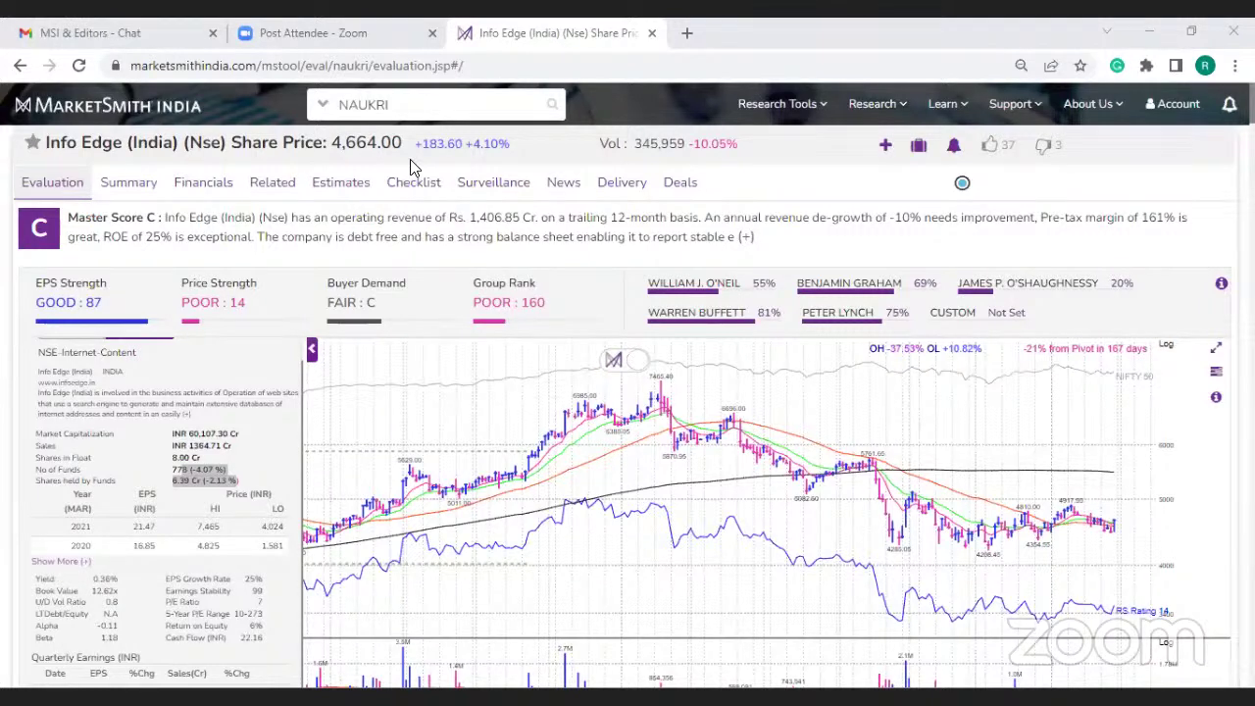
Search for "iex" and open the Indian Energy Exchange (IEX) evaluation chart
{"action": "left_click", "coordinate": [392, 106]}
{"action": "type", "text": "Iex"}
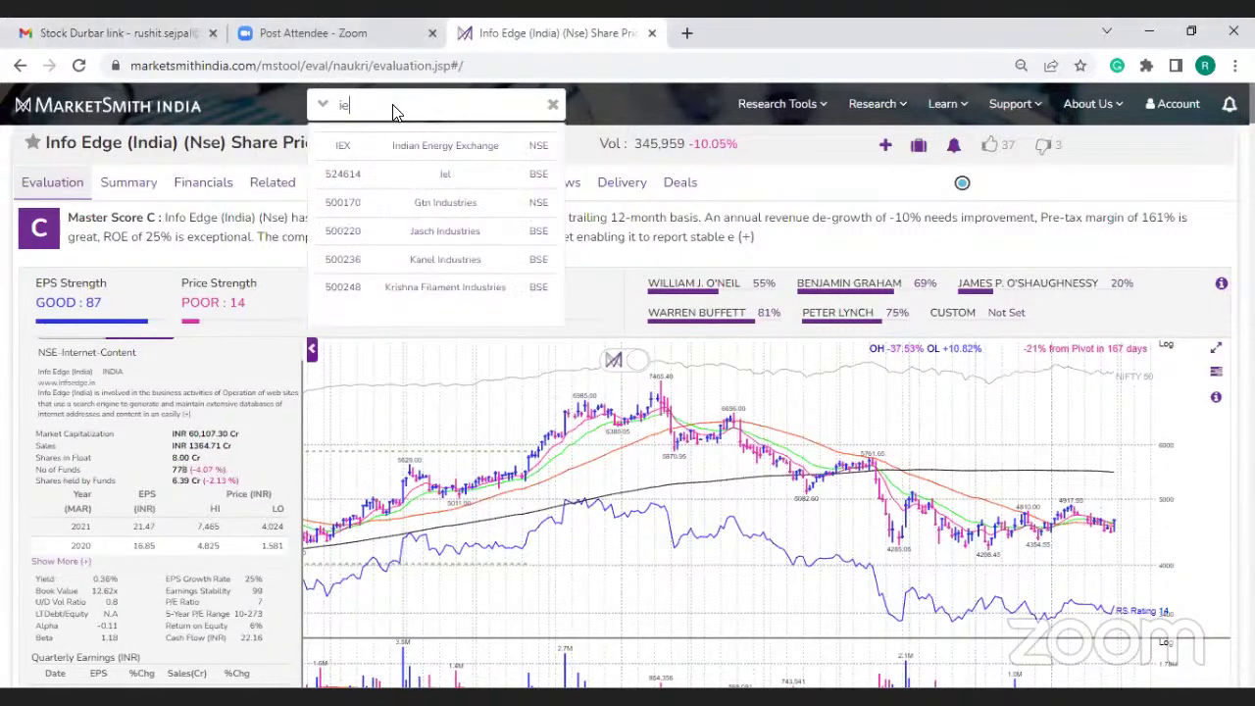
{"action": "left_click", "coordinate": [408, 148]}
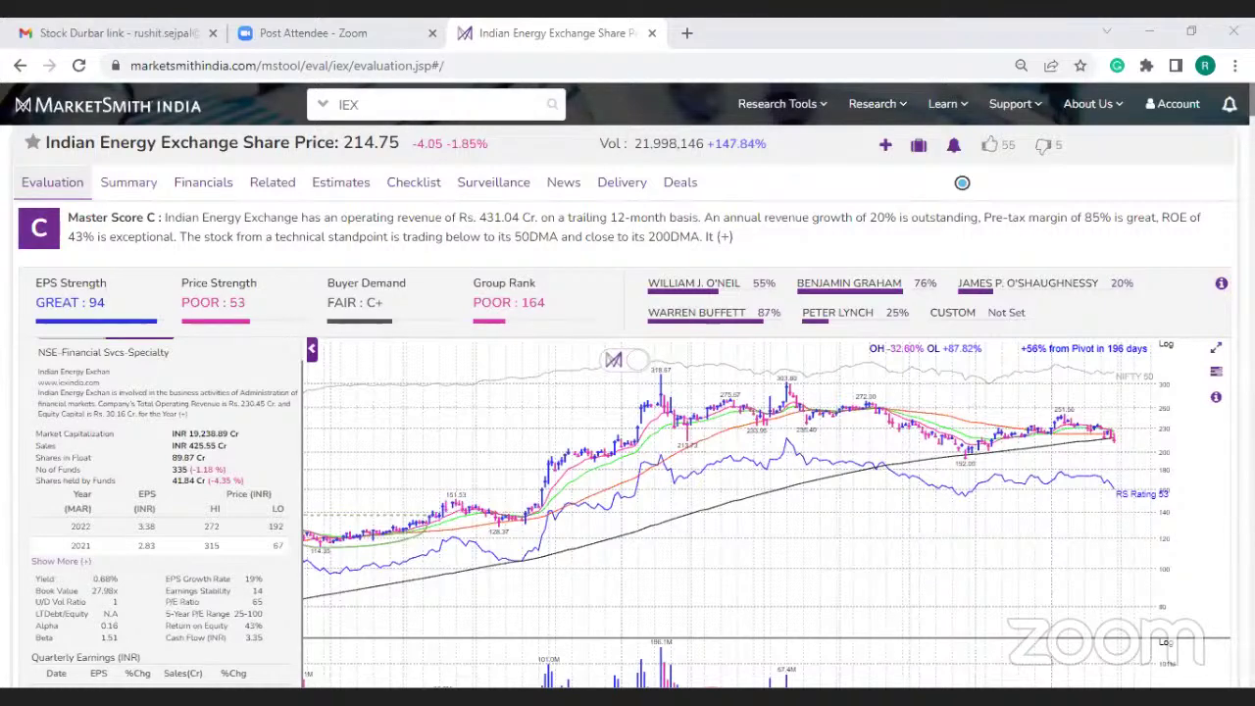
Search for "bel", open the Bharat Electronics (BEL) evaluation chart and bring its quarterly earnings and volume into view
{"action": "left_click", "coordinate": [404, 120]}
{"action": "type", "text": "bel"}
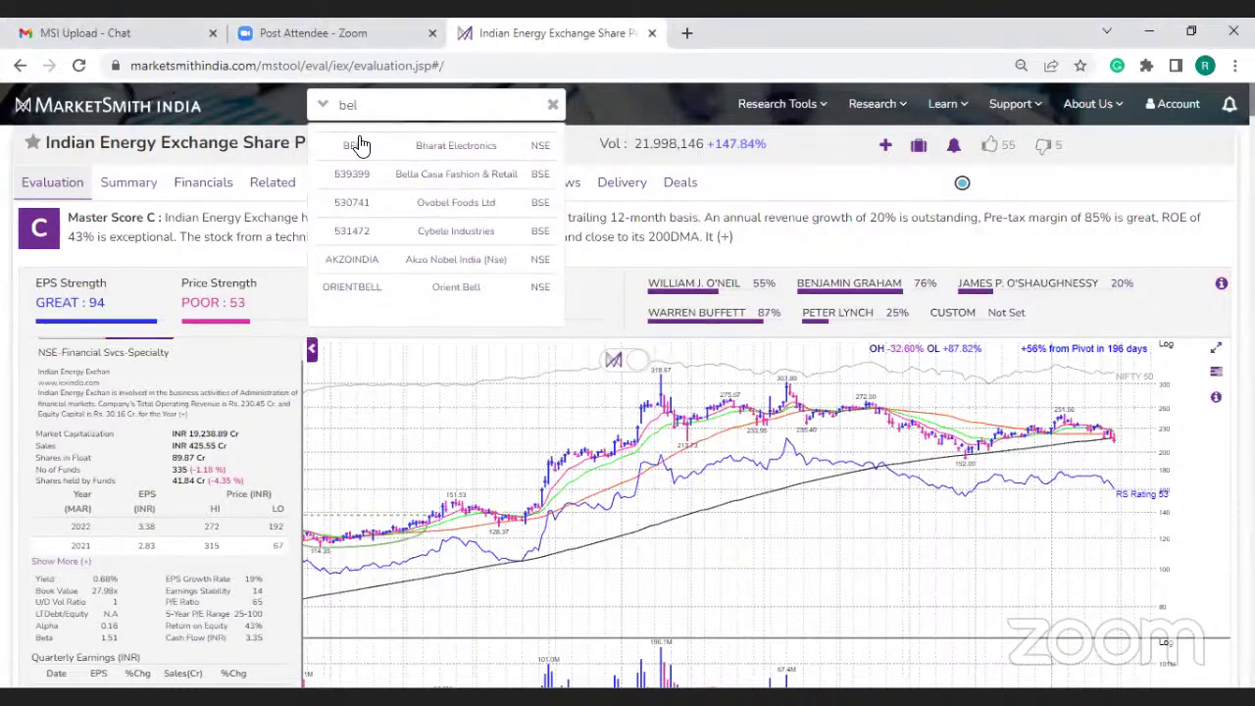
{"action": "left_click", "coordinate": [354, 146]}
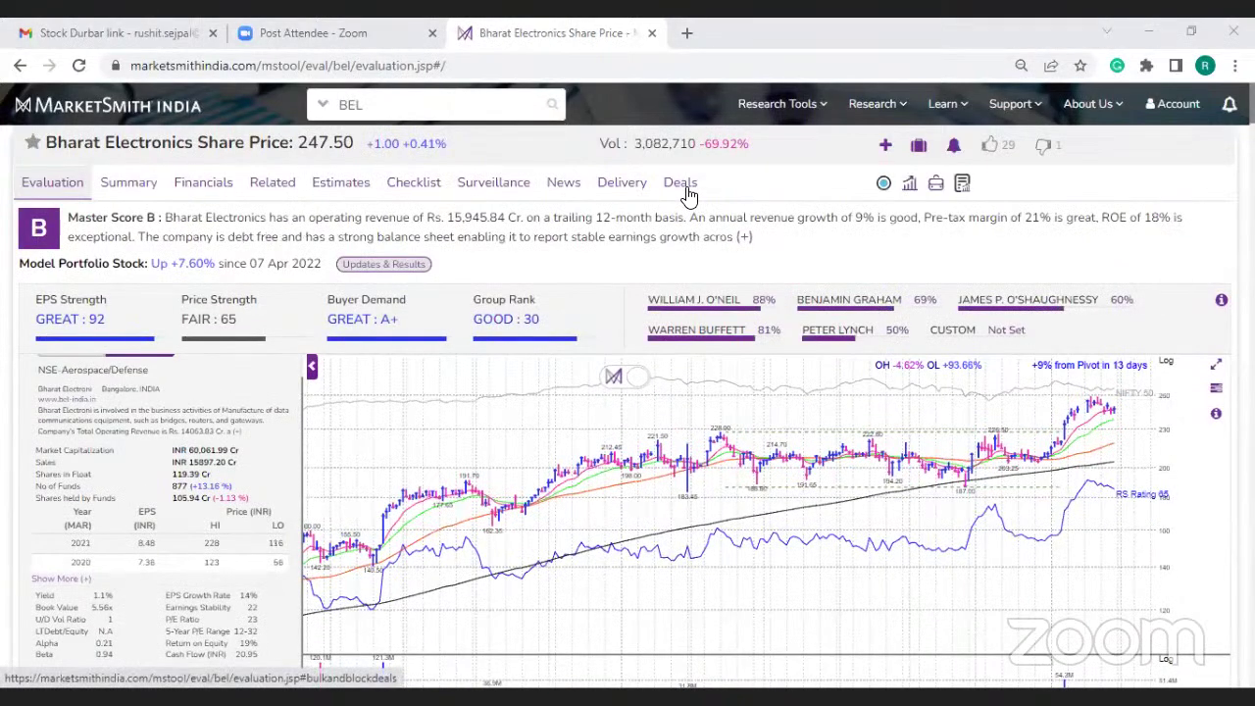
{"action": "scroll", "coordinate": [804, 294], "scroll_direction": "down", "scroll_amount": 3}
{"action": "scroll", "coordinate": [804, 294], "scroll_direction": "up", "scroll_amount": 2}
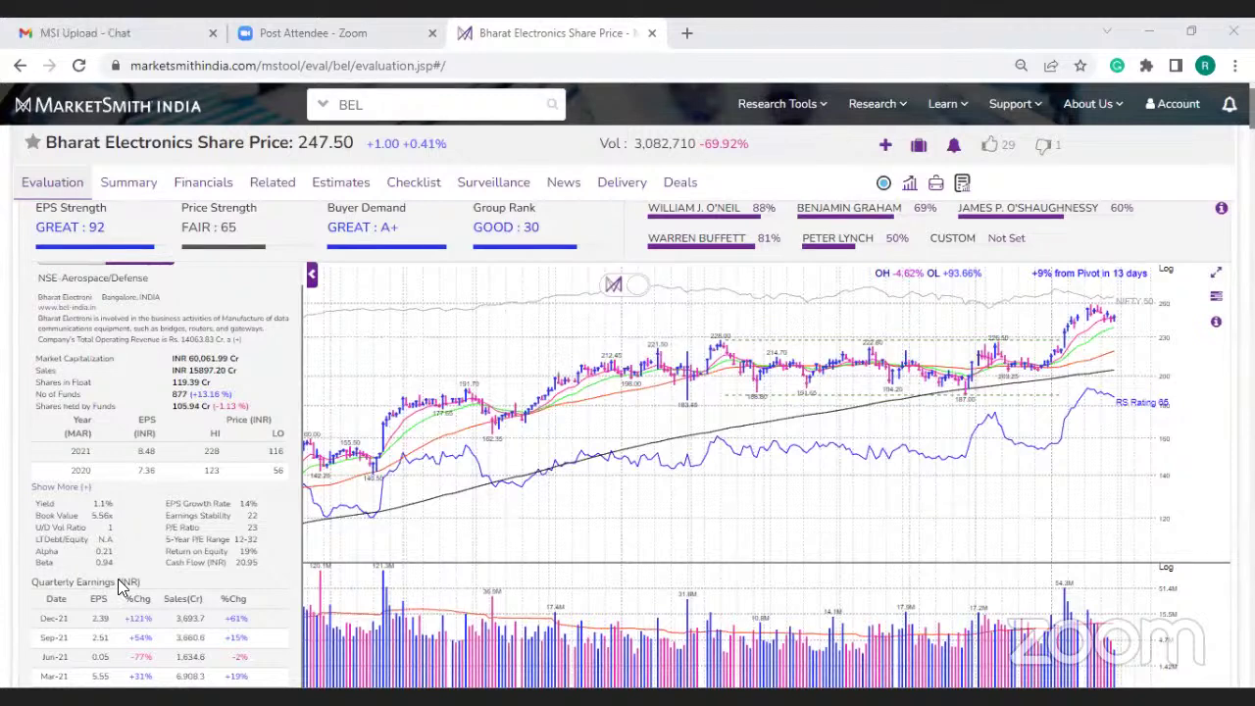
Search for "tube i" and open the Tube Investments Of India (TIINDIA) evaluation chart
{"action": "left_click", "coordinate": [389, 105]}
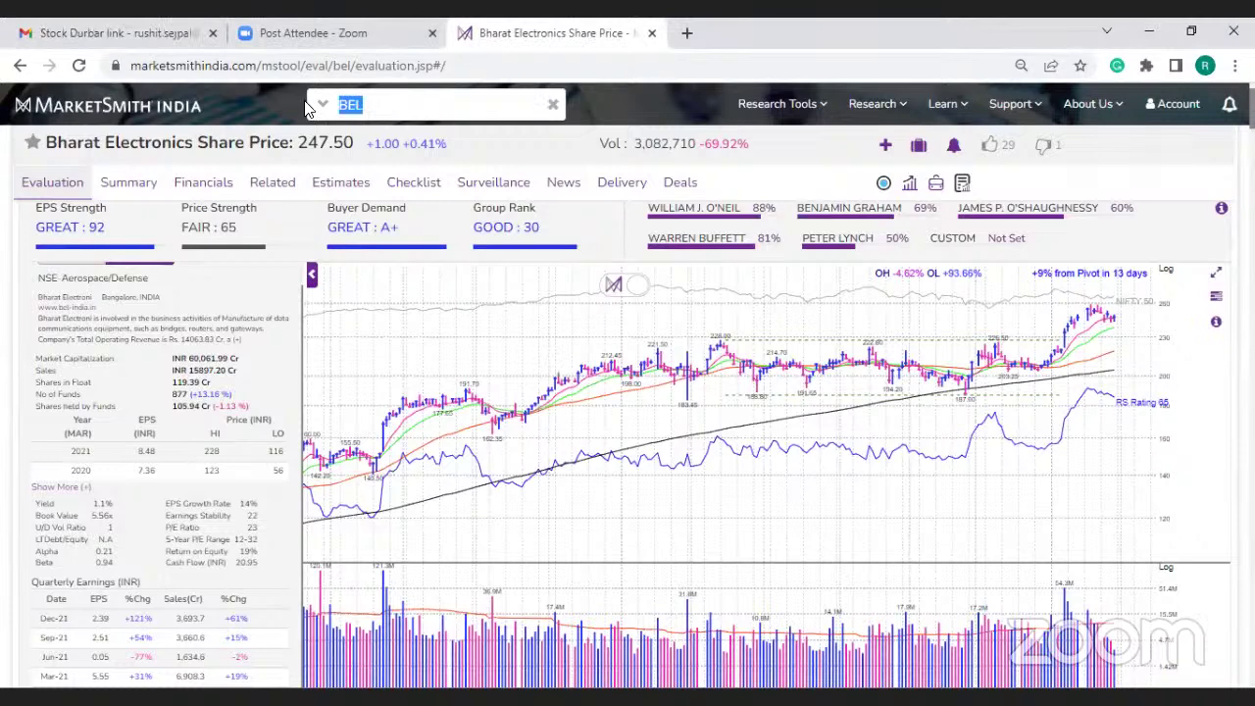
{"action": "type", "text": "tube in"}
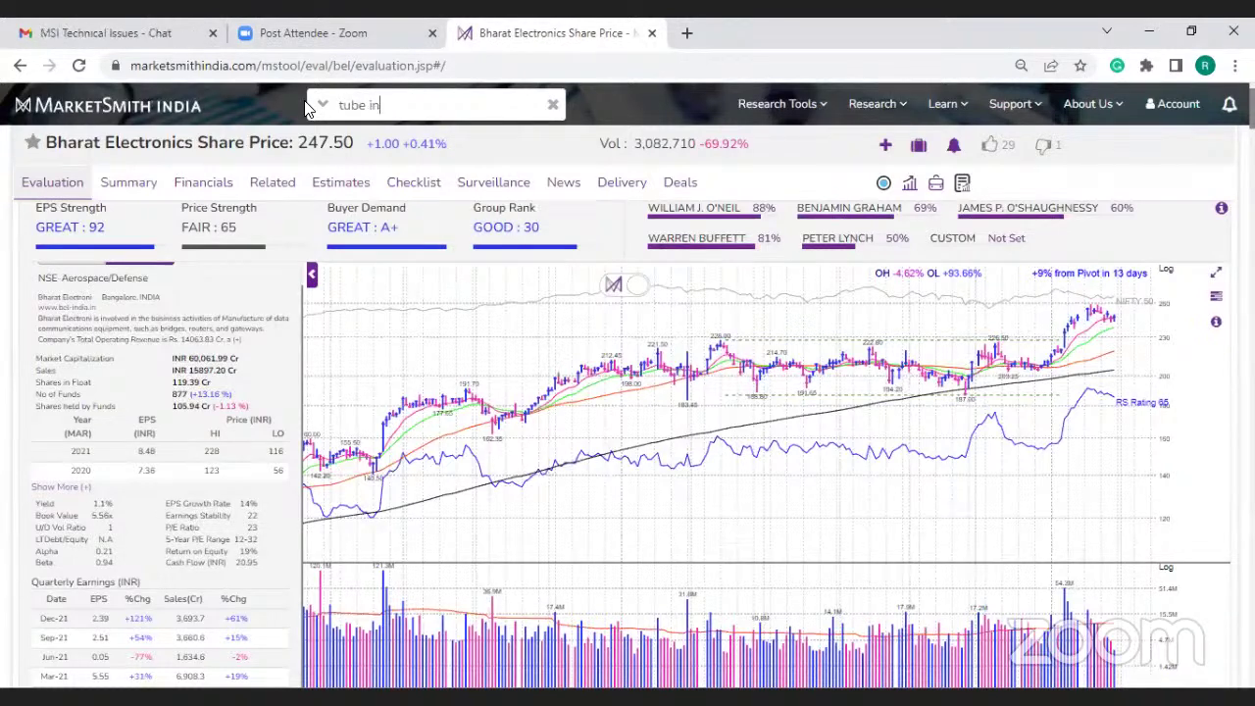
{"action": "key", "text": "BackSpace"}
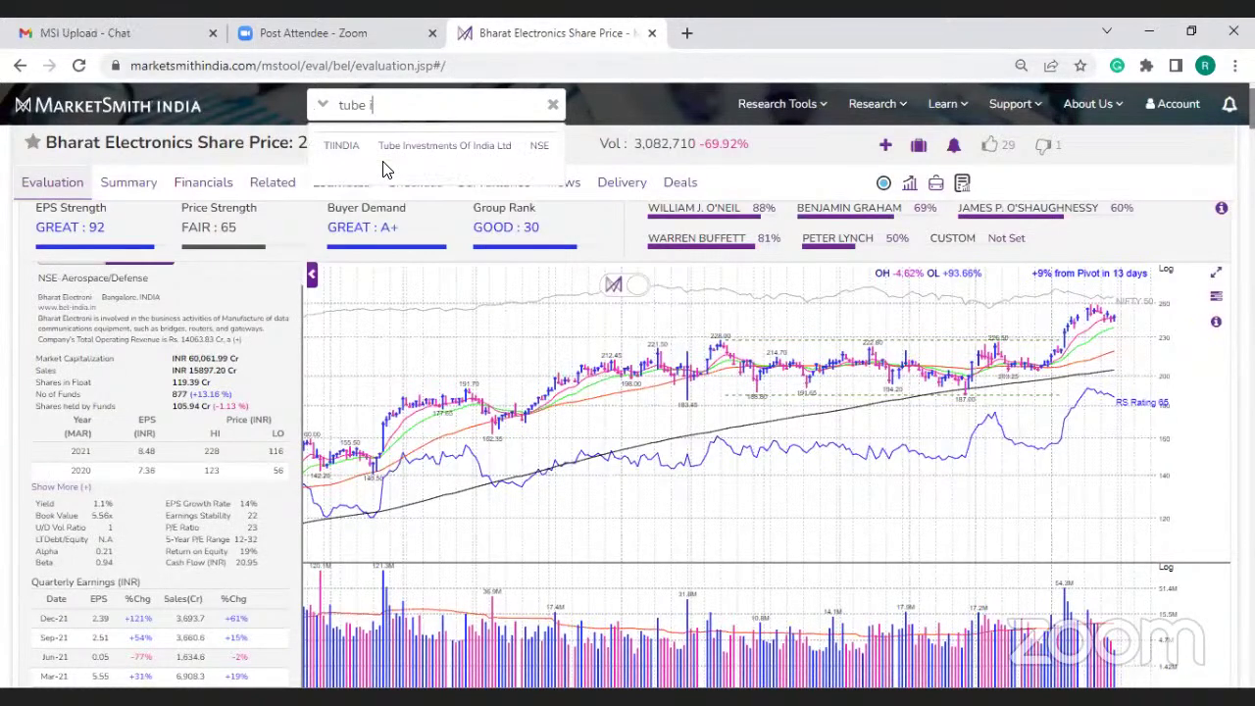
{"action": "left_click", "coordinate": [410, 162]}
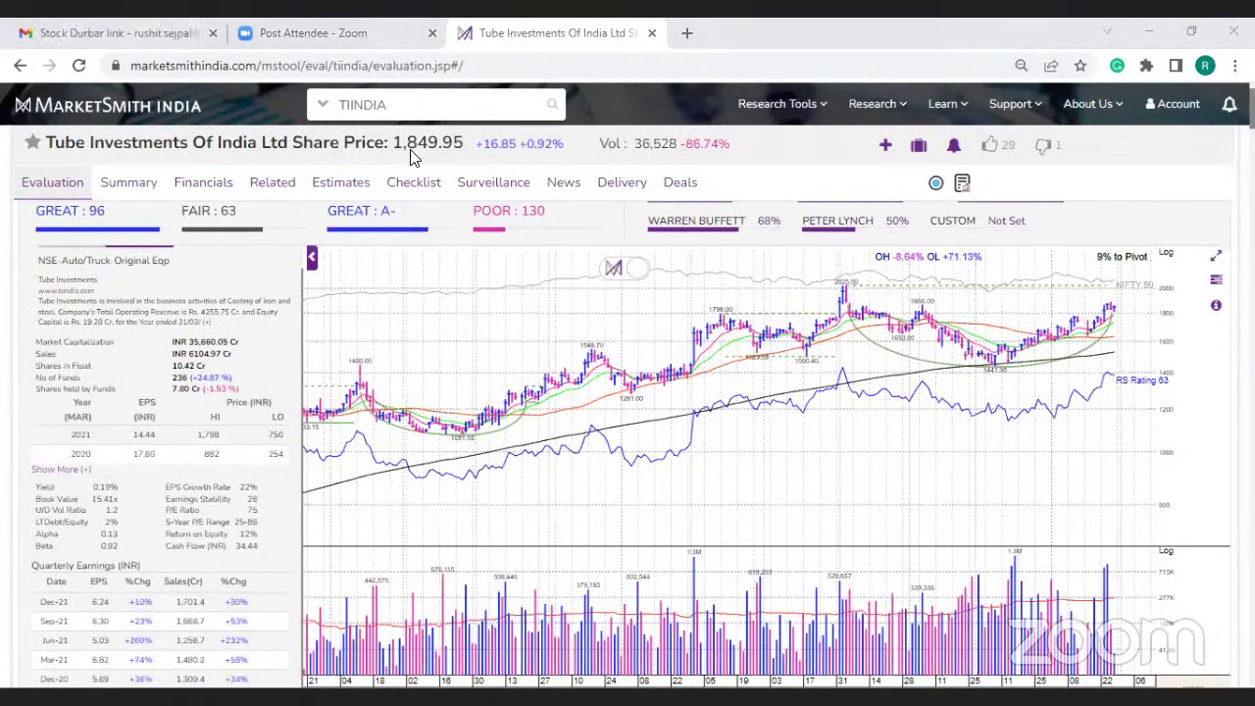
{"action": "mouse_move", "coordinate": [984, 398]}
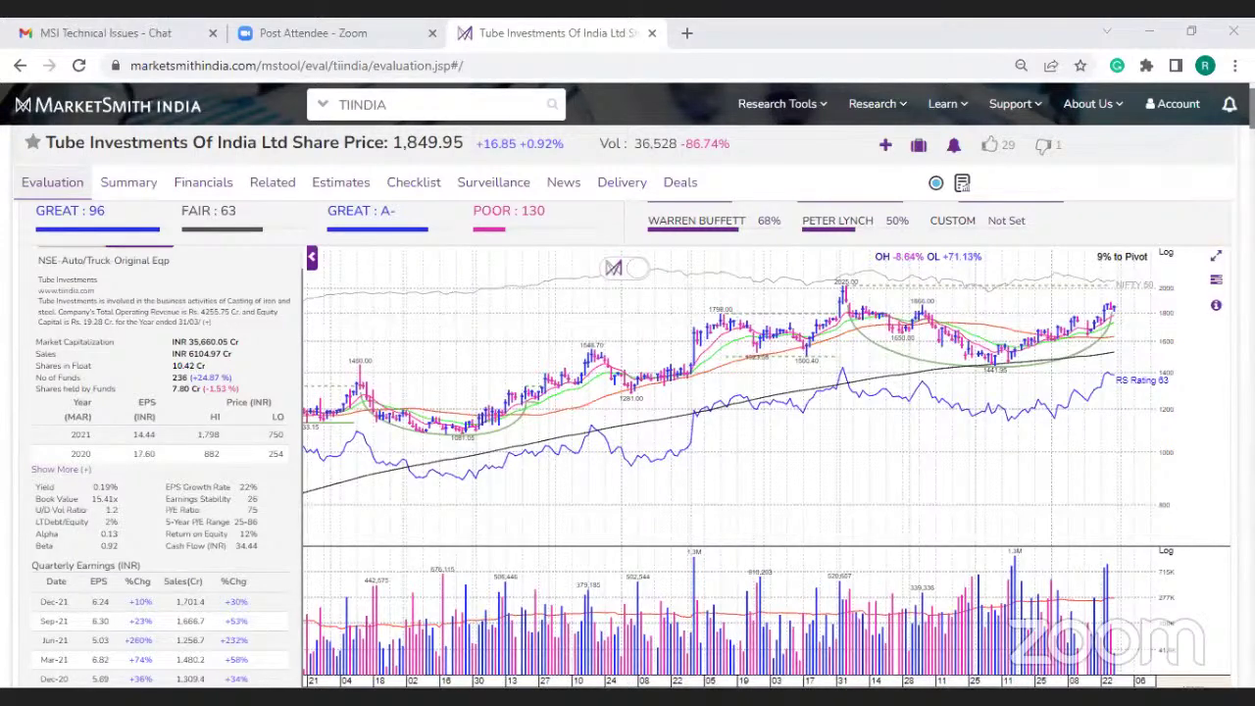
Replace the current symbol with a search for "gnfc" and open the Guj.Narmada Vly.Fcm. (GNFC) evaluation chart
{"action": "left_click", "coordinate": [292, 95]}
{"action": "key", "text": "BackSpace"}
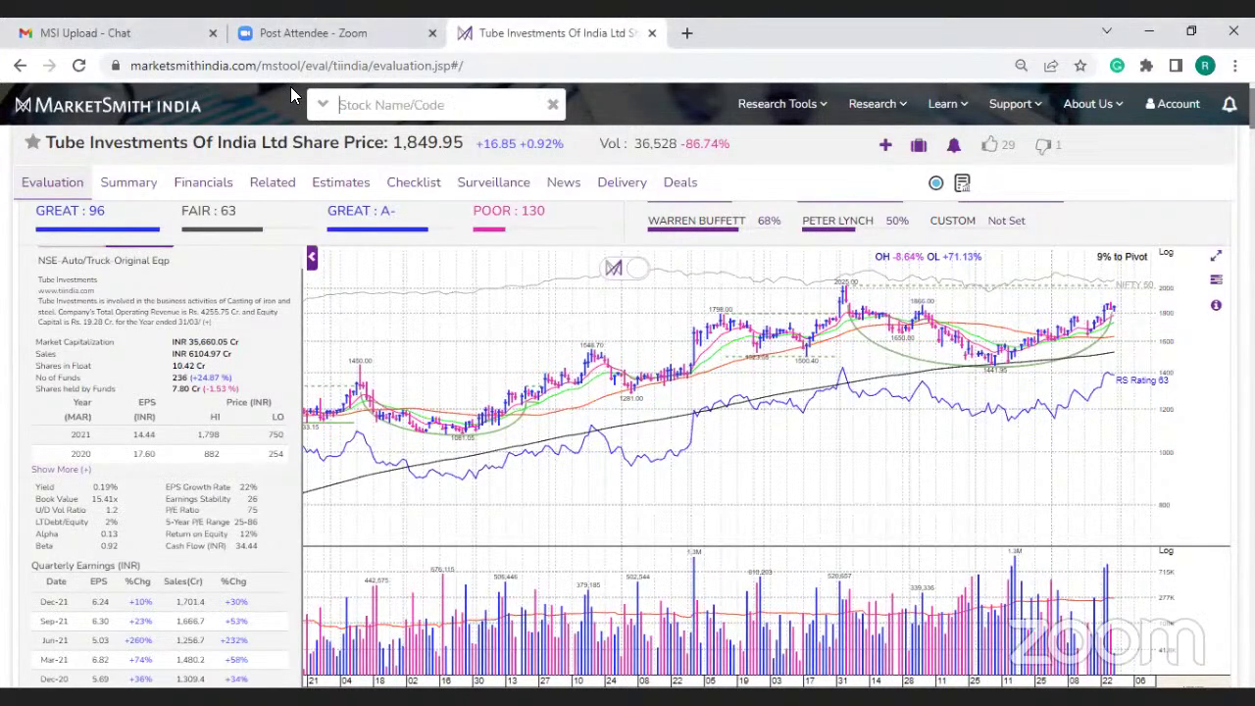
{"action": "type", "text": "gnfc"}
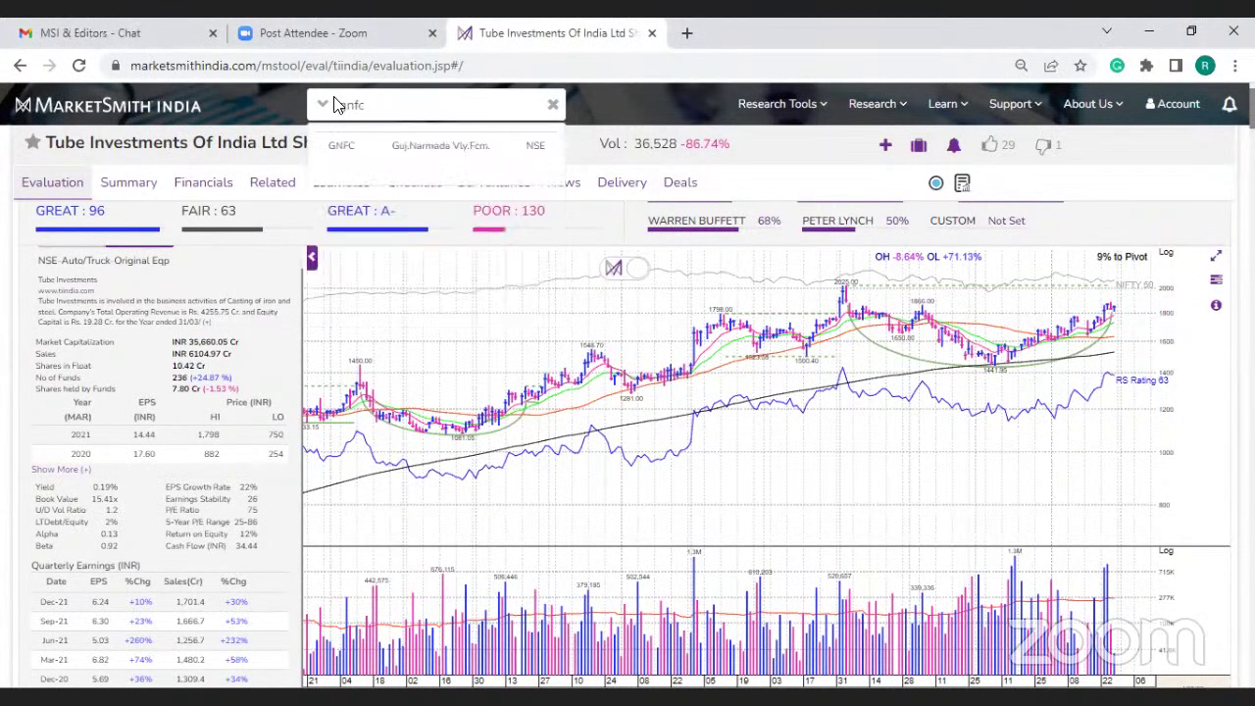
{"action": "left_click", "coordinate": [394, 143]}
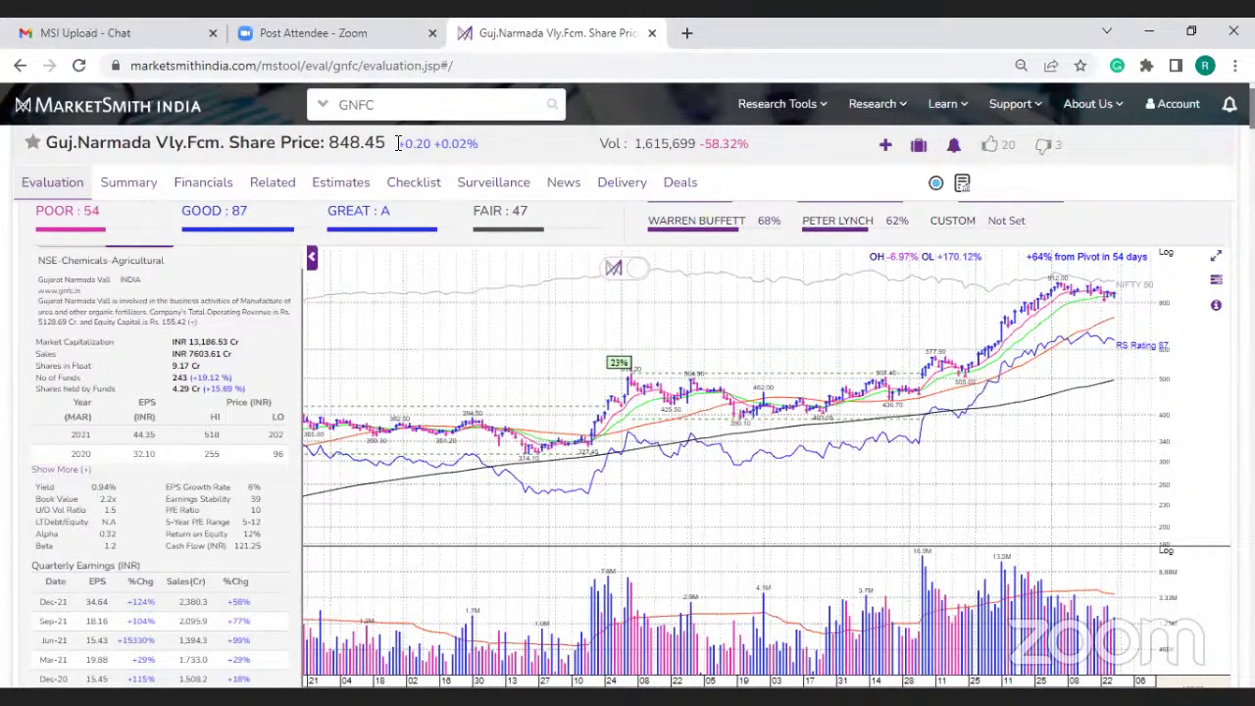
{"action": "mouse_move", "coordinate": [881, 440]}
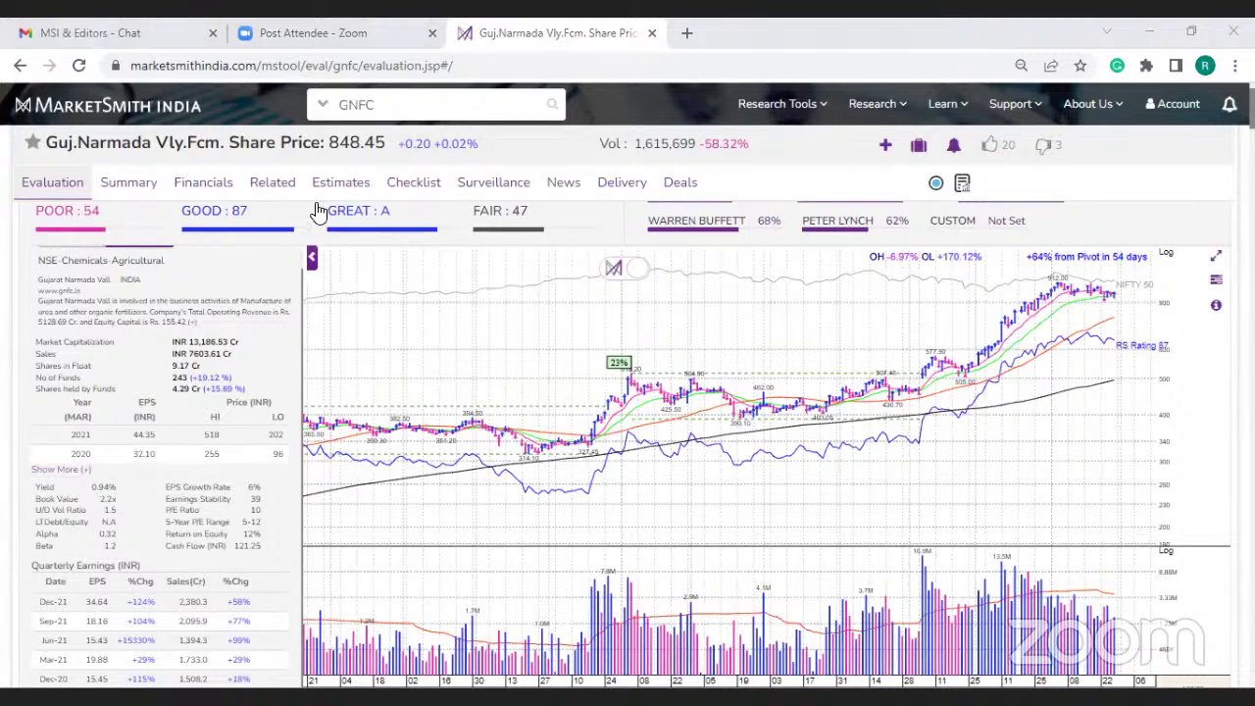
Search for "kpit" and open the Kpit Technologies Limited (KPITTECH) evaluation chart
{"action": "left_click", "coordinate": [335, 113]}
{"action": "type", "text": "kpit"}
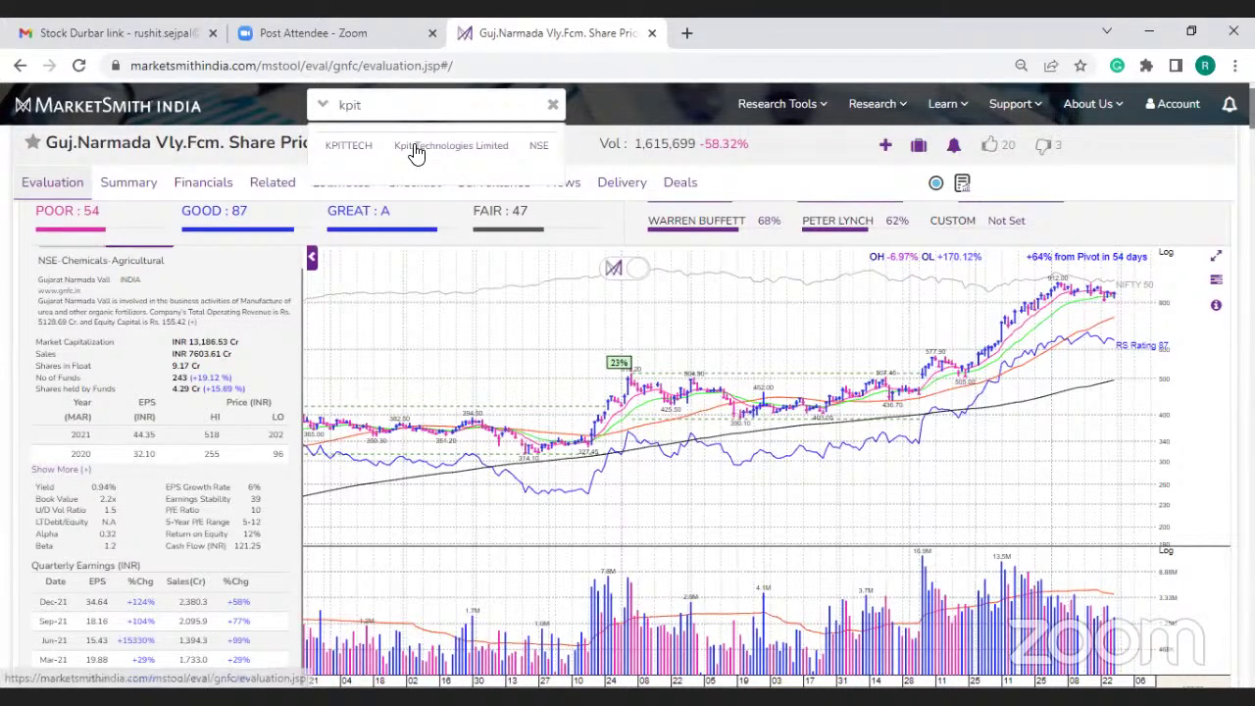
{"action": "left_click", "coordinate": [413, 147]}
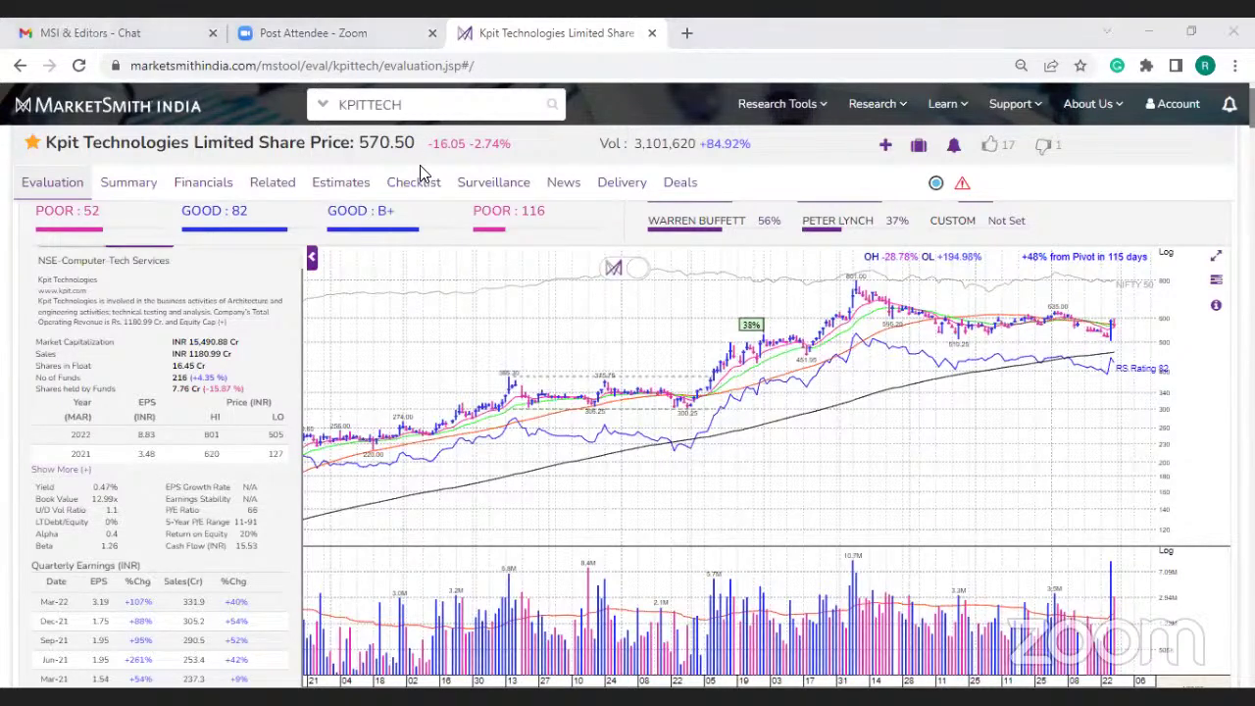
Search for "ibreal", open the Indiabulls Rlst. (IBREALEST) evaluation chart and inspect the price data for 10 November 2021
{"action": "left_click", "coordinate": [407, 110]}
{"action": "type", "text": "ibreal"}
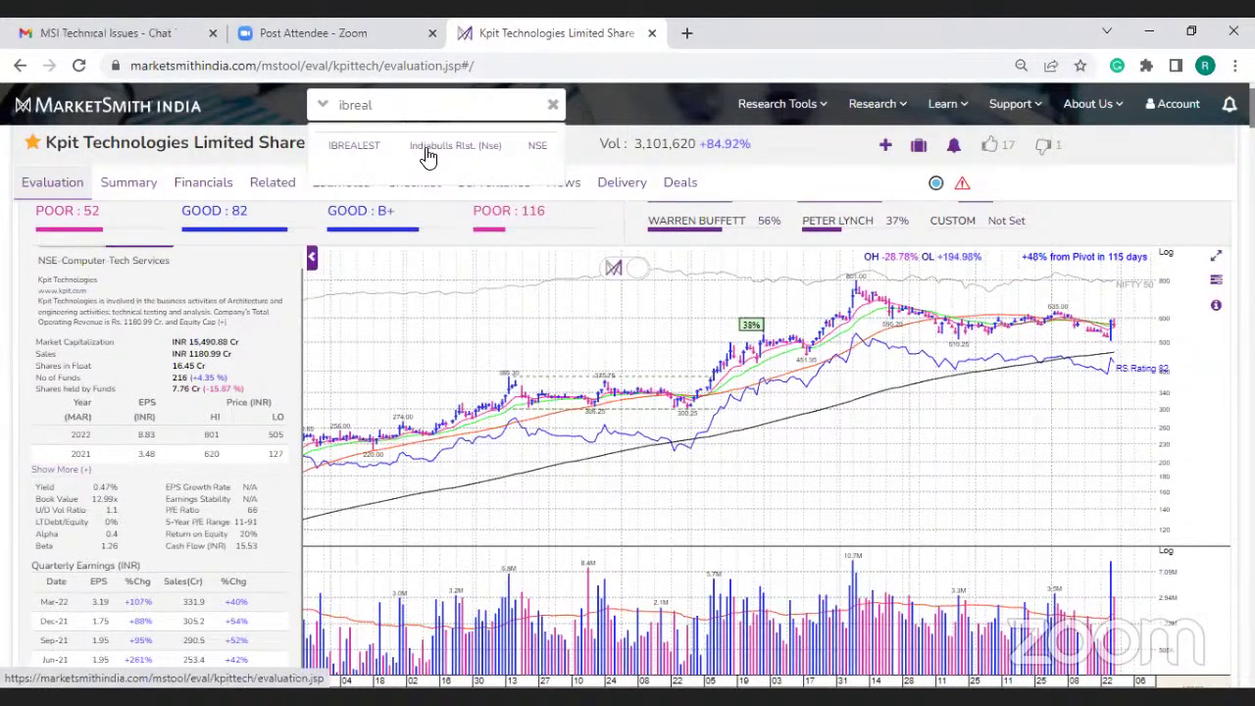
{"action": "left_click", "coordinate": [426, 148]}
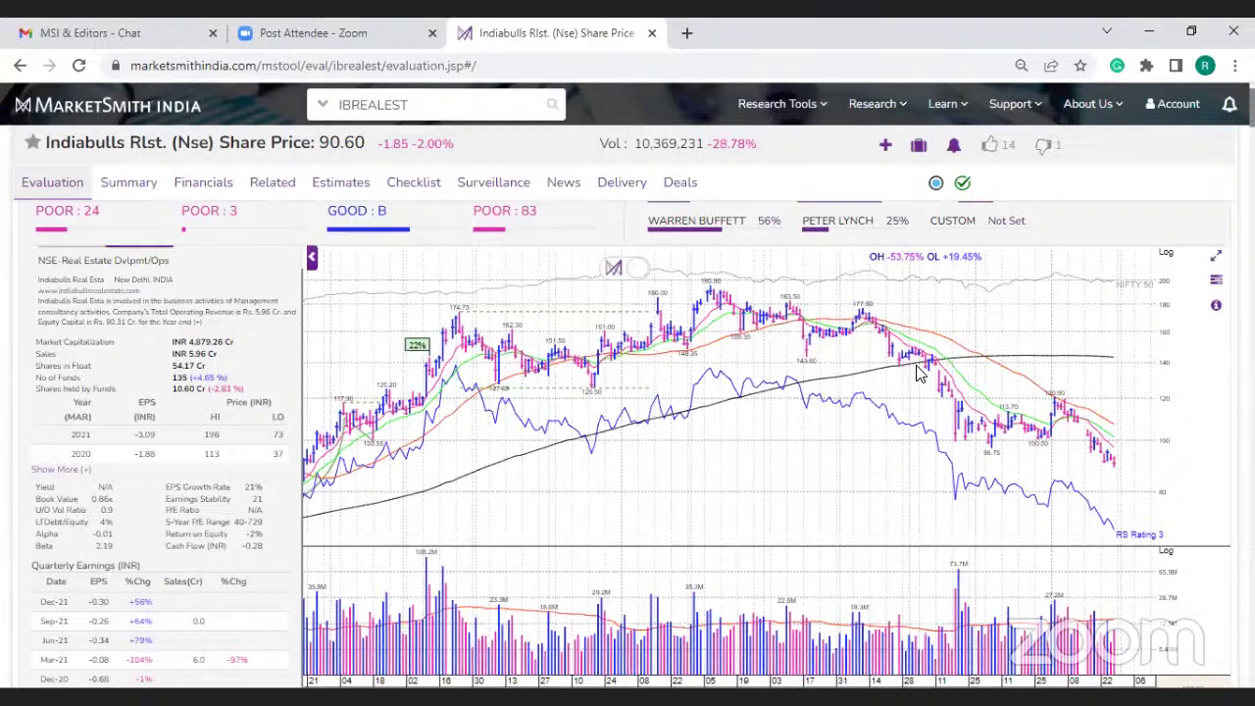
{"action": "mouse_move", "coordinate": [715, 353]}
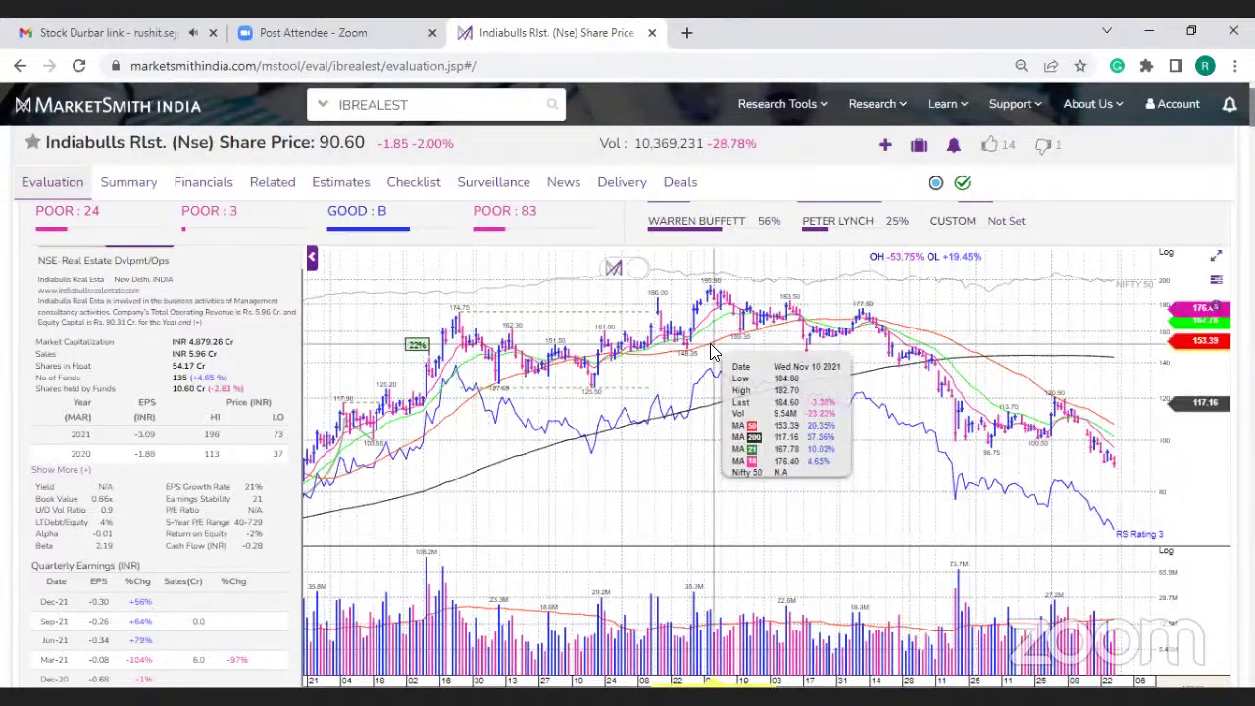
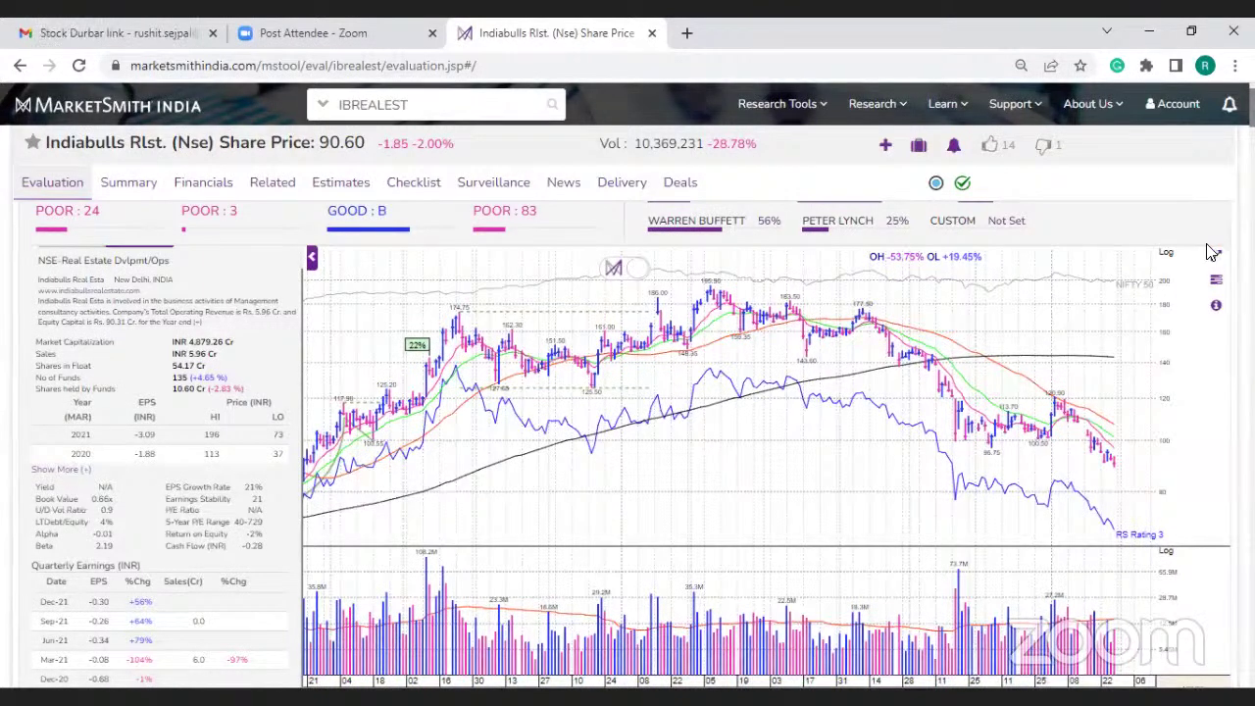
Search for "hal", open the Hindustan Aeronautics (HAL) evaluation chart and examine its recent lows and moving averages
{"action": "left_click", "coordinate": [422, 100]}
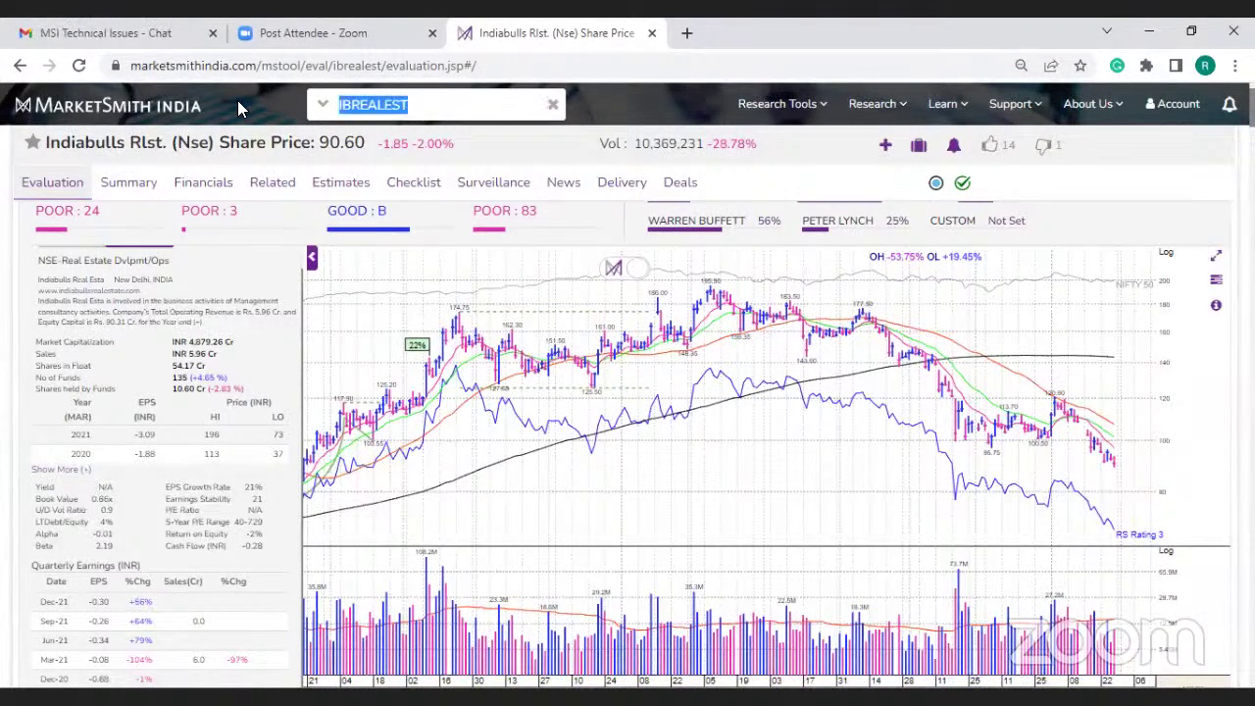
{"action": "type", "text": "hal"}
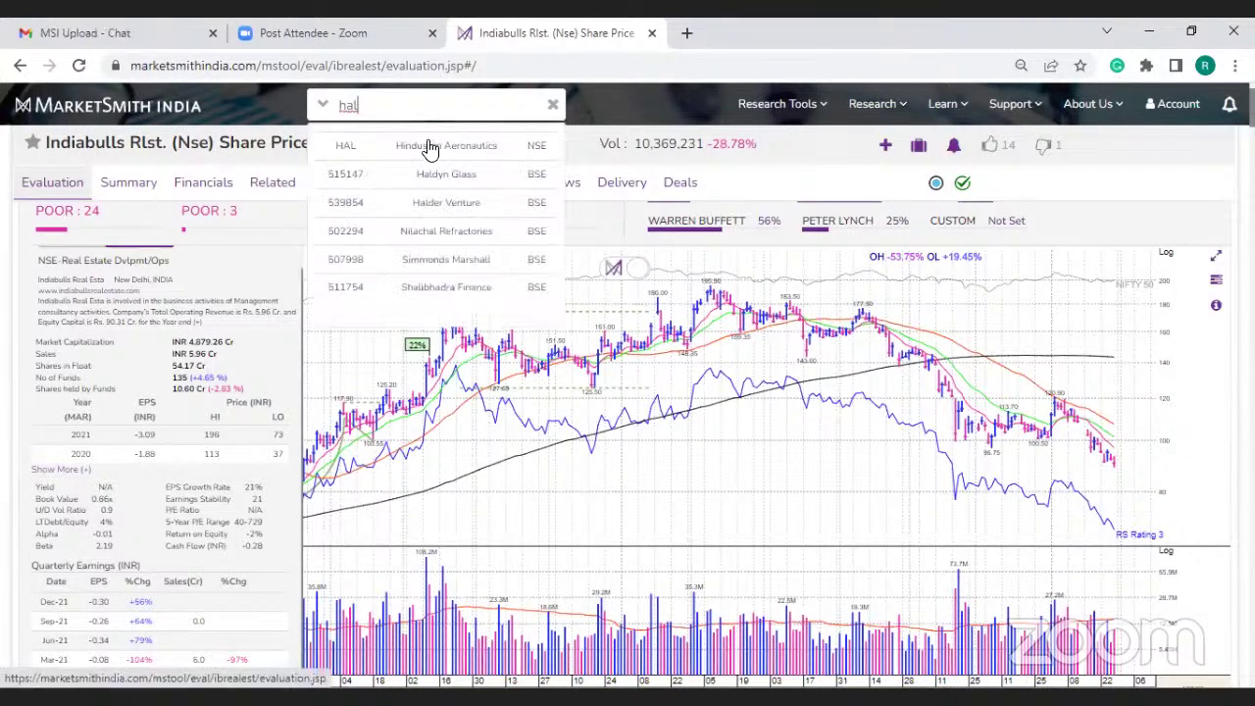
{"action": "left_click", "coordinate": [432, 145]}
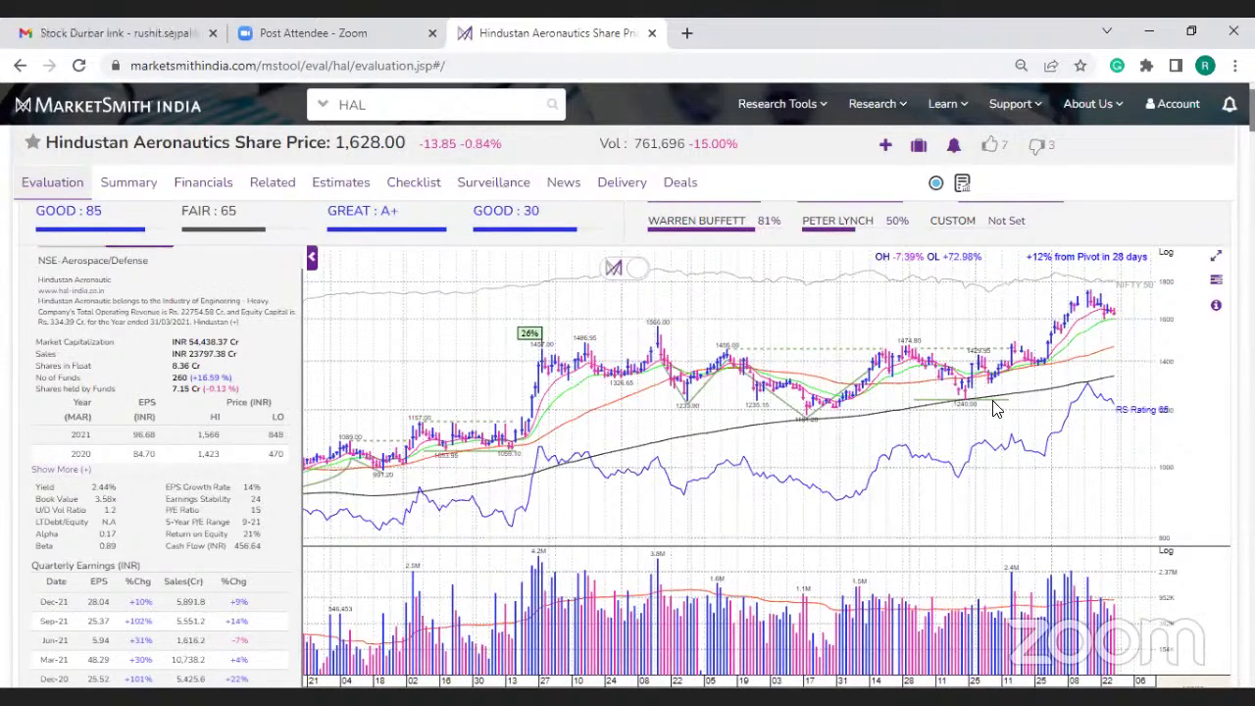
{"action": "mouse_move", "coordinate": [995, 409]}
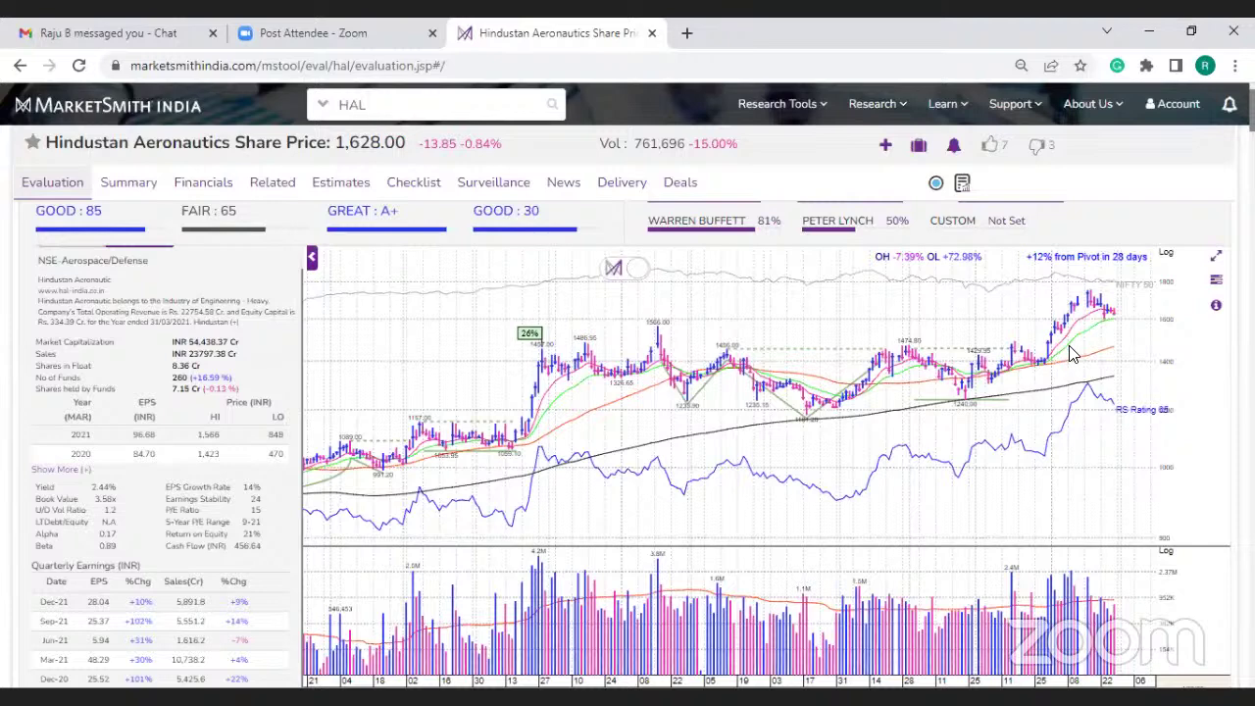
{"action": "mouse_move", "coordinate": [1122, 380]}
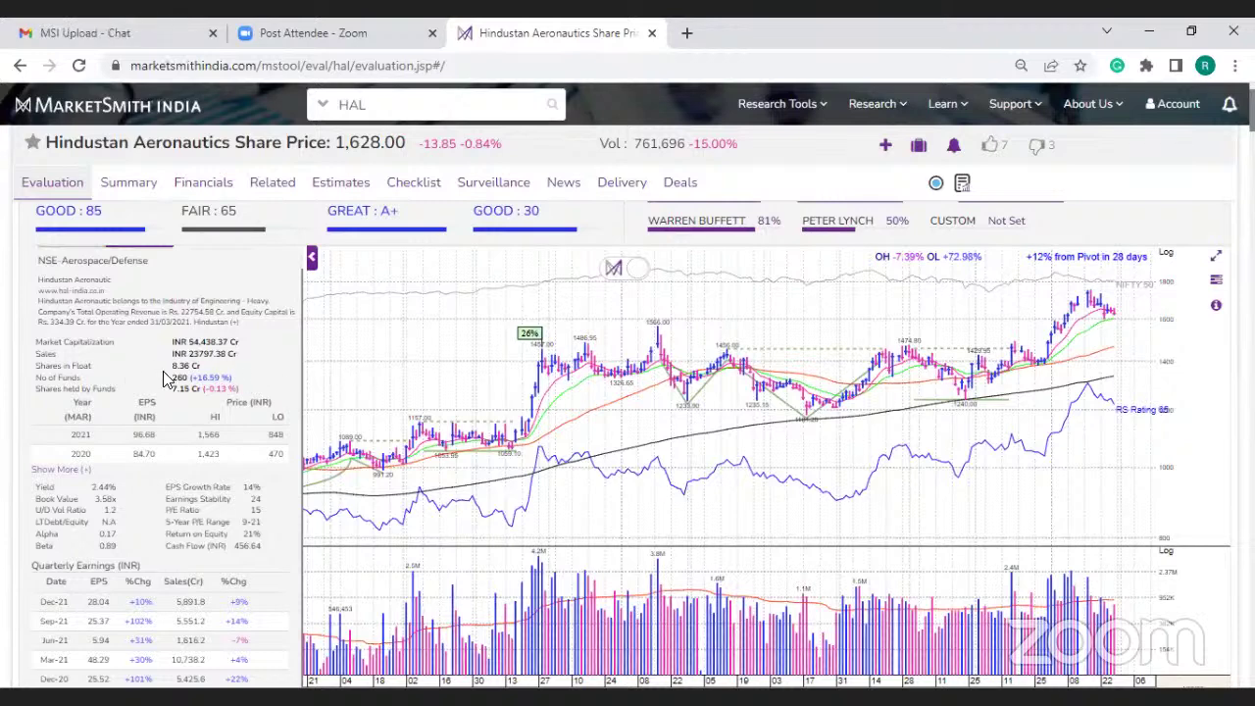
Review Hindustan Aeronautics' fundamentals, highlighting its return on equity and cash flow, and check the Master Score and rating bars
{"action": "scroll", "coordinate": [167, 380], "scroll_direction": "down", "scroll_amount": 1}
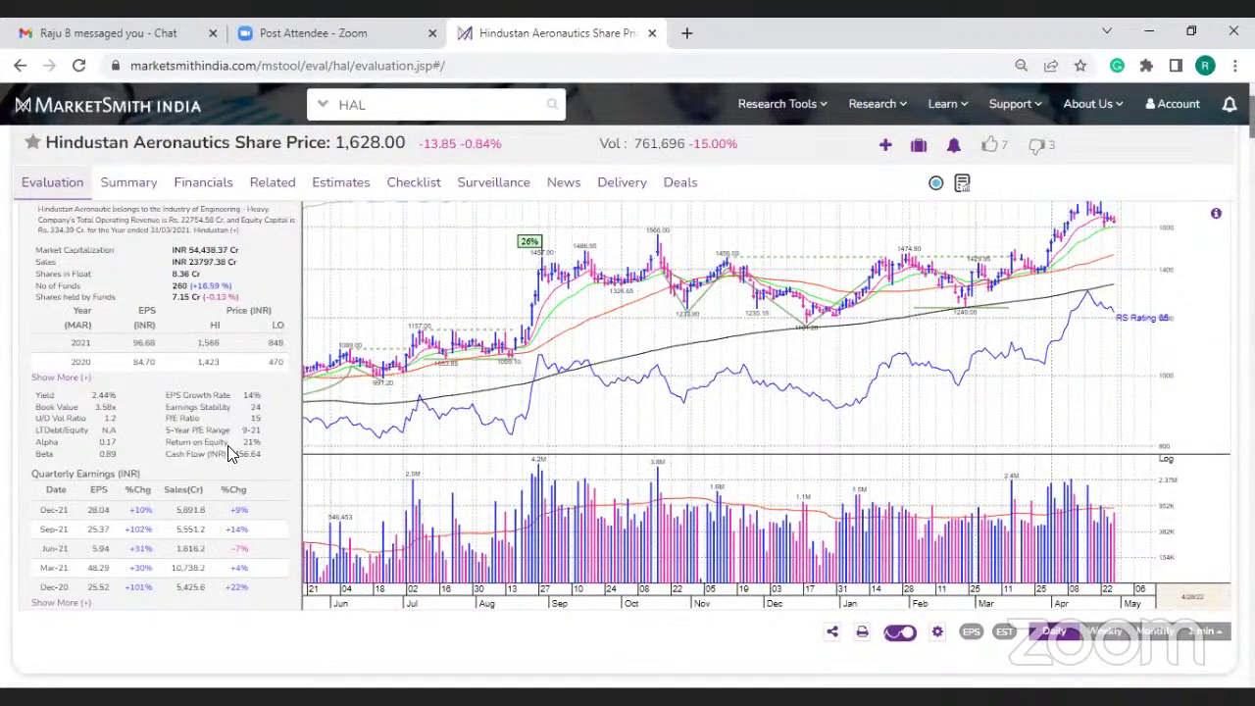
{"action": "mouse_move", "coordinate": [242, 442]}
{"action": "left_mouse_down"}
{"action": "mouse_move", "coordinate": [263, 444]}
{"action": "mouse_move", "coordinate": [263, 456]}
{"action": "left_mouse_up"}
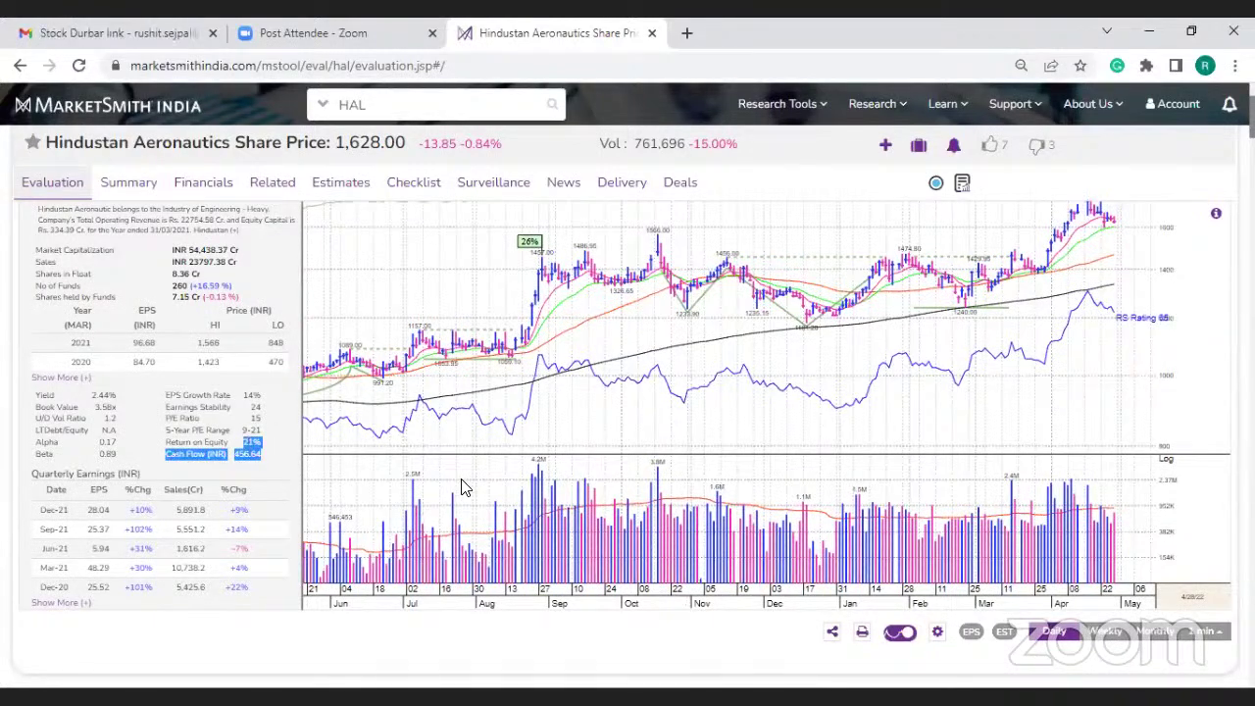
{"action": "scroll", "coordinate": [464, 491], "scroll_direction": "up", "scroll_amount": 1}
{"action": "scroll", "coordinate": [465, 490], "scroll_direction": "up", "scroll_amount": 2}
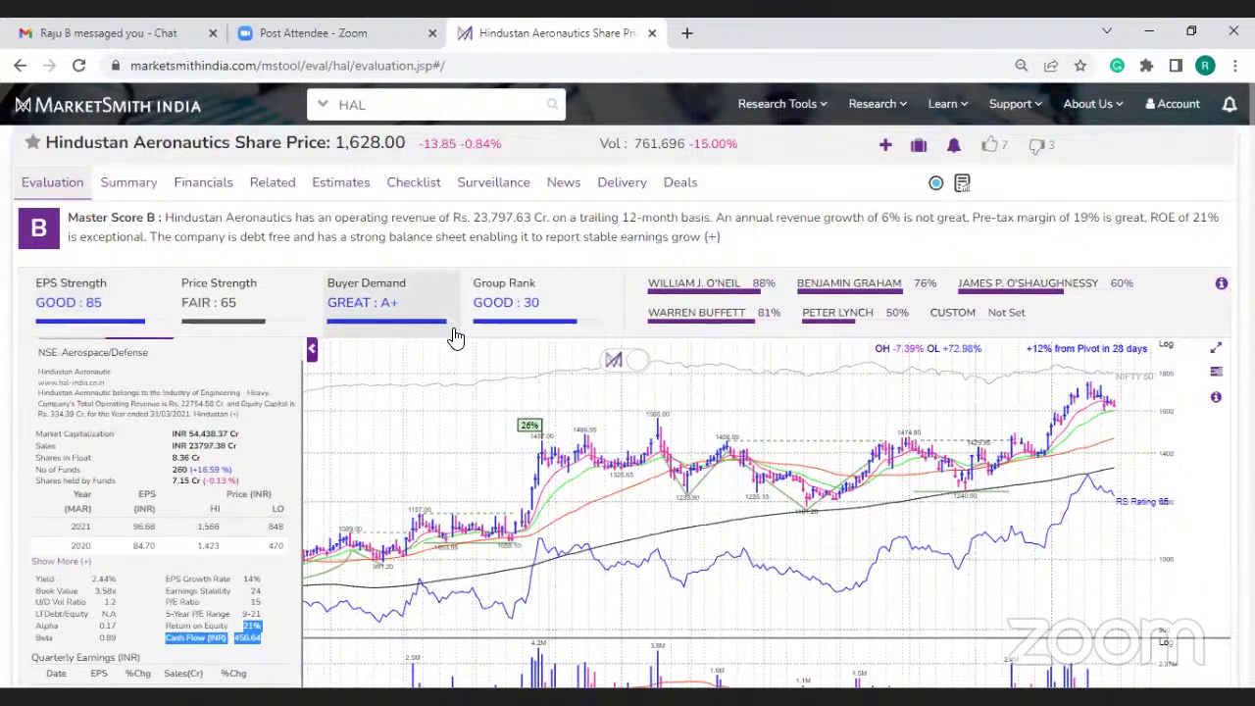
{"action": "scroll", "coordinate": [1028, 269], "scroll_direction": "down", "scroll_amount": 1}
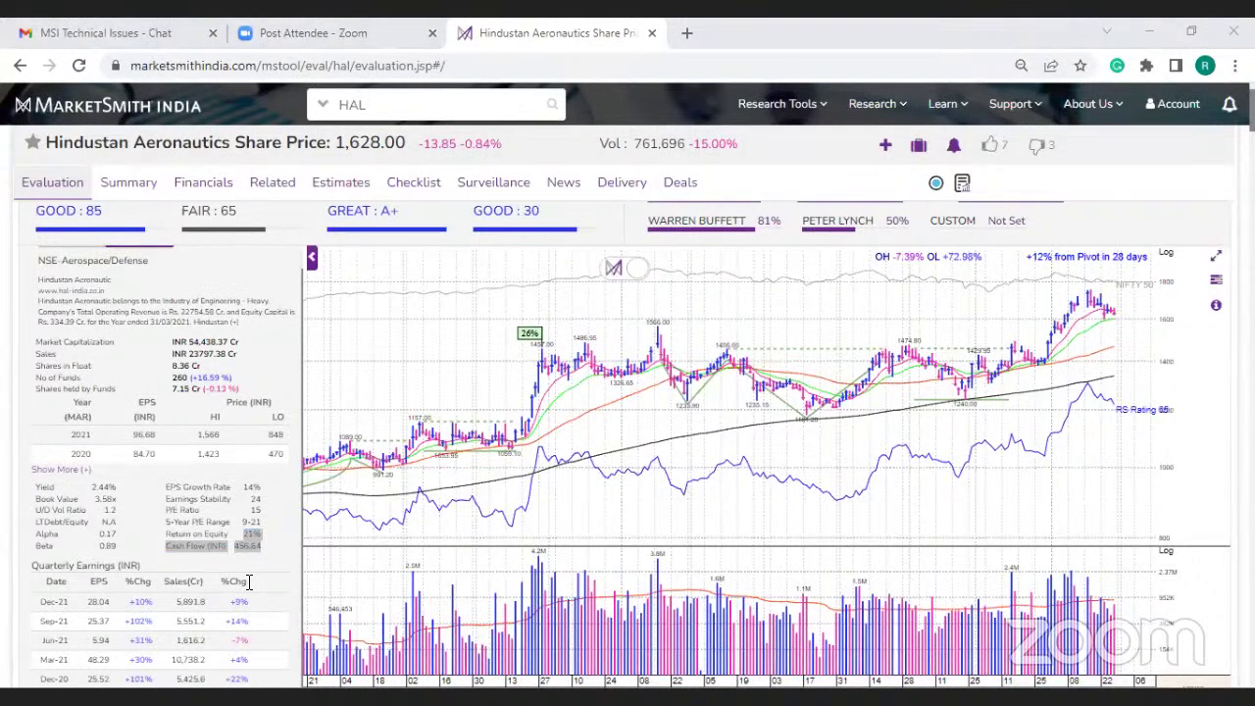
Search for "tcs", open the Tata Consultancy Svs. evaluation chart, and mark its decline, rebound and latest drop together with the matching volume bars
{"action": "type", "text": "tcs"}
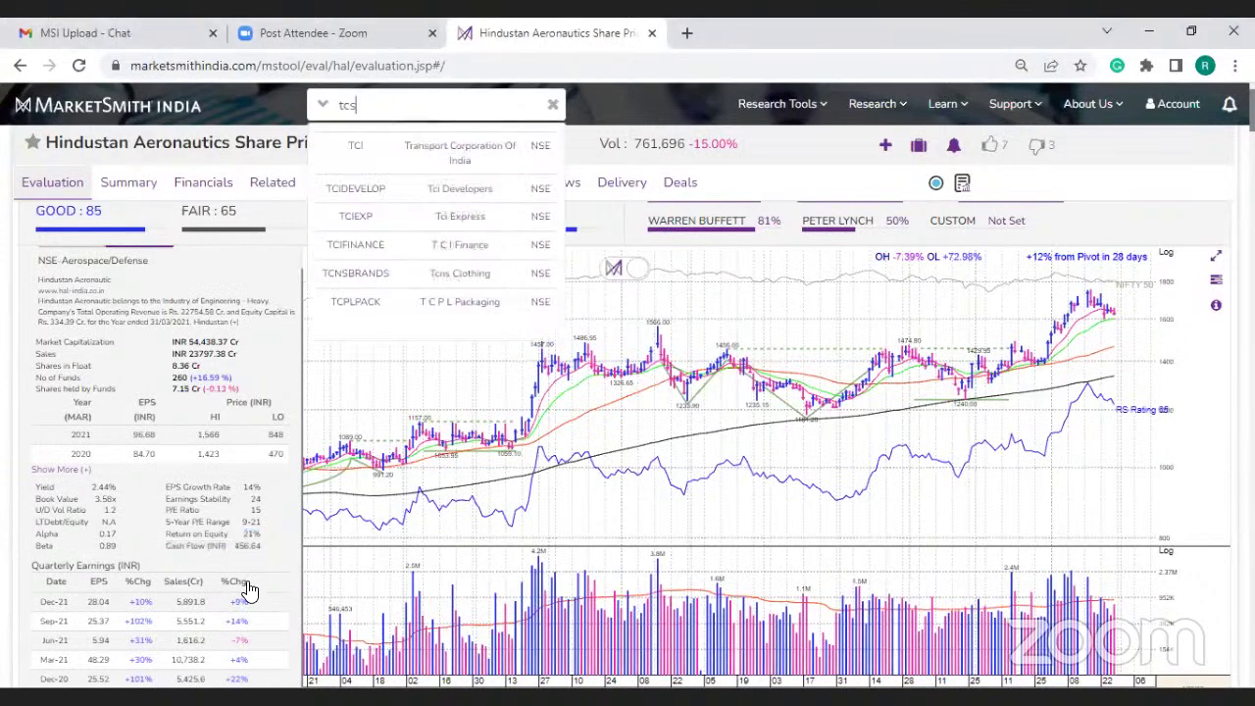
{"action": "left_click", "coordinate": [445, 149]}
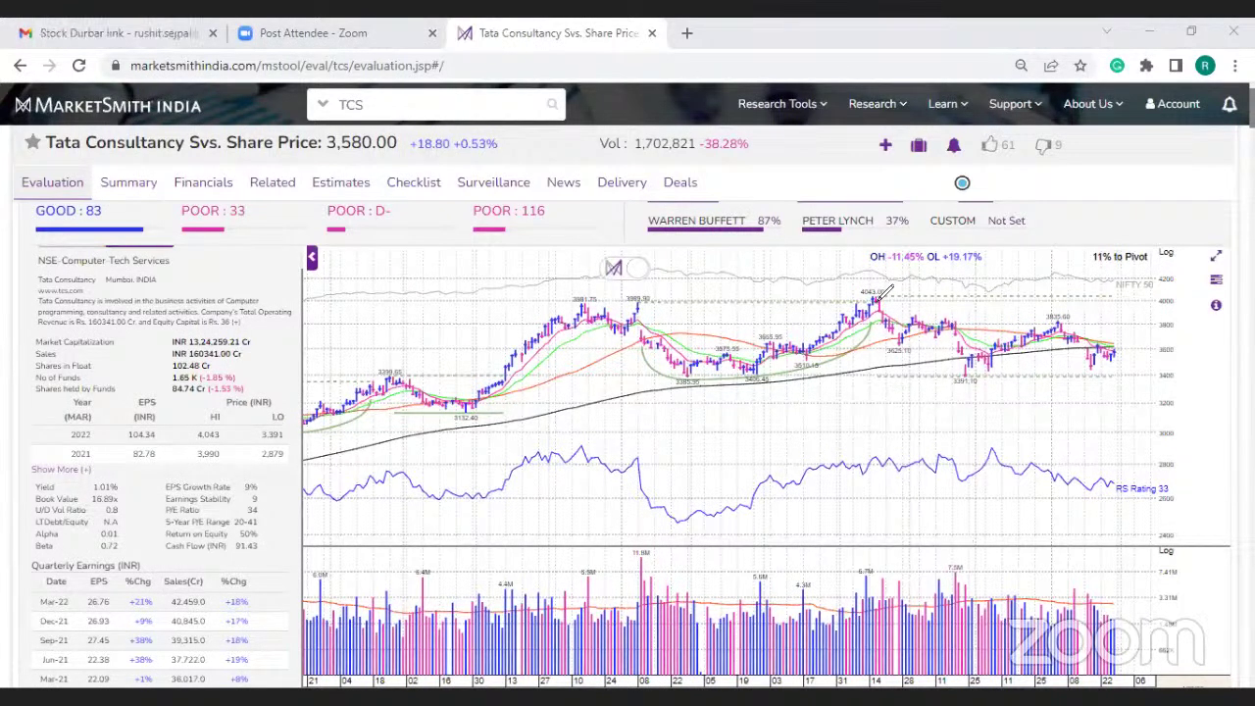
{"action": "left_click_drag", "start_coordinate": [877, 298], "coordinate": [966, 380]}
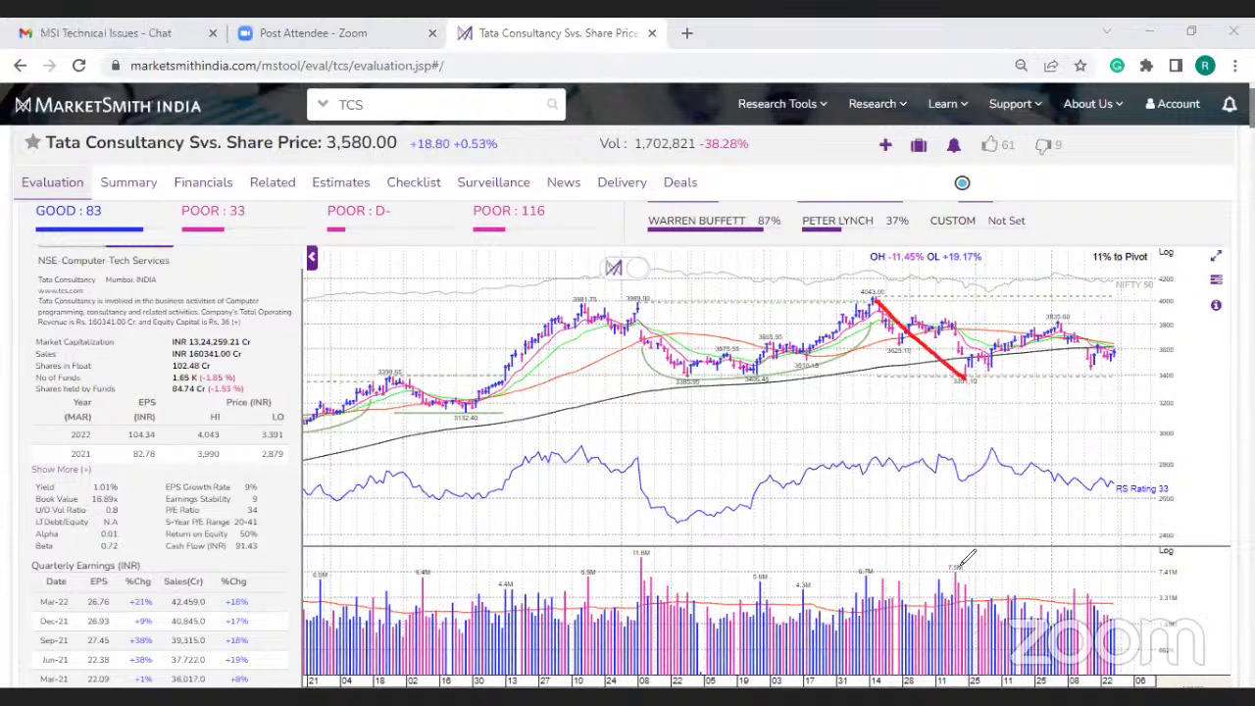
{"action": "mouse_move", "coordinate": [963, 565]}
{"action": "left_mouse_down"}
{"action": "mouse_move", "coordinate": [938, 587]}
{"action": "mouse_move", "coordinate": [974, 586]}
{"action": "mouse_move", "coordinate": [941, 569]}
{"action": "left_mouse_up"}
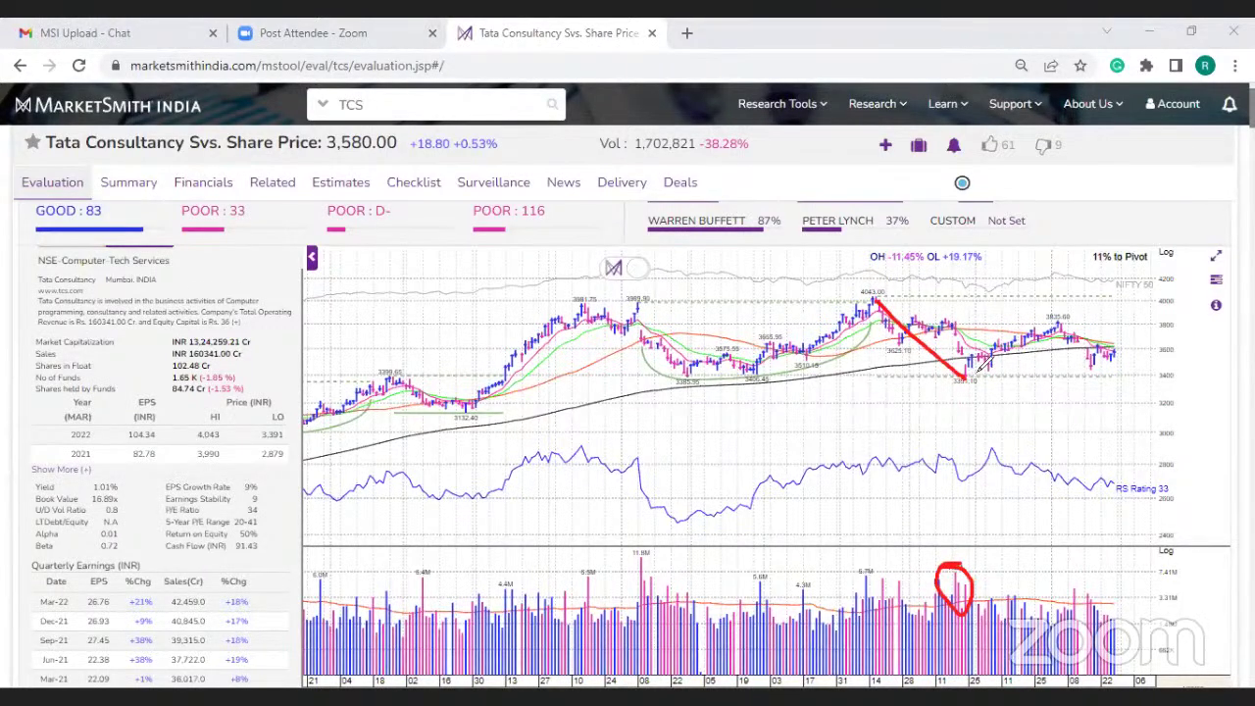
{"action": "left_click_drag", "start_coordinate": [968, 378], "coordinate": [1052, 331]}
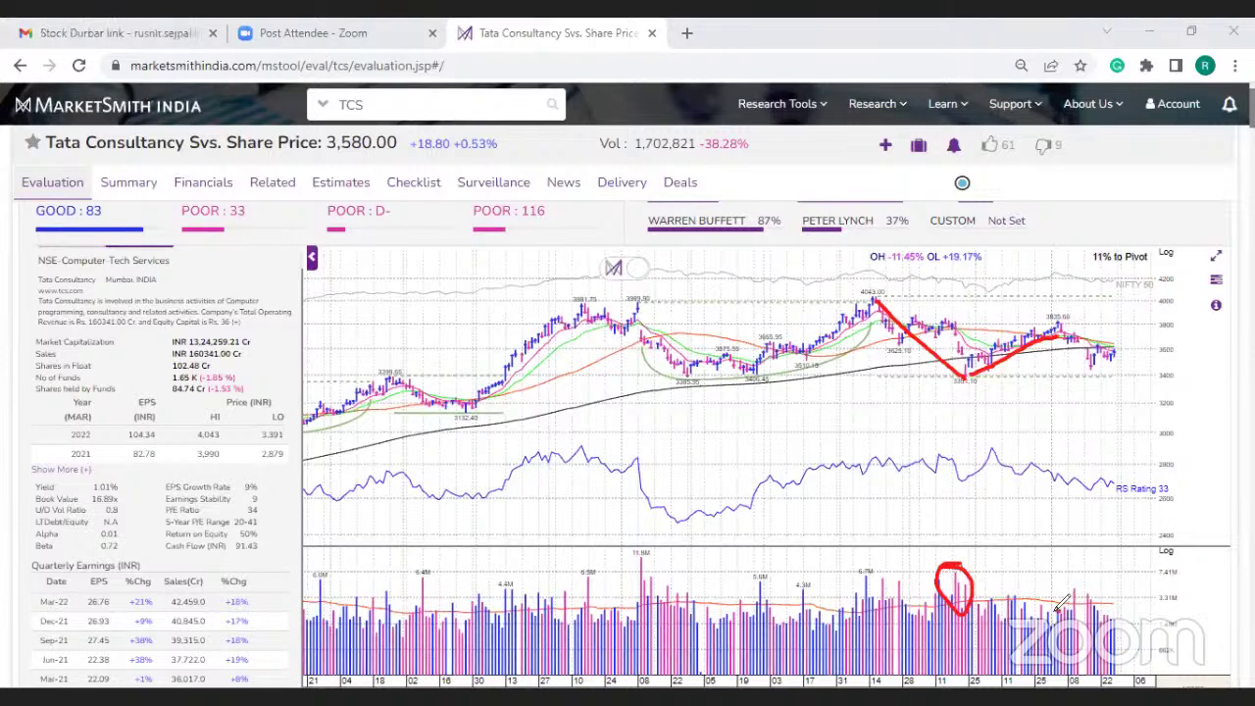
{"action": "mouse_move", "coordinate": [1061, 612]}
{"action": "left_mouse_down"}
{"action": "mouse_move", "coordinate": [1025, 614]}
{"action": "mouse_move", "coordinate": [1018, 632]}
{"action": "mouse_move", "coordinate": [1063, 640]}
{"action": "mouse_move", "coordinate": [1081, 628]}
{"action": "mouse_move", "coordinate": [1067, 600]}
{"action": "left_mouse_up"}
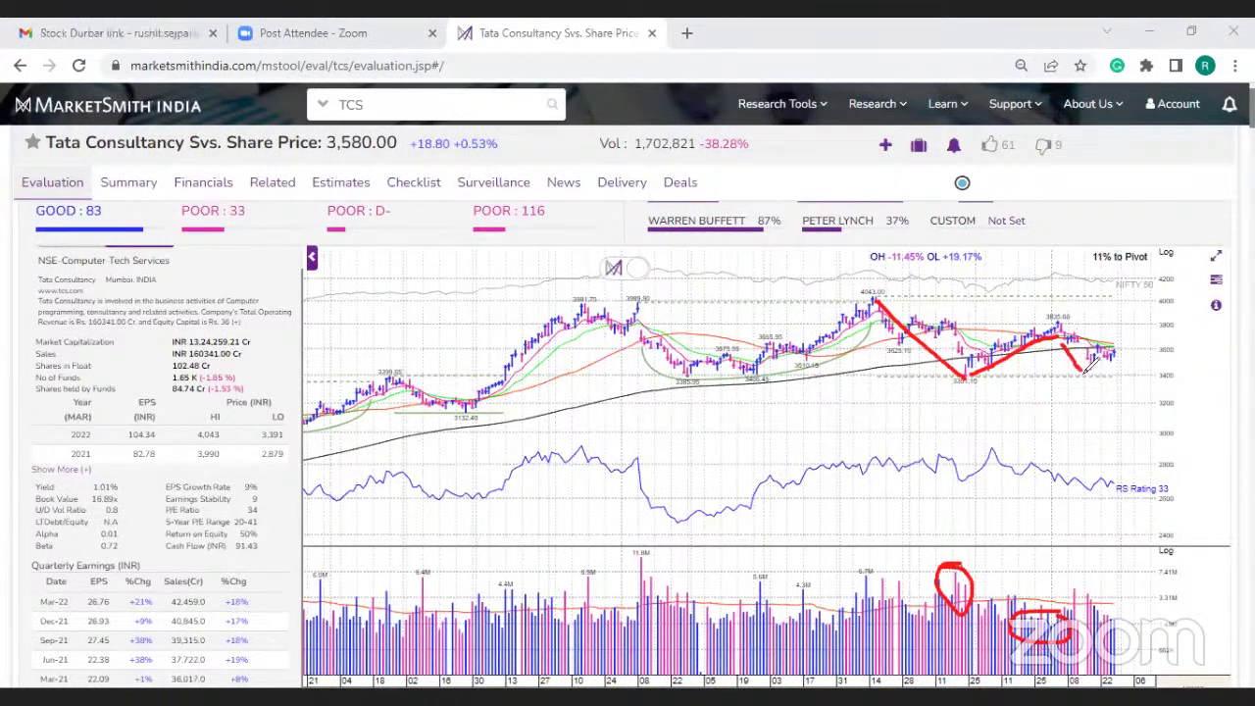
{"action": "left_click_drag", "start_coordinate": [1063, 344], "coordinate": [1090, 380]}
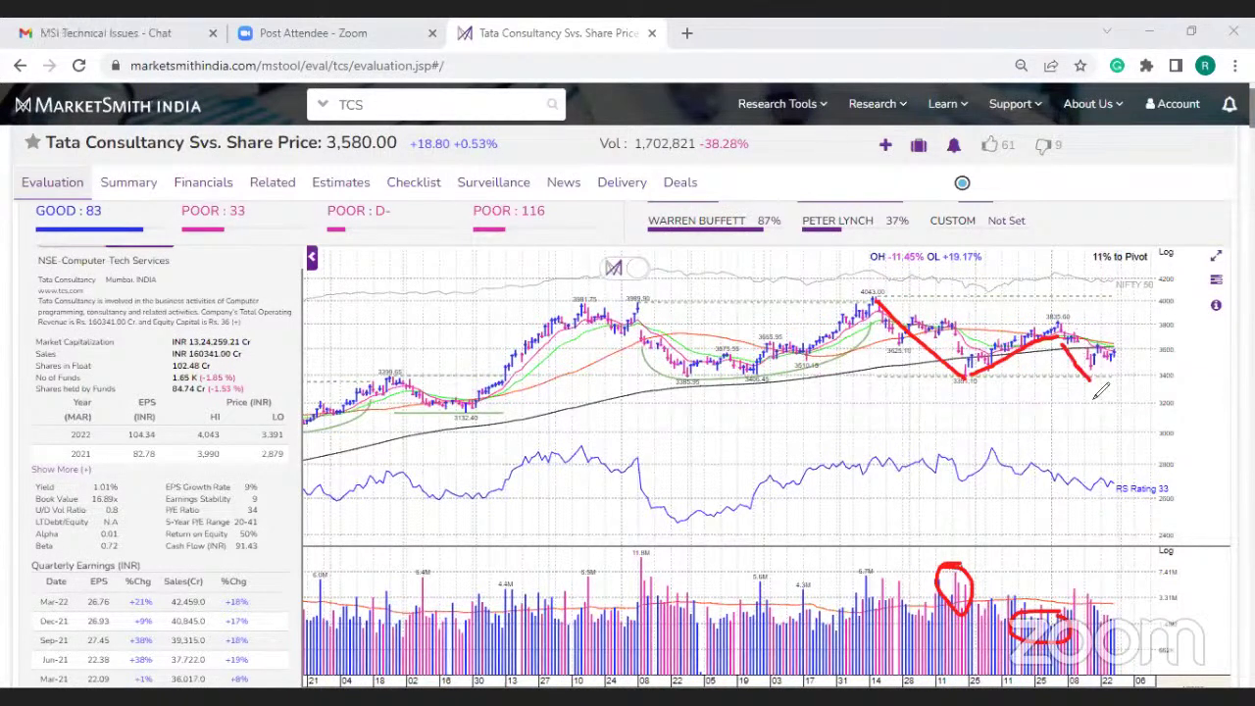
{"action": "mouse_move", "coordinate": [1085, 592]}
{"action": "left_mouse_down"}
{"action": "mouse_move", "coordinate": [1079, 614]}
{"action": "mouse_move", "coordinate": [1106, 586]}
{"action": "mouse_move", "coordinate": [1093, 579]}
{"action": "left_mouse_up"}
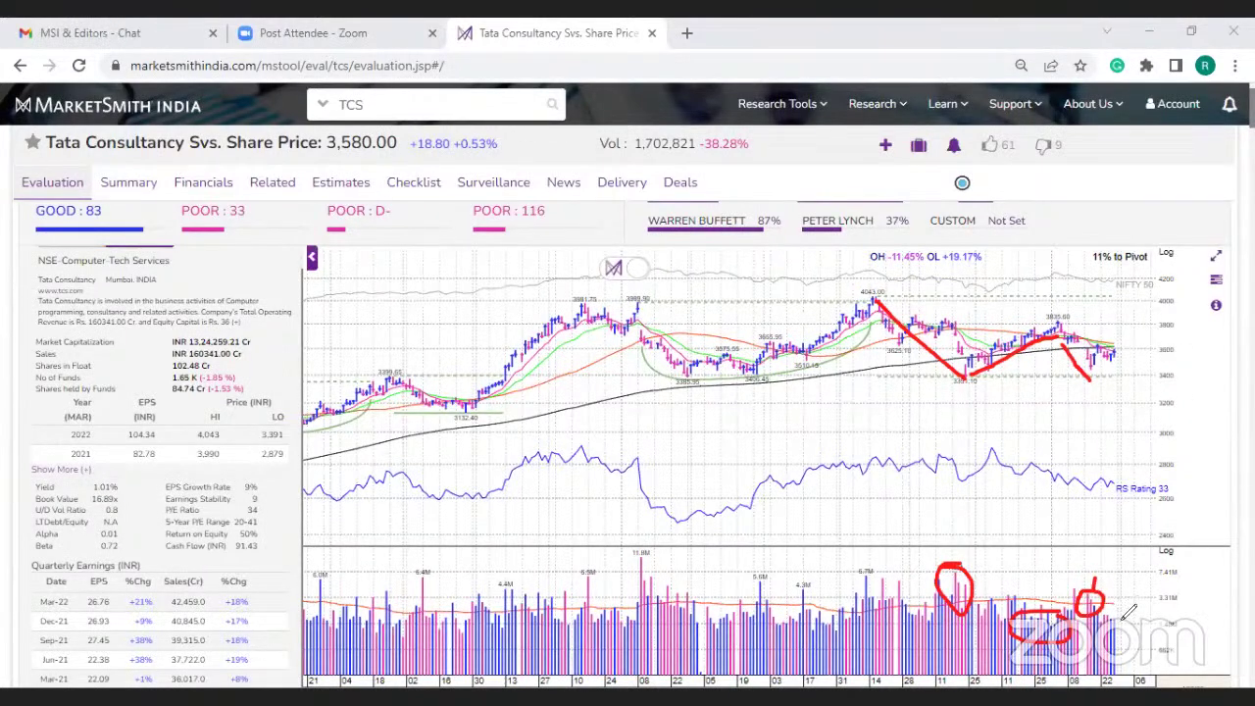
{"action": "mouse_move", "coordinate": [1130, 604]}
{"action": "left_mouse_down"}
{"action": "mouse_move", "coordinate": [1108, 618]}
{"action": "mouse_move", "coordinate": [1137, 628]}
{"action": "left_mouse_up"}
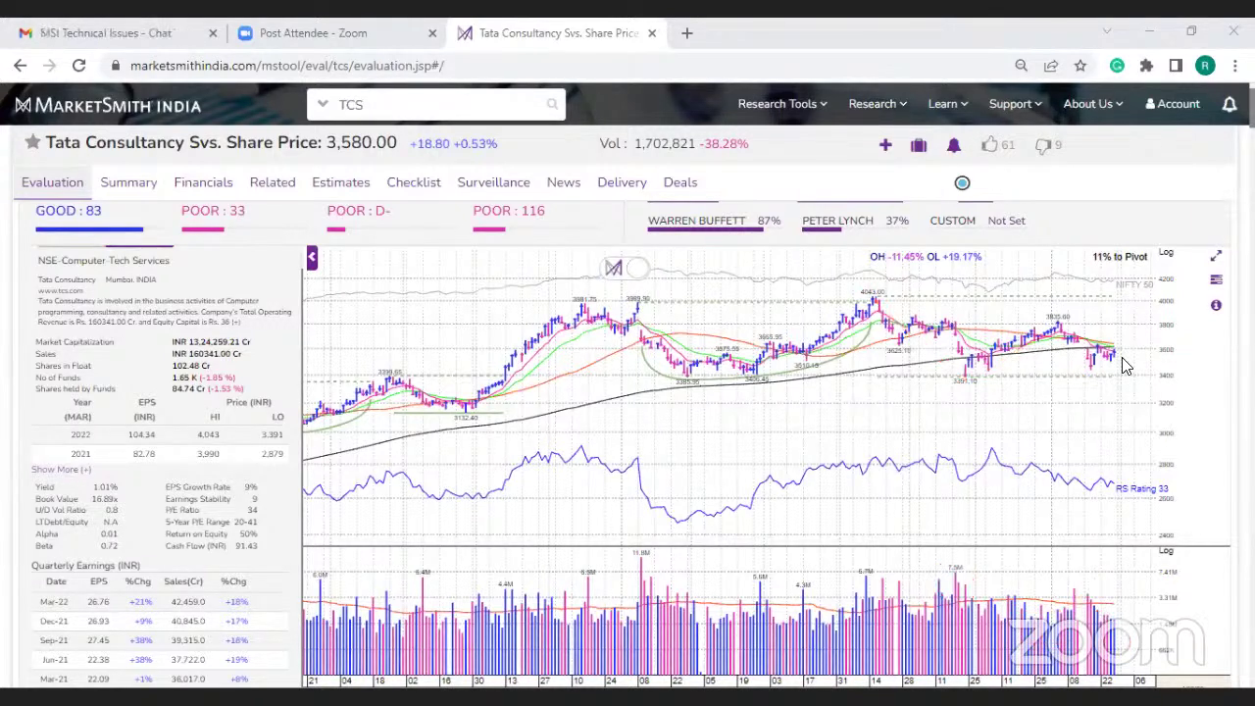
Handwrite a circled "20%" beside the numbers 1, 2 and 3 below the TCS price curve, with further marks around them
{"action": "mouse_move", "coordinate": [1065, 361]}
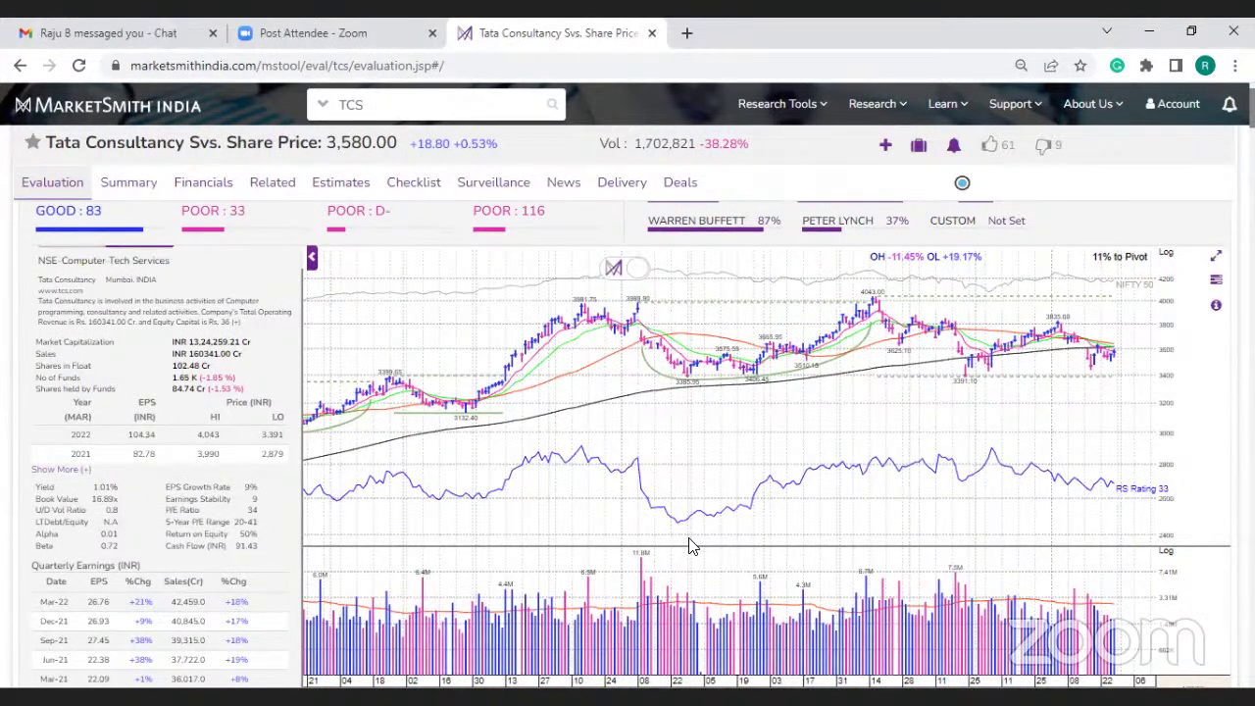
{"action": "mouse_move", "coordinate": [840, 428]}
{"action": "left_mouse_down"}
{"action": "mouse_move", "coordinate": [868, 452]}
{"action": "mouse_move", "coordinate": [887, 424]}
{"action": "mouse_move", "coordinate": [913, 448]}
{"action": "mouse_move", "coordinate": [917, 419]}
{"action": "mouse_move", "coordinate": [859, 397]}
{"action": "mouse_move", "coordinate": [940, 481]}
{"action": "mouse_move", "coordinate": [888, 395]}
{"action": "left_mouse_up"}
{"action": "left_click", "coordinate": [871, 424]}
{"action": "left_click", "coordinate": [920, 438]}
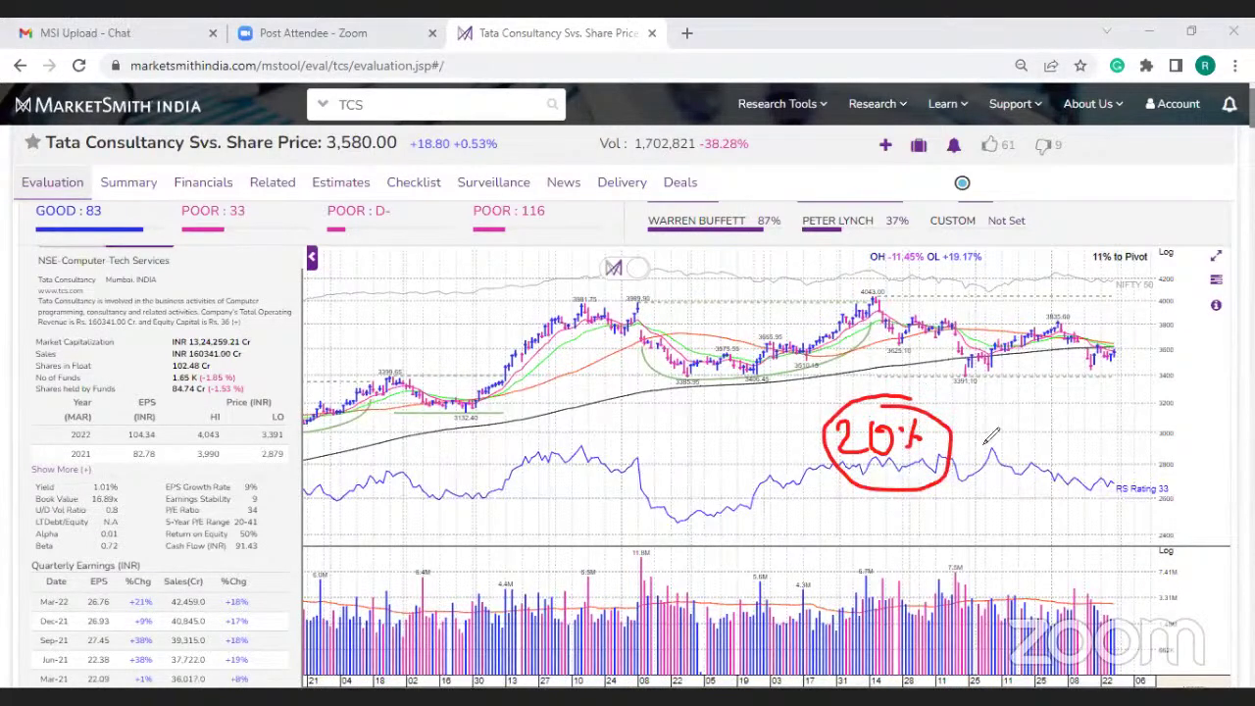
{"action": "mouse_move", "coordinate": [984, 418]}
{"action": "left_mouse_down"}
{"action": "mouse_move", "coordinate": [983, 448]}
{"action": "mouse_move", "coordinate": [1076, 452]}
{"action": "mouse_move", "coordinate": [1095, 433]}
{"action": "mouse_move", "coordinate": [1077, 459]}
{"action": "left_mouse_up"}
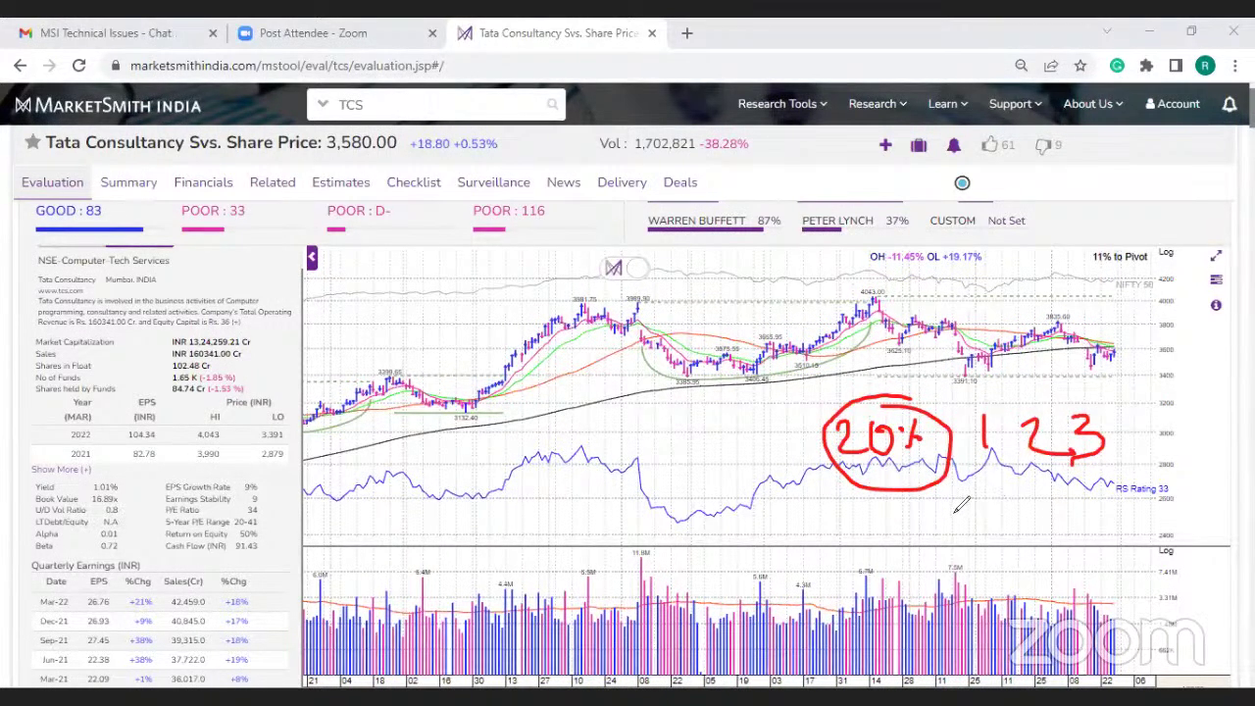
{"action": "left_click_drag", "start_coordinate": [947, 506], "coordinate": [947, 530]}
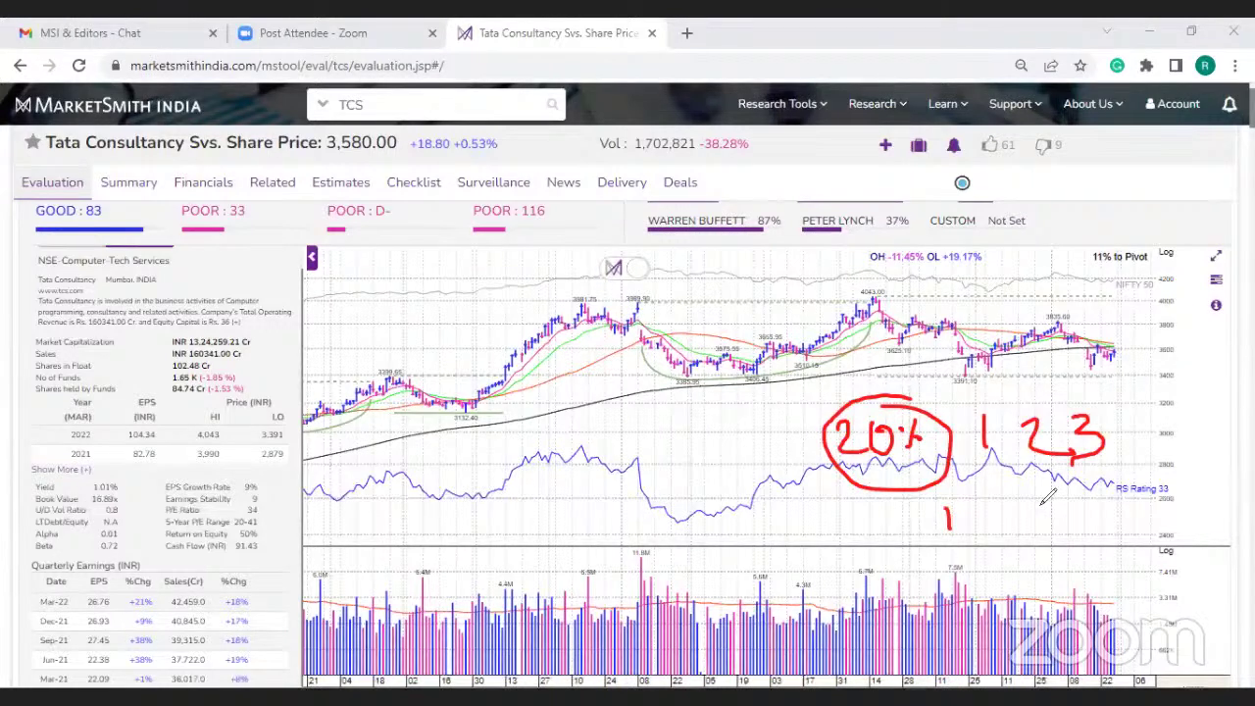
{"action": "mouse_move", "coordinate": [978, 506]}
{"action": "left_mouse_down"}
{"action": "mouse_move", "coordinate": [974, 531]}
{"action": "mouse_move", "coordinate": [994, 529]}
{"action": "mouse_move", "coordinate": [1005, 510]}
{"action": "mouse_move", "coordinate": [1022, 530]}
{"action": "mouse_move", "coordinate": [1052, 530]}
{"action": "mouse_move", "coordinate": [1076, 508]}
{"action": "mouse_move", "coordinate": [1065, 531]}
{"action": "left_mouse_up"}
{"action": "mouse_move", "coordinate": [1038, 294]}
{"action": "left_mouse_down"}
{"action": "mouse_move", "coordinate": [916, 355]}
{"action": "mouse_move", "coordinate": [952, 328]}
{"action": "left_mouse_up"}
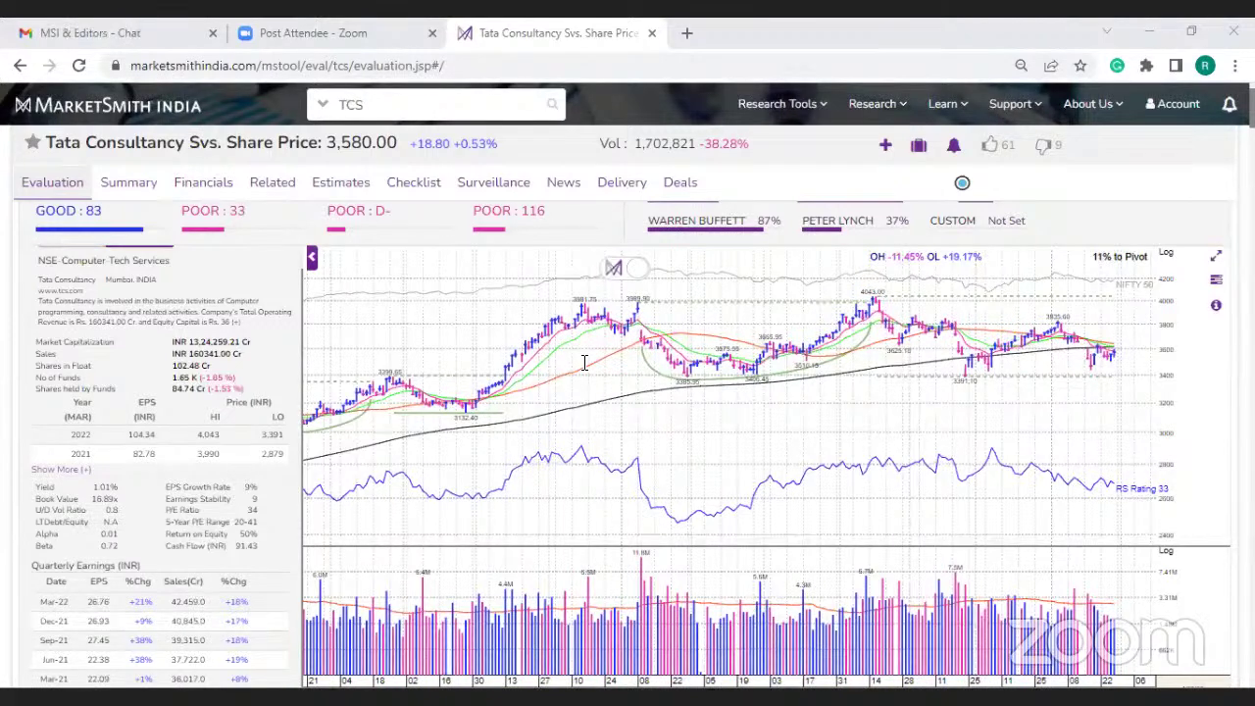
Search for "bepl" and open the Bhansali Engr. (BEPL) evaluation chart
{"action": "key", "text": "alt+Tab"}
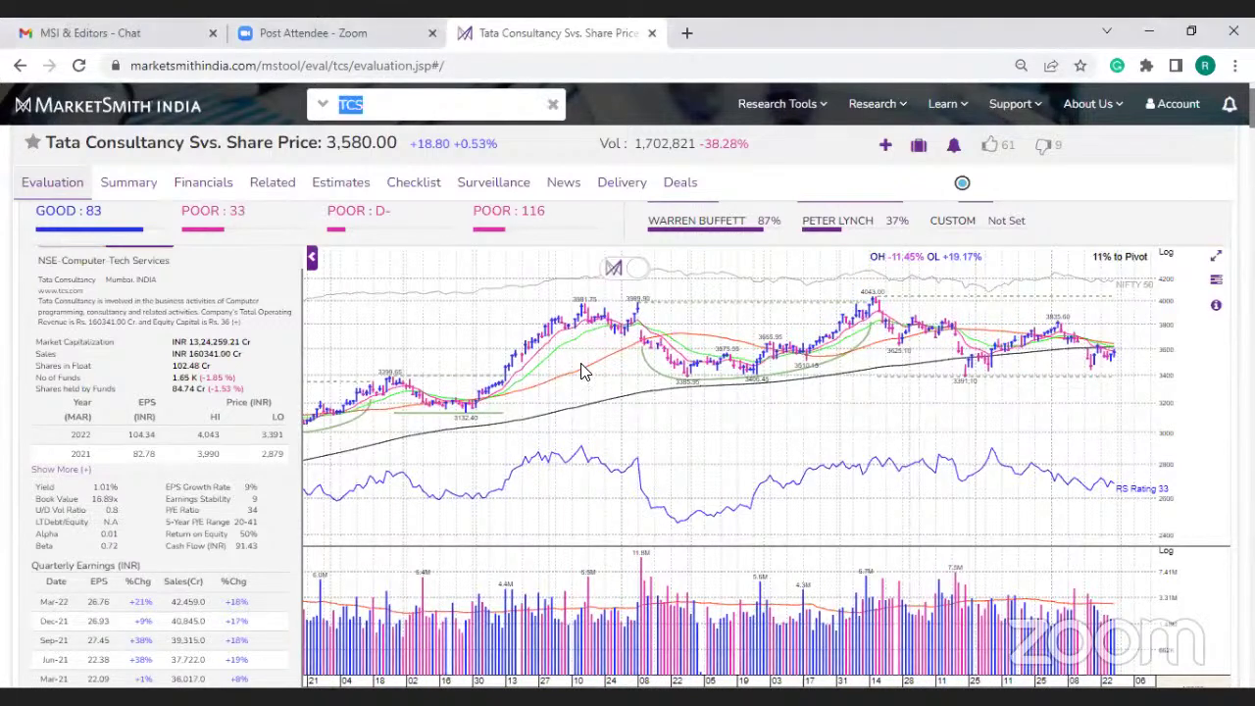
{"action": "type", "text": "bepl"}
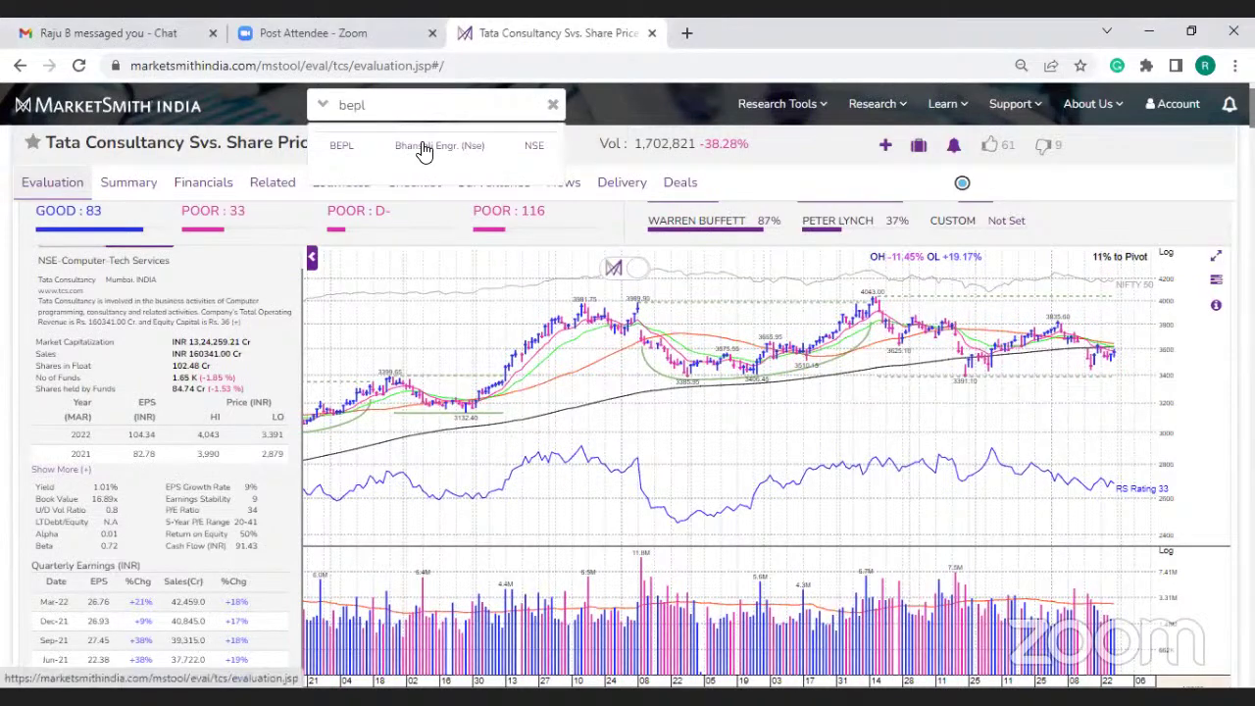
{"action": "left_click", "coordinate": [422, 147]}
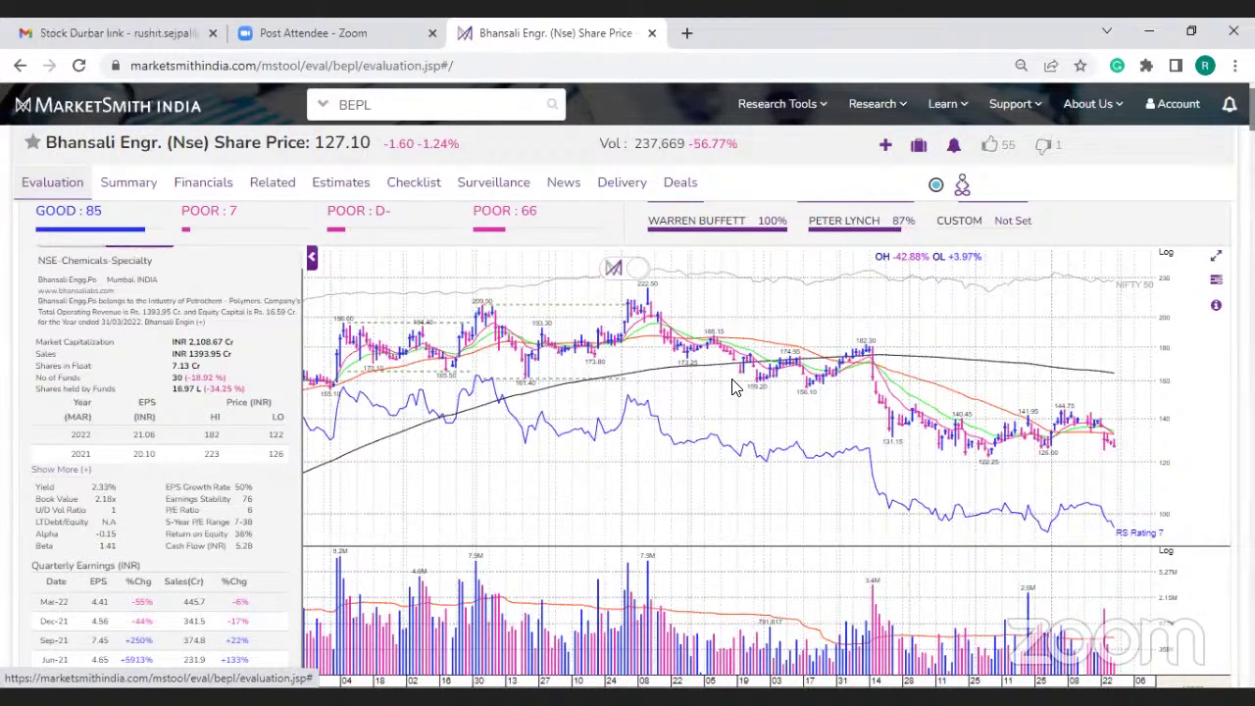
Examine Bhansali Engr.'s quarterly earnings, ratings and recent price and volume action, highlighting the percentage change in shares held by funds
{"action": "scroll", "coordinate": [397, 466], "scroll_direction": "down", "scroll_amount": 1}
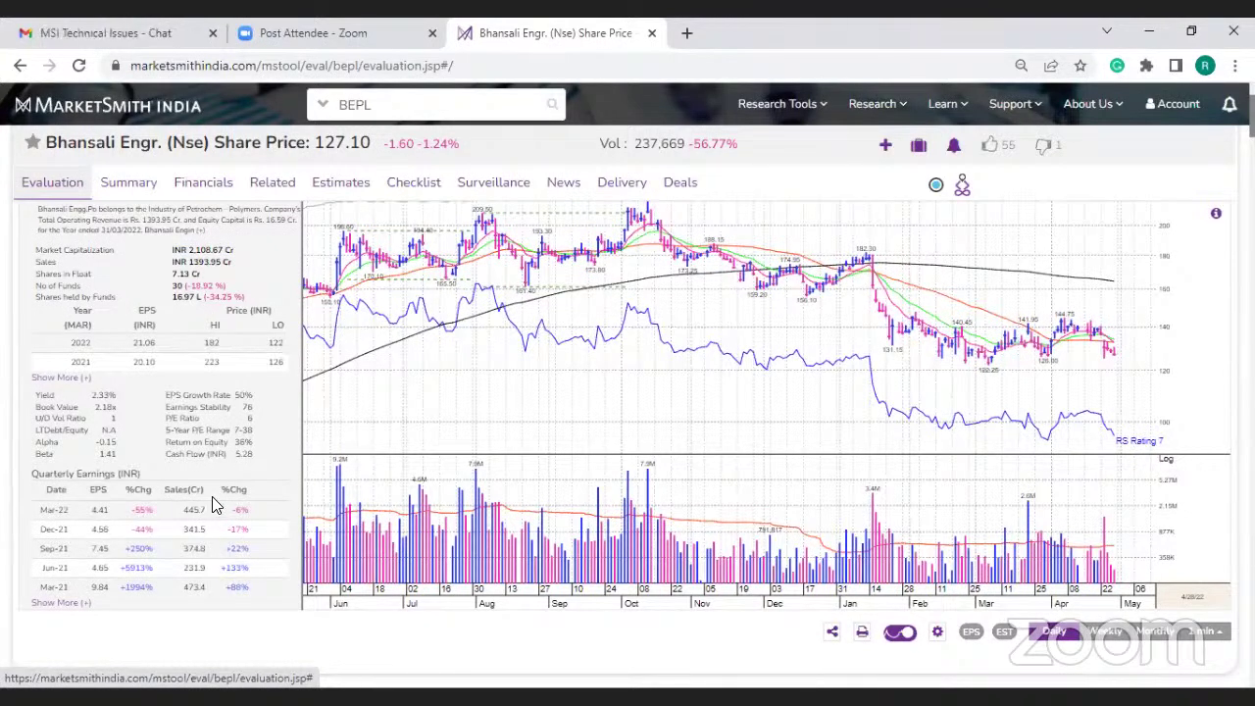
{"action": "scroll", "coordinate": [177, 334], "scroll_direction": "up", "scroll_amount": 1}
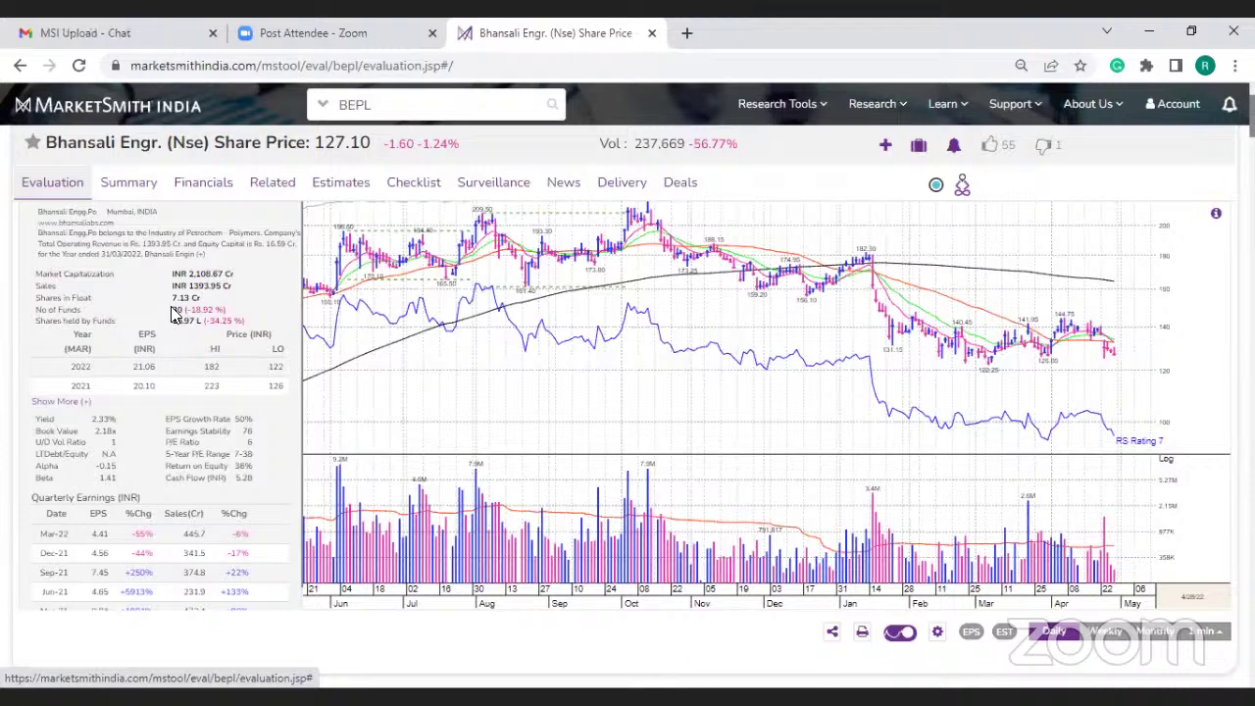
{"action": "left_click_drag", "start_coordinate": [173, 310], "coordinate": [251, 322]}
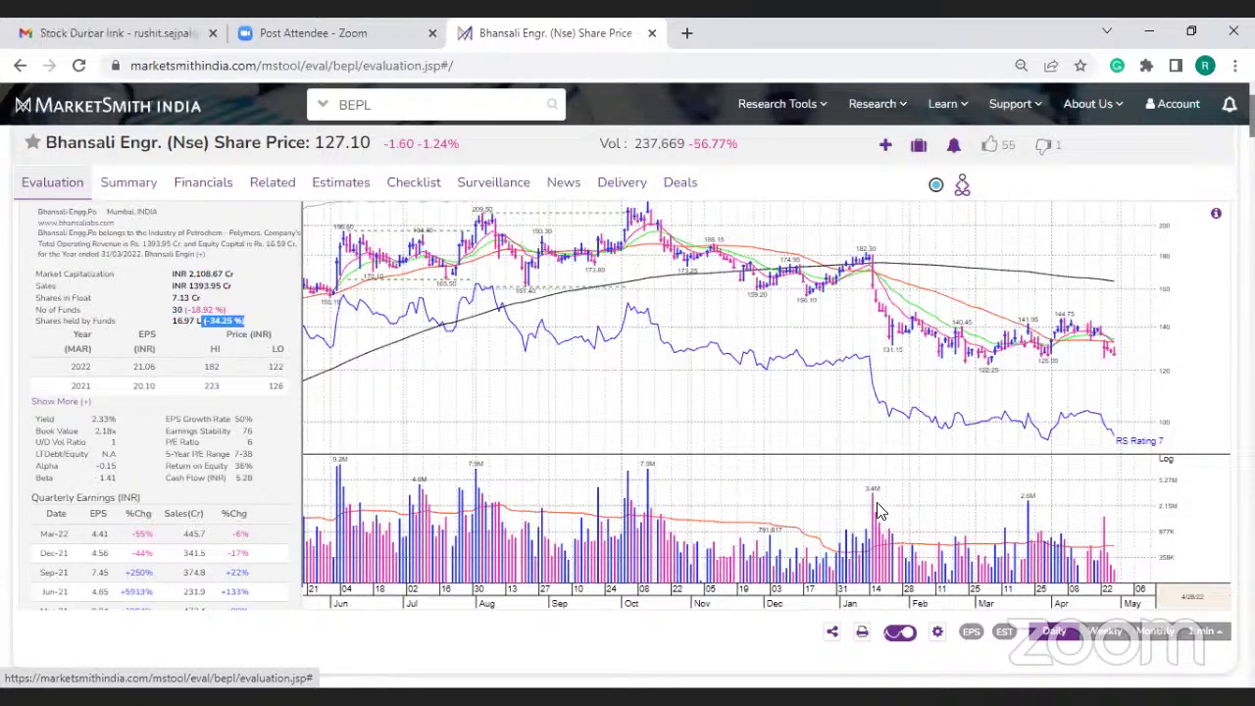
{"action": "mouse_move", "coordinate": [867, 511]}
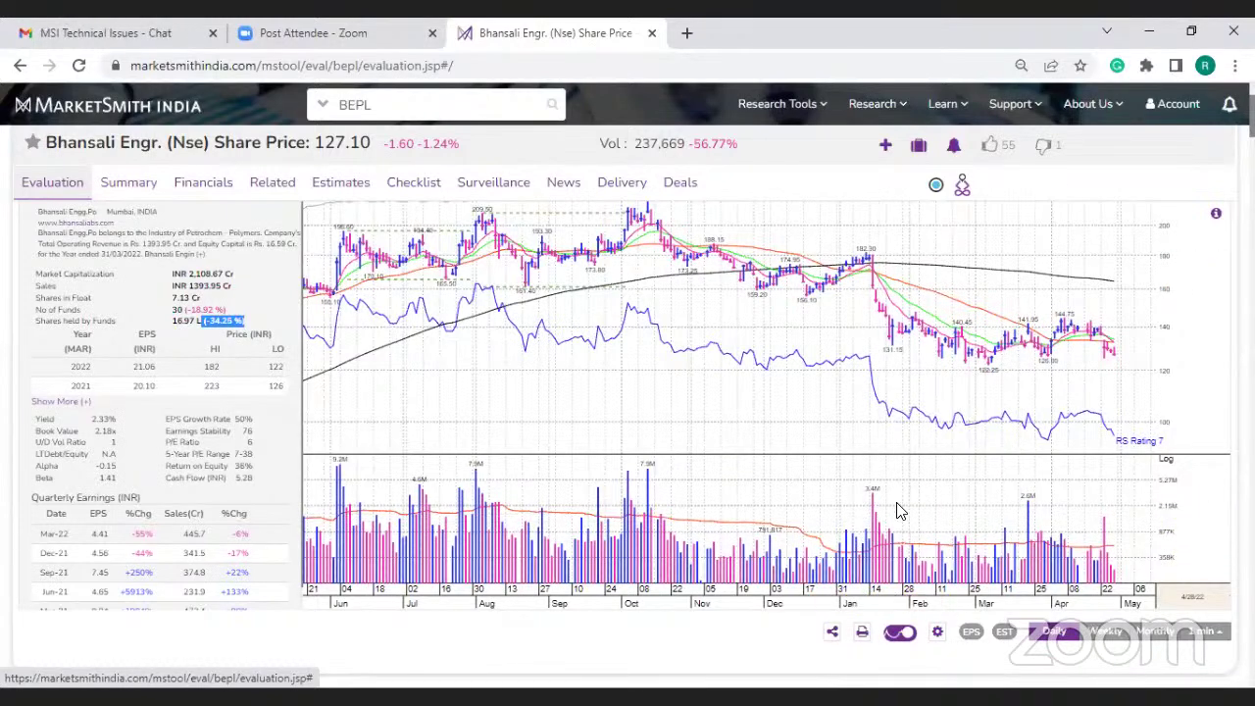
{"action": "scroll", "coordinate": [860, 479], "scroll_direction": "up", "scroll_amount": 2}
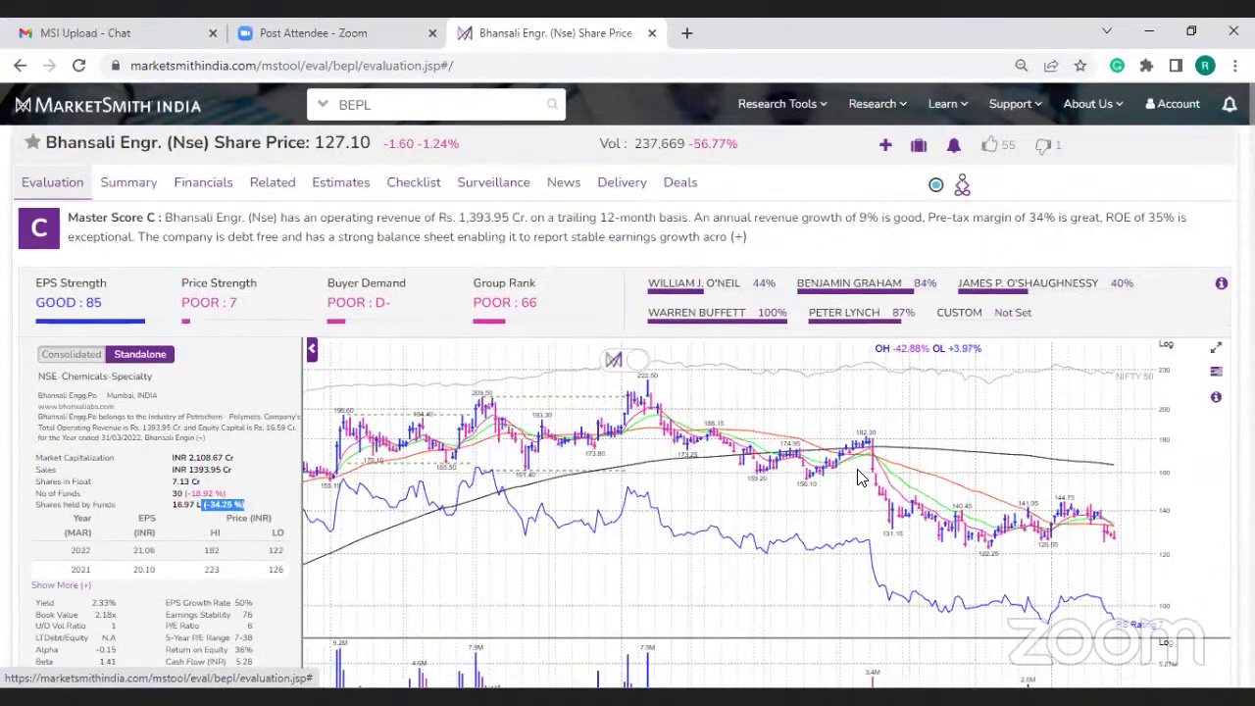
{"action": "scroll", "coordinate": [860, 478], "scroll_direction": "down", "scroll_amount": 1}
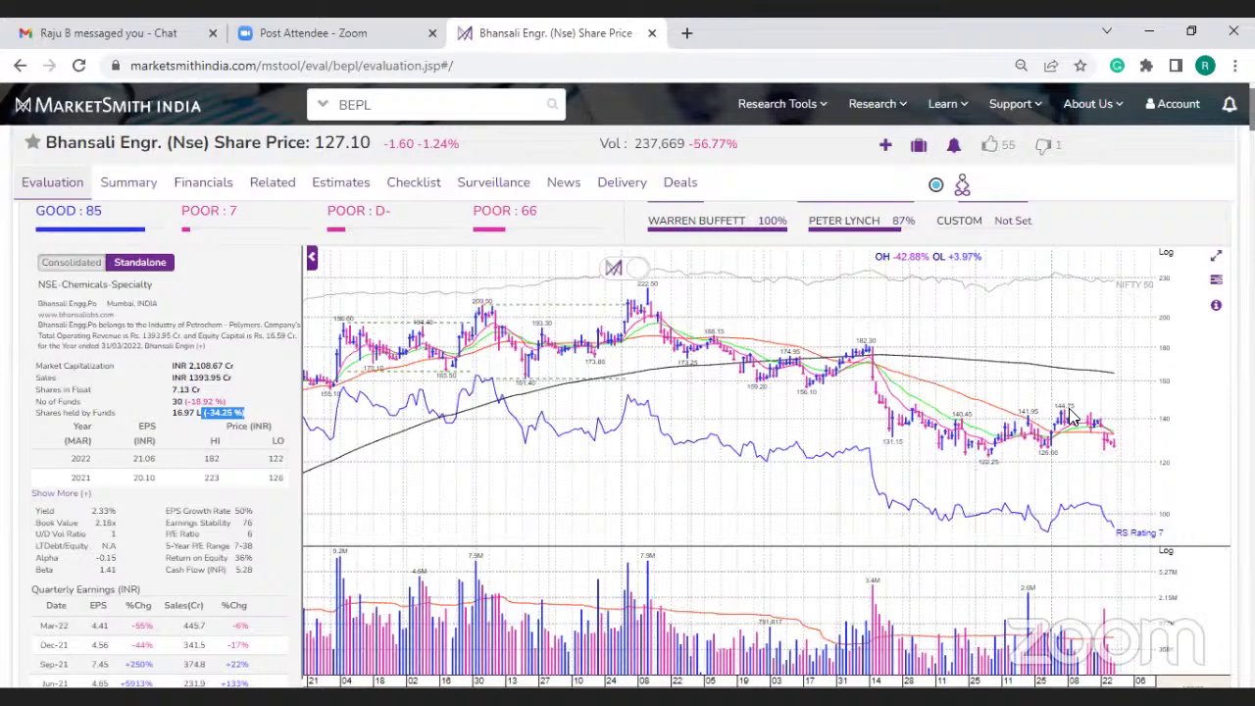
{"action": "mouse_move", "coordinate": [1128, 431]}
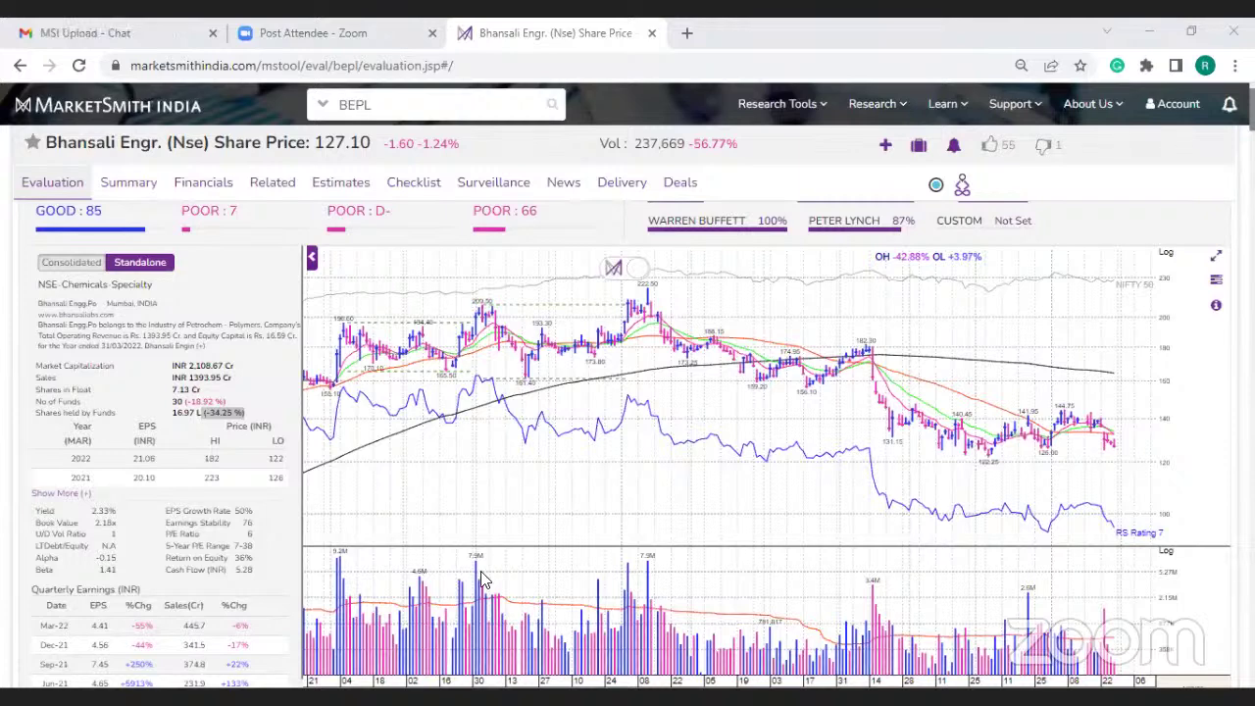
Replace the current symbol with a search for "noc" and open the Nocil (NOCIL) evaluation chart
{"action": "left_click", "coordinate": [345, 115]}
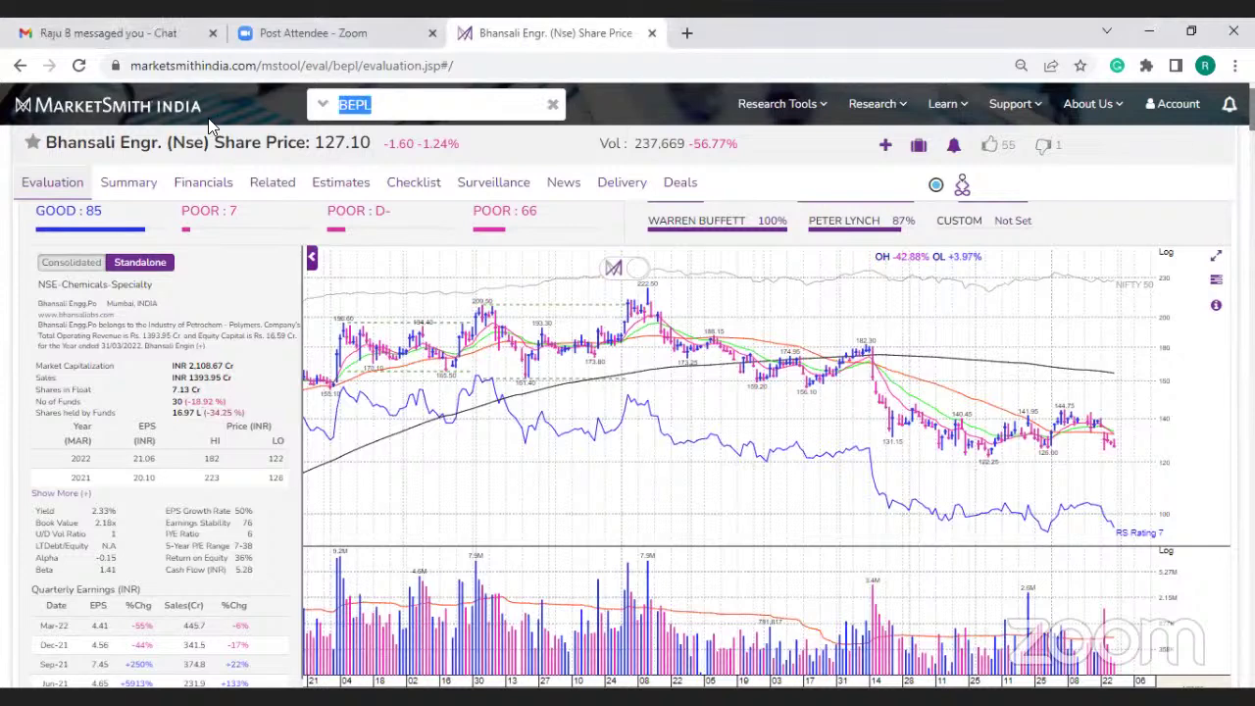
{"action": "type", "text": "nocl"}
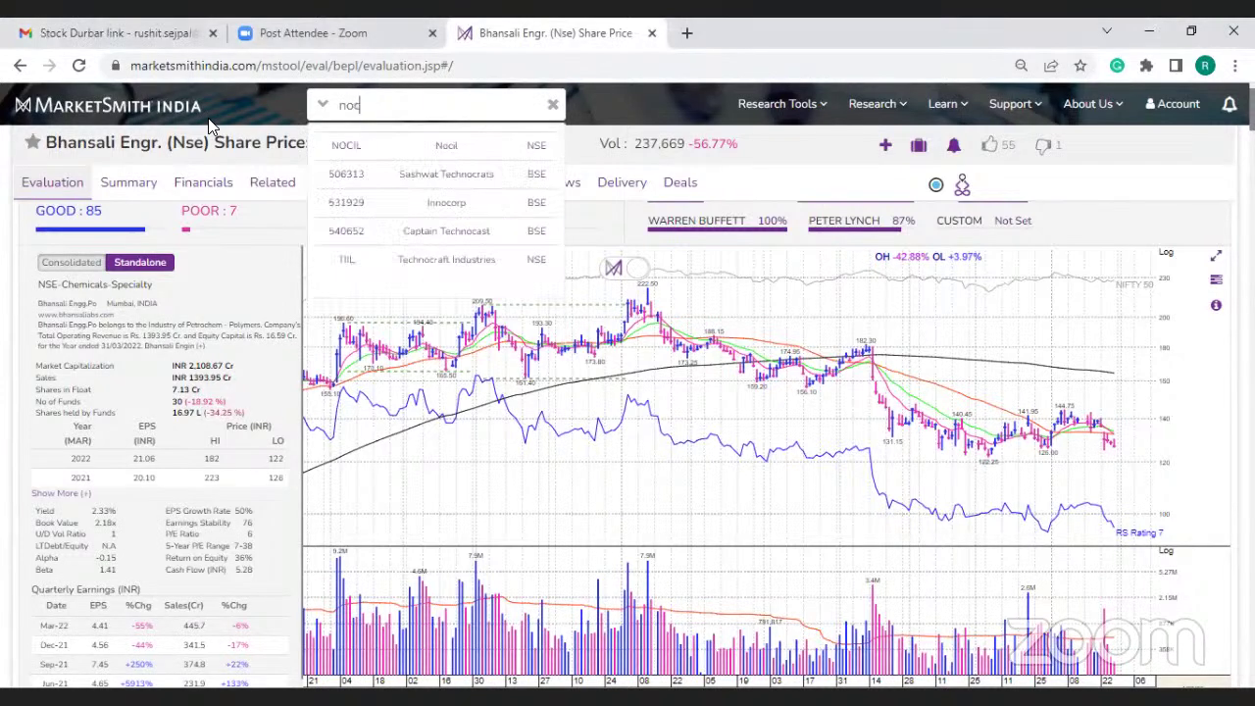
{"action": "left_click", "coordinate": [358, 146]}
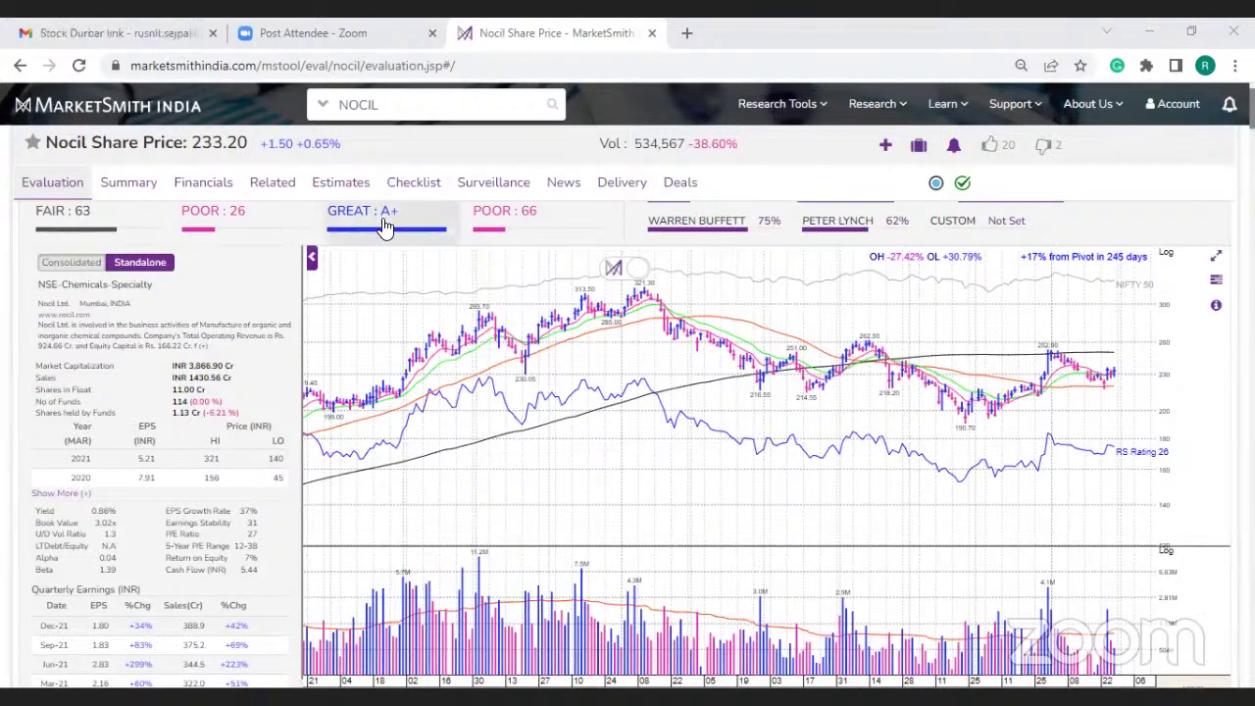
Clear the NOCIL symbol, search for "gnf" and reopen the Guj.Narmada Vly.Fcm. (GNFC) evaluation chart
{"action": "left_click", "coordinate": [407, 104]}
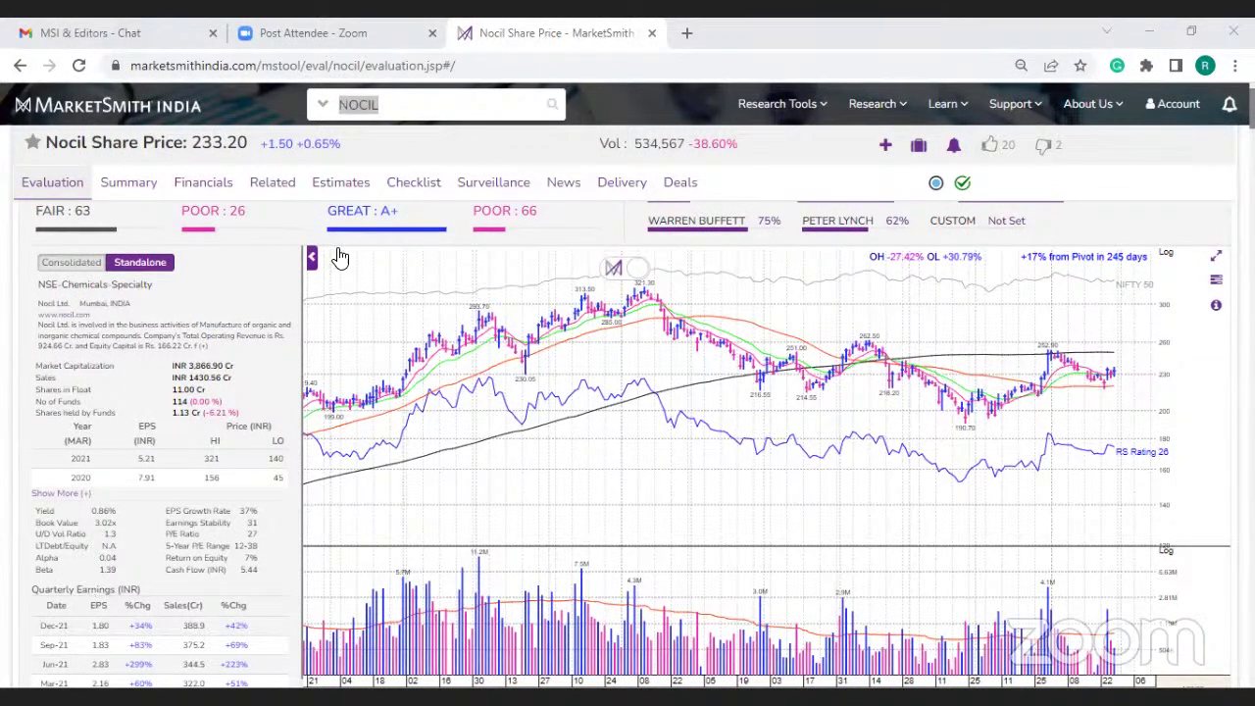
{"action": "left_click", "coordinate": [382, 118]}
{"action": "key", "text": "BackSpace"}
{"action": "key", "text": "BackSpace"}
{"action": "key", "text": "BackSpace"}
{"action": "key", "text": "BackSpace"}
{"action": "key", "text": "BackSpace"}
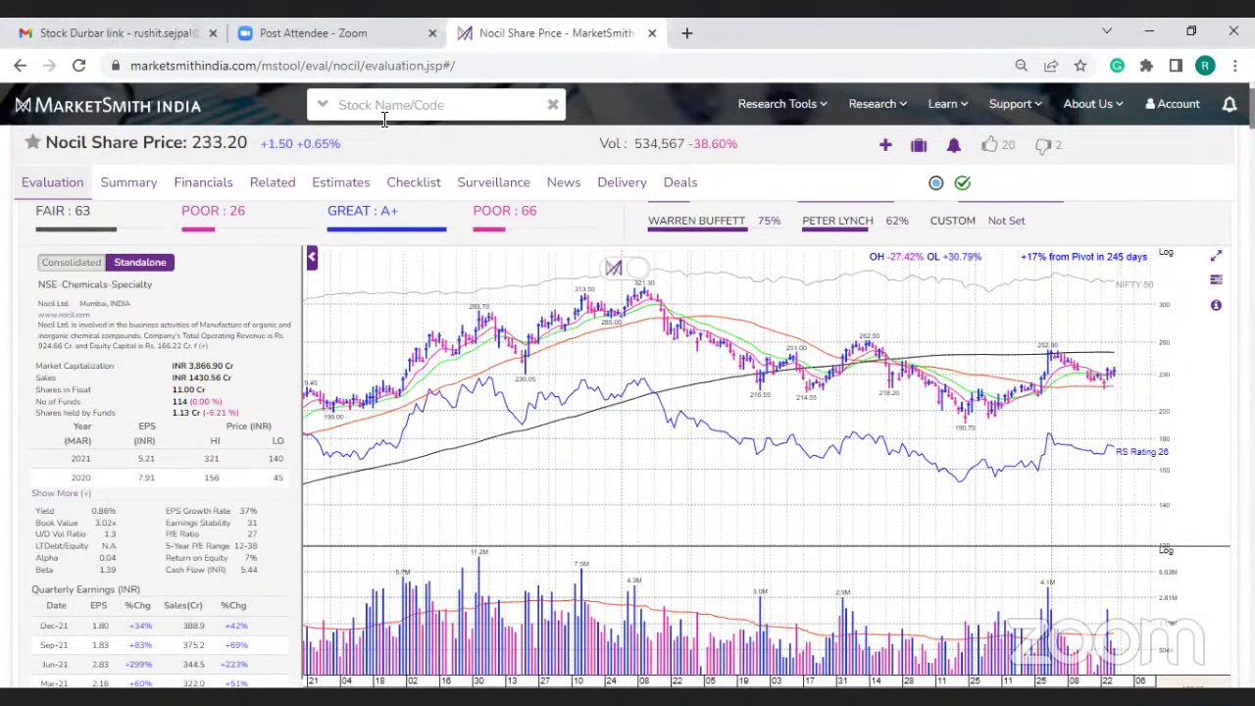
{"action": "type", "text": "gnf"}
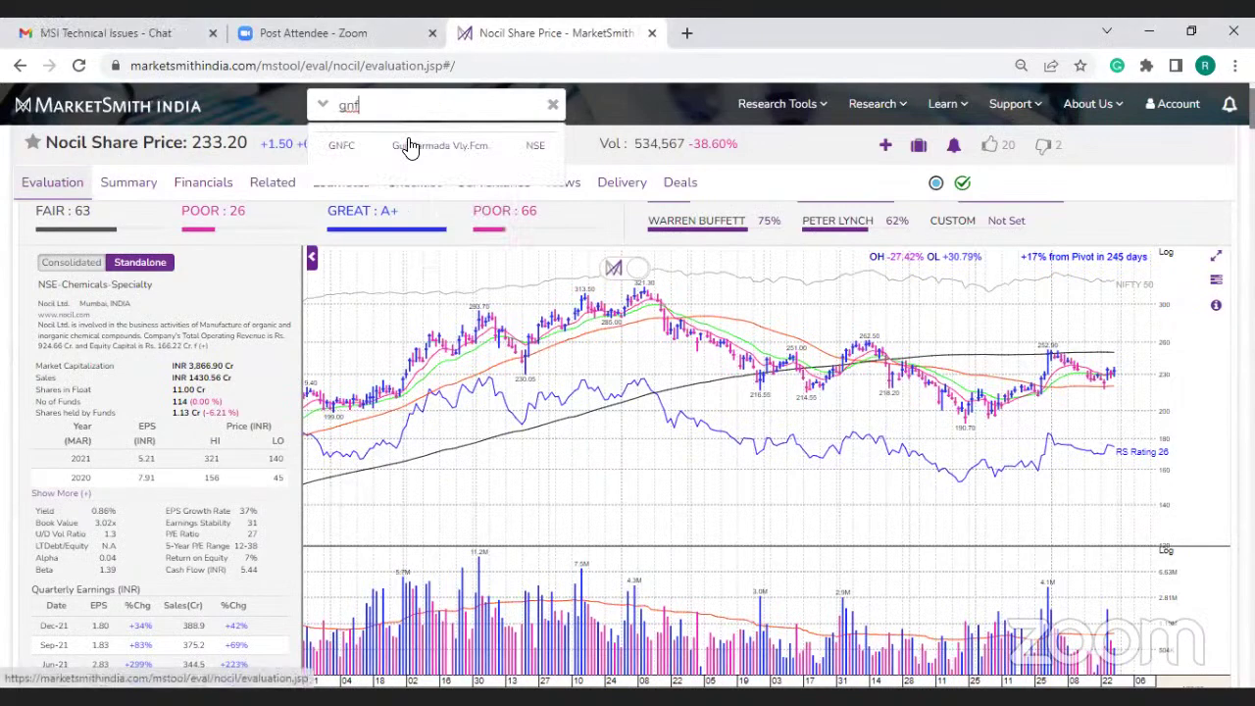
{"action": "left_click", "coordinate": [410, 145]}
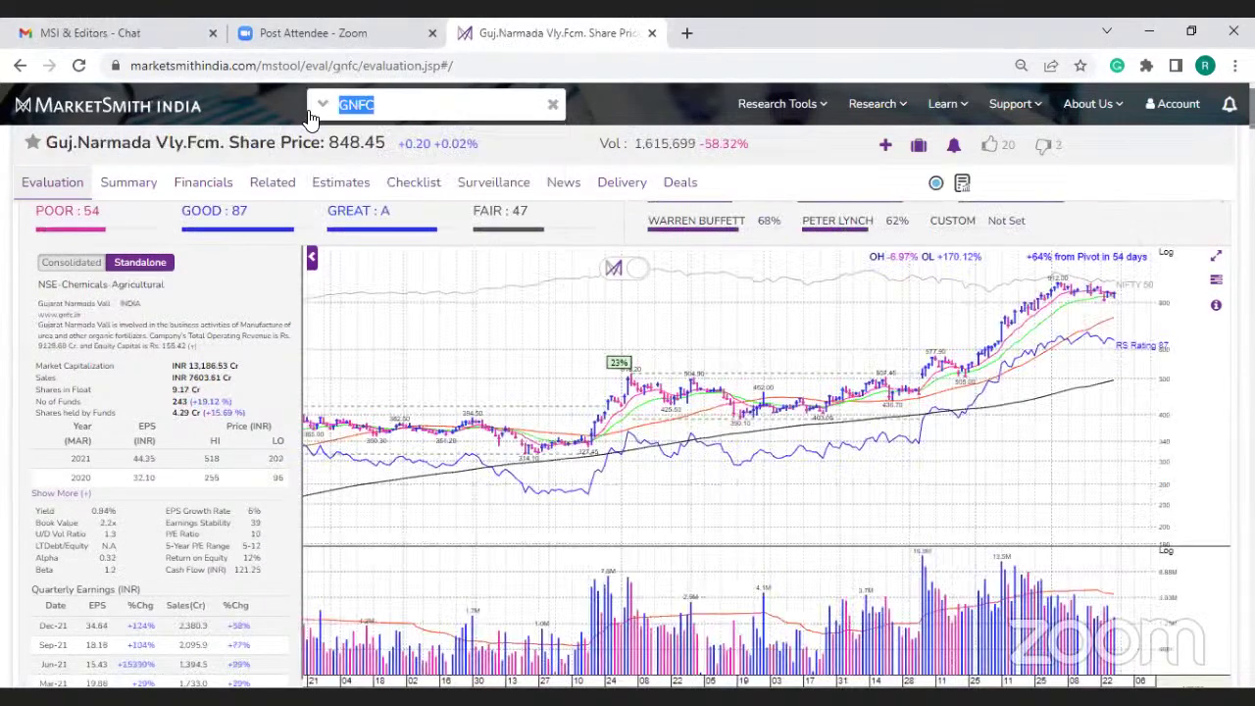
Search for "gna" and open the Gna Axles (GNA) evaluation chart
{"action": "type", "text": "gna"}
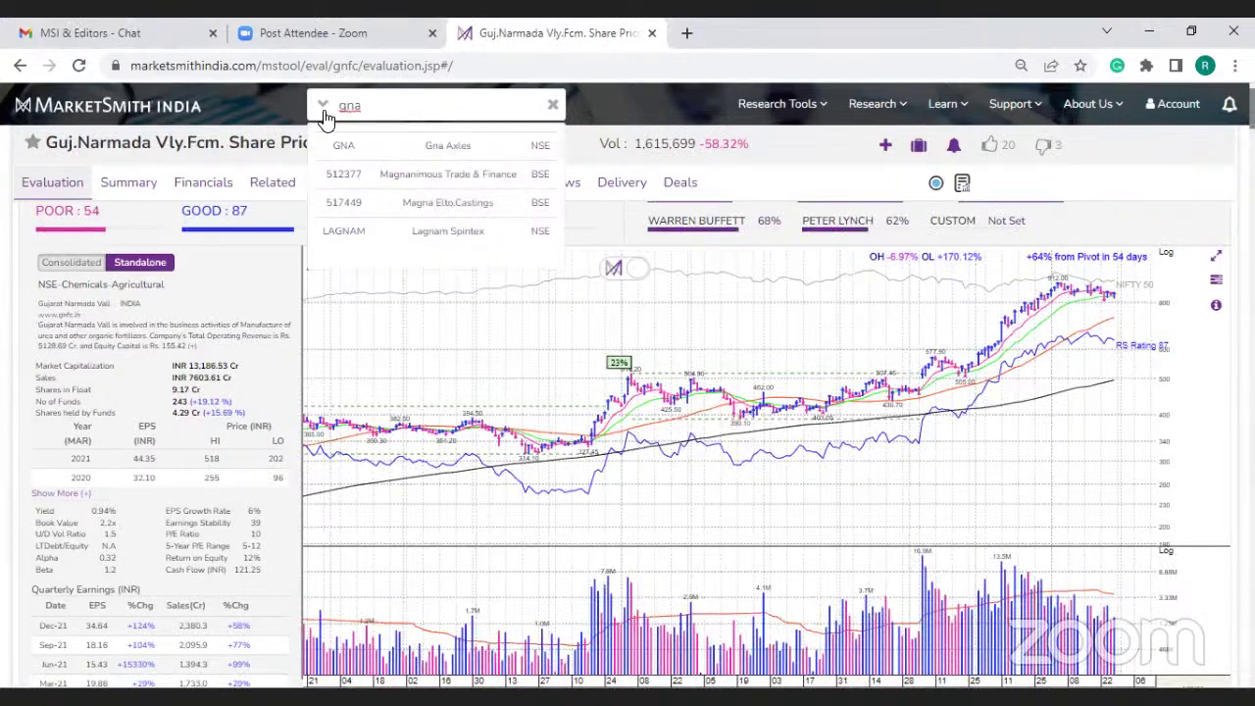
{"action": "left_click", "coordinate": [435, 155]}
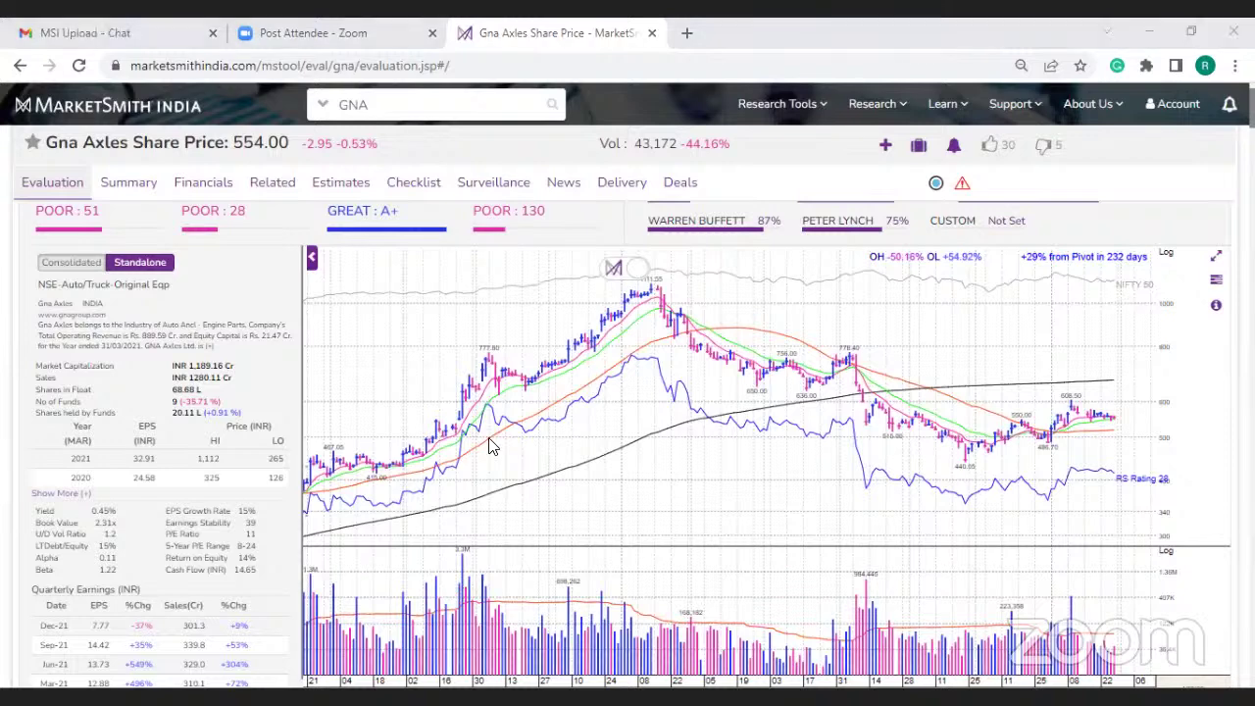
Search for "triven" and open the Triveni Engr.& Inds. (TRIVENI) evaluation chart
{"action": "left_click", "coordinate": [402, 106]}
{"action": "type", "text": "tr"}
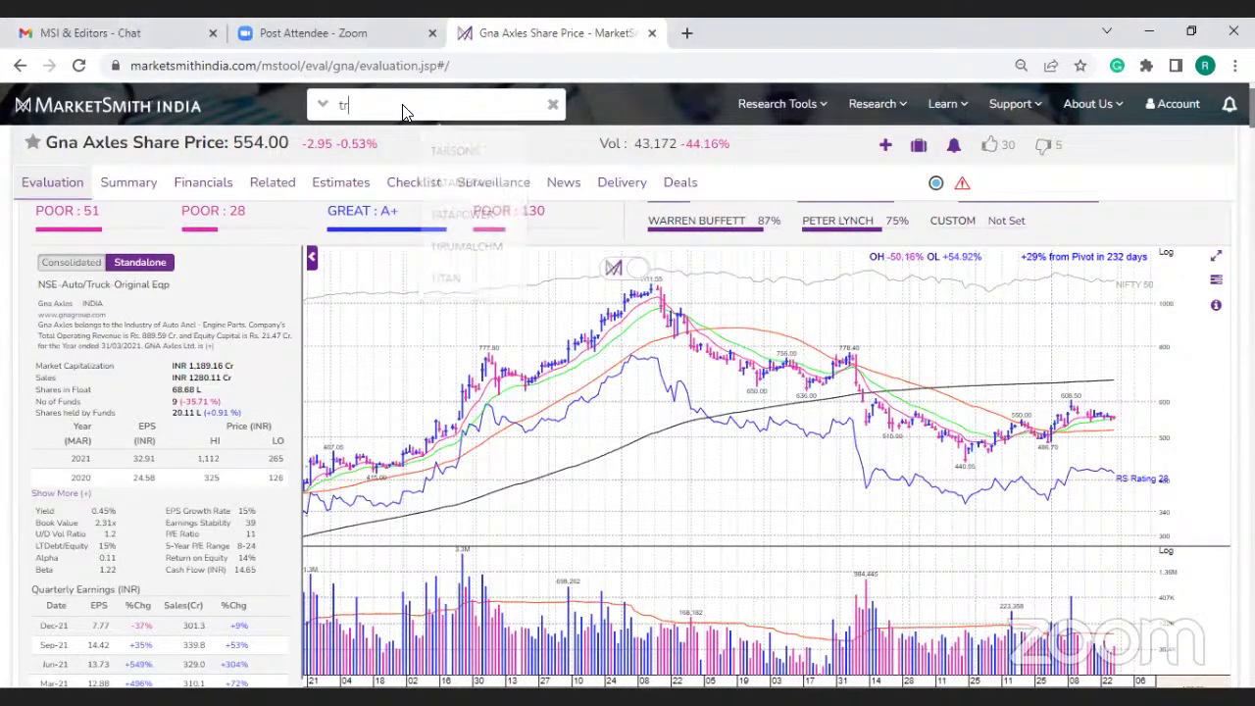
{"action": "type", "text": "iven"}
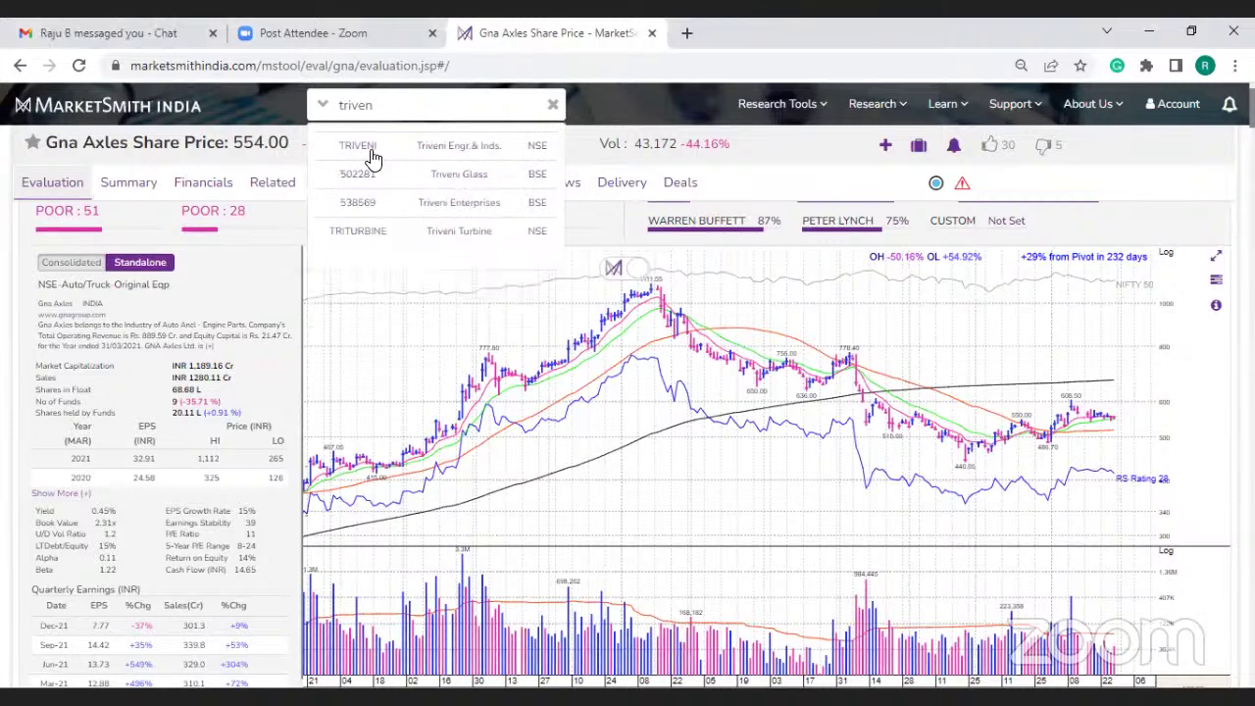
{"action": "left_click", "coordinate": [367, 149]}
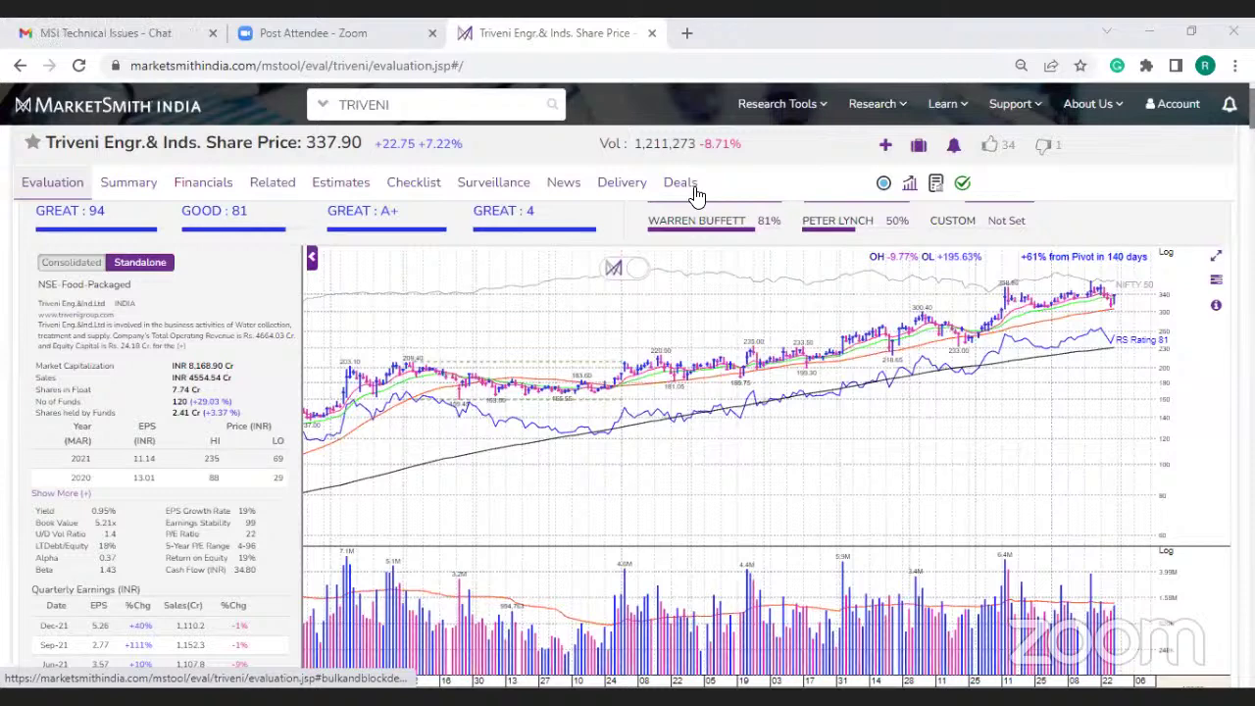
Search for "voltas" and open the Voltas (VOLTAS) evaluation chart
{"action": "left_click", "coordinate": [400, 111]}
{"action": "type", "text": "volta"}
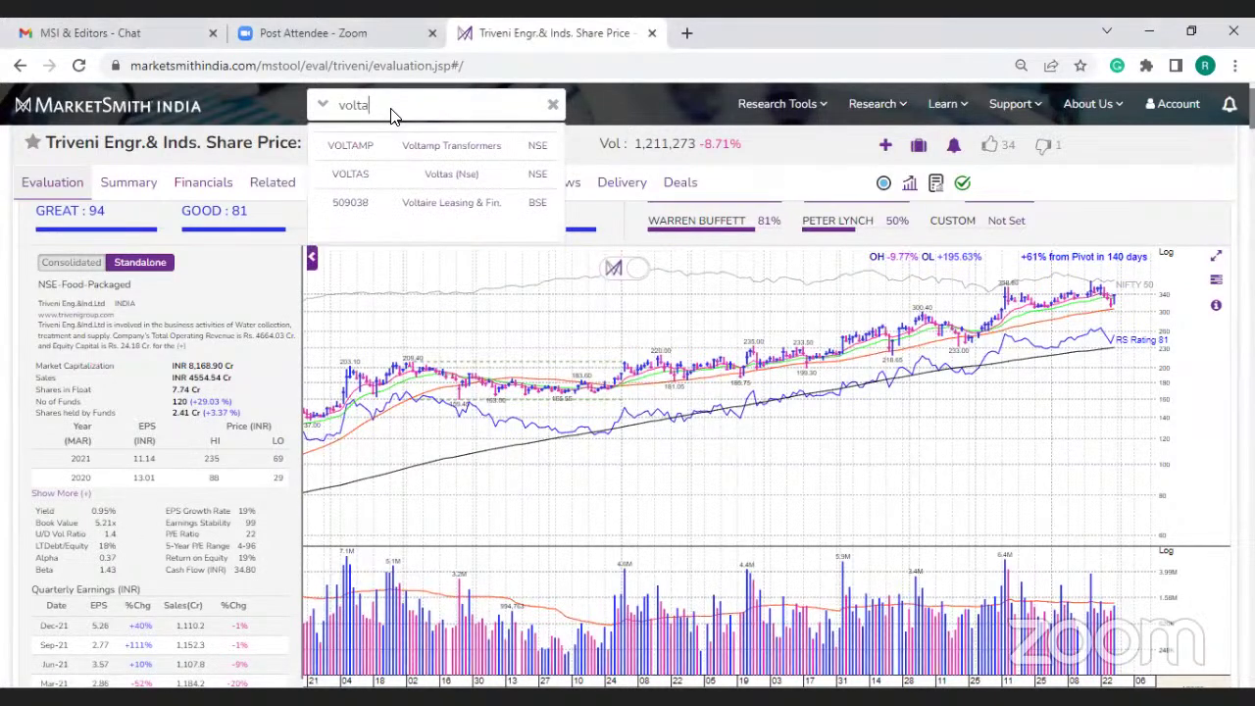
{"action": "type", "text": "s"}
{"action": "left_click", "coordinate": [449, 147]}
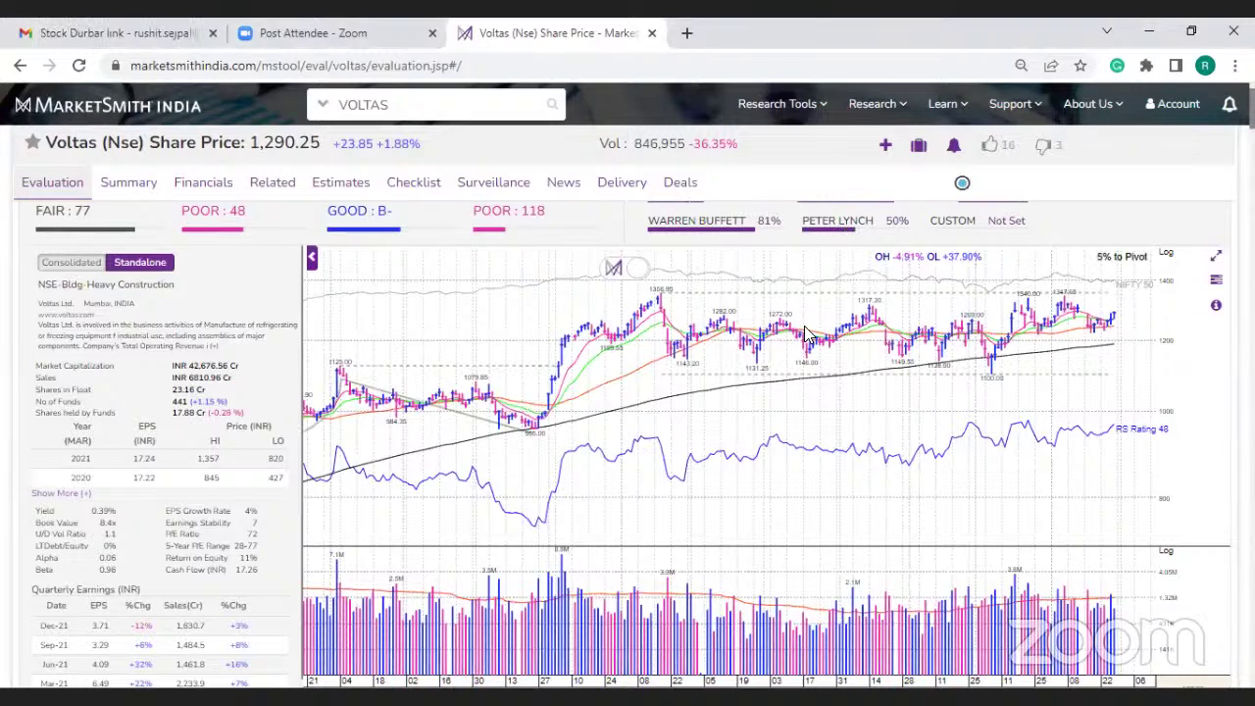
Examine Voltas's base and pivot, moving averages and RS line, its strength and demand ratings, volume and quarterly earnings
{"action": "mouse_move", "coordinate": [807, 334]}
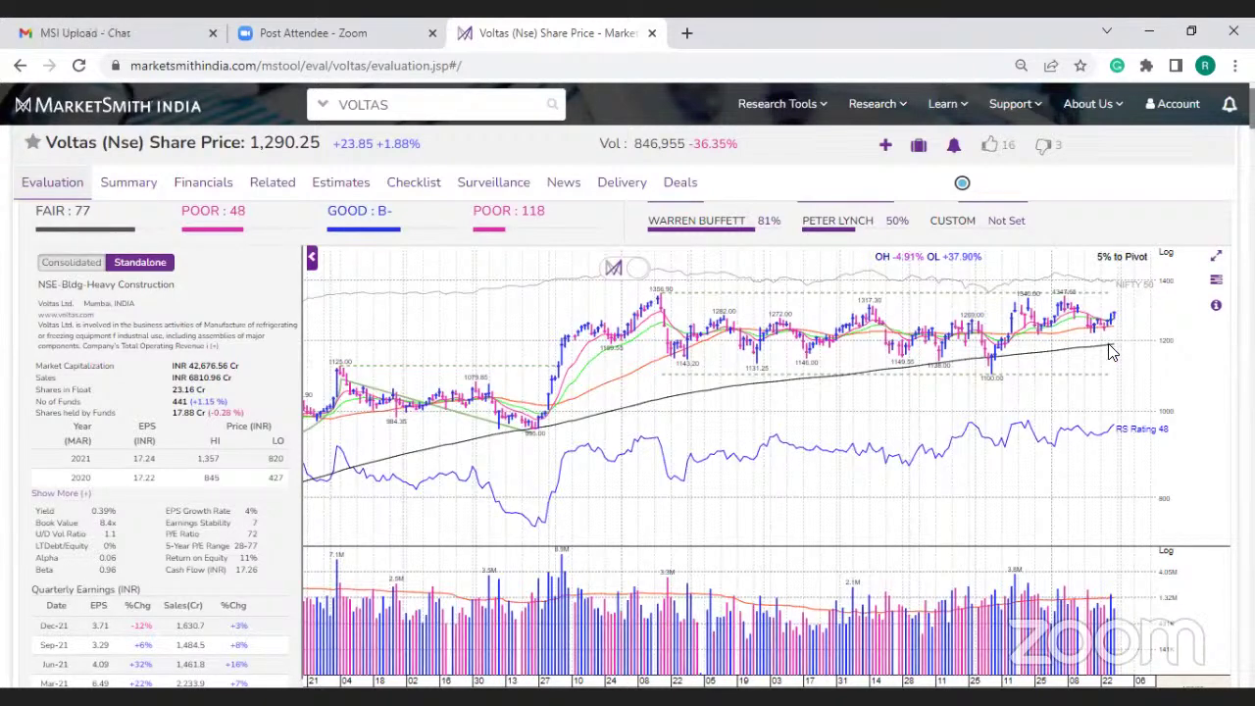
{"action": "scroll", "coordinate": [1109, 351], "scroll_direction": "up", "scroll_amount": 1}
{"action": "scroll", "coordinate": [1109, 351], "scroll_direction": "up", "scroll_amount": 1}
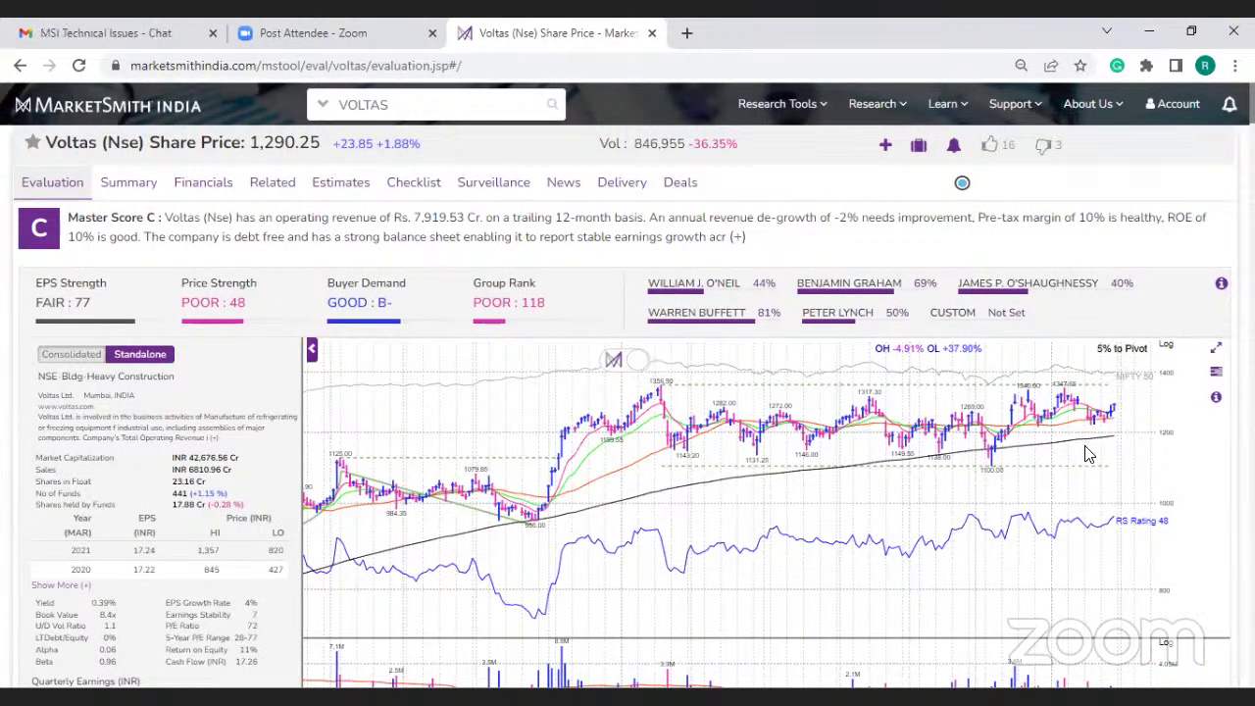
{"action": "scroll", "coordinate": [1087, 454], "scroll_direction": "down", "scroll_amount": 1}
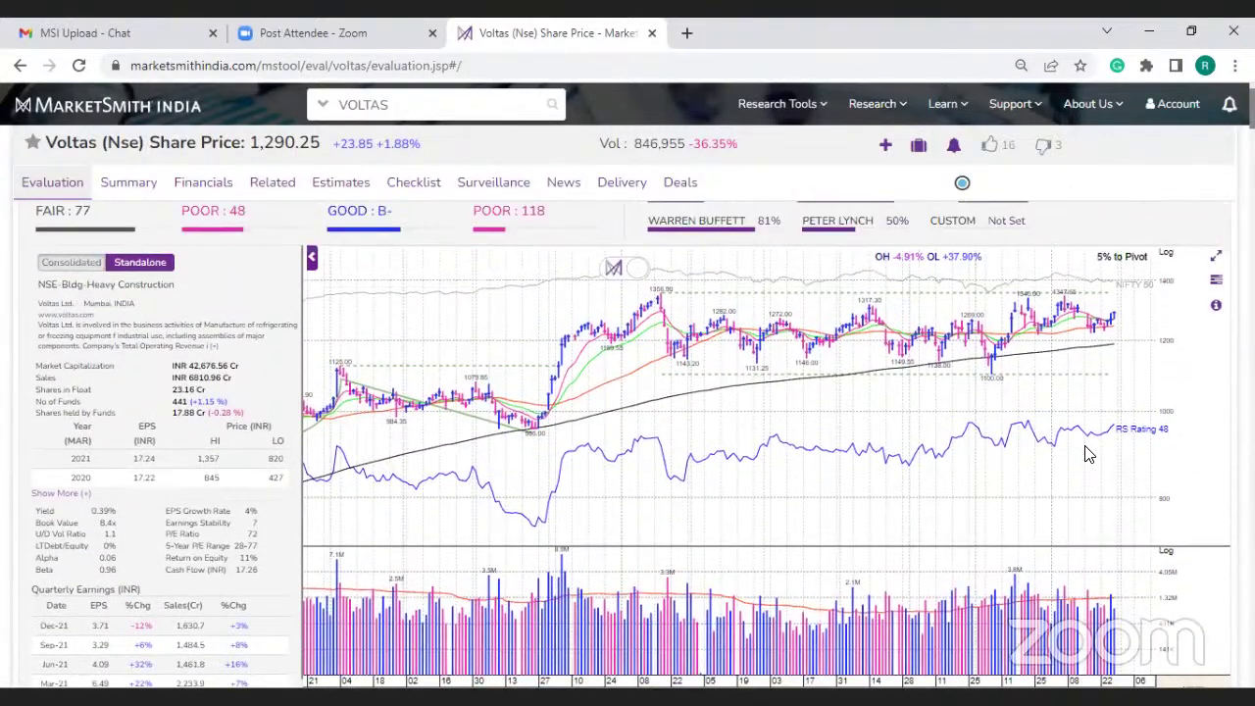
{"action": "scroll", "coordinate": [1087, 453], "scroll_direction": "down", "scroll_amount": 1}
{"action": "scroll", "coordinate": [1086, 454], "scroll_direction": "up", "scroll_amount": 1}
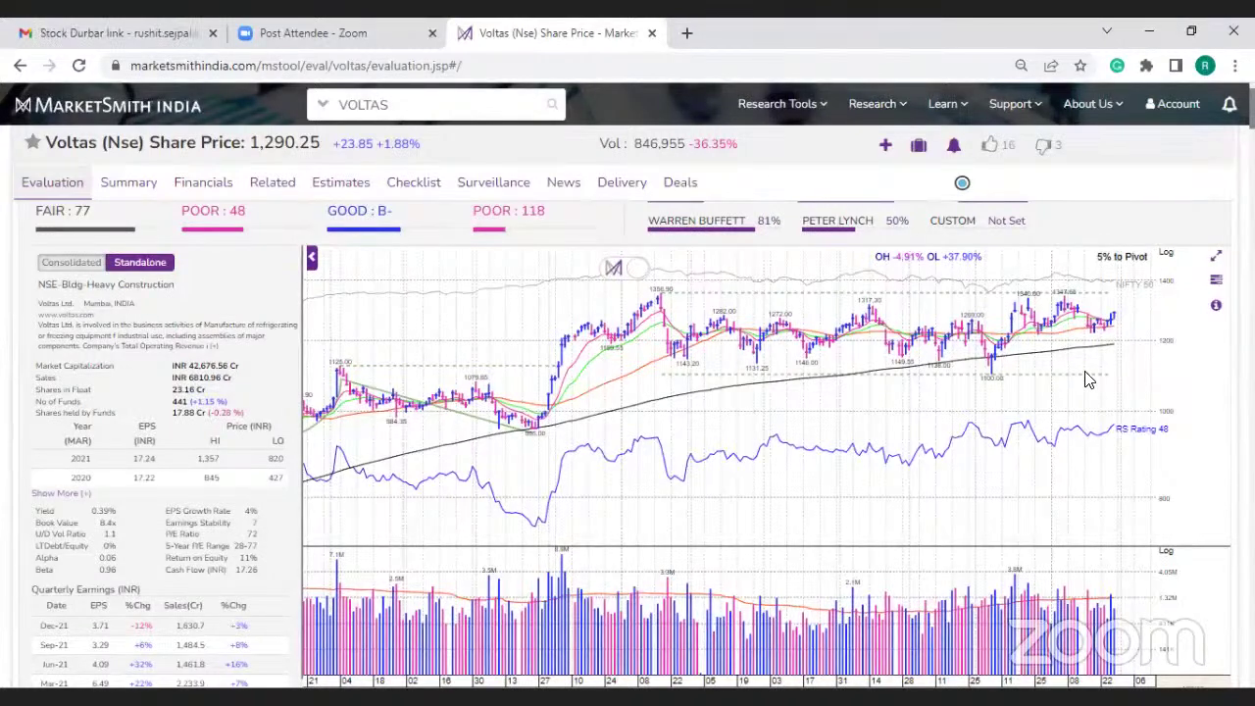
{"action": "mouse_move", "coordinate": [1098, 344]}
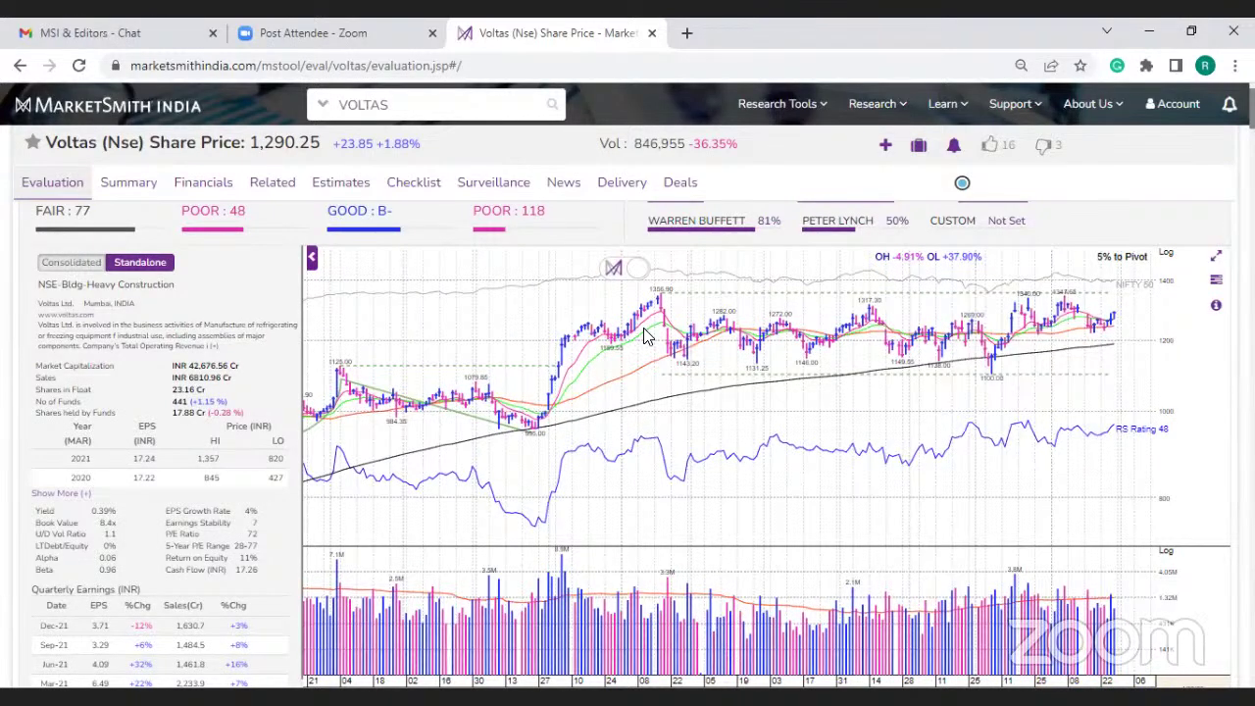
{"action": "scroll", "coordinate": [421, 314], "scroll_direction": "up", "scroll_amount": 1}
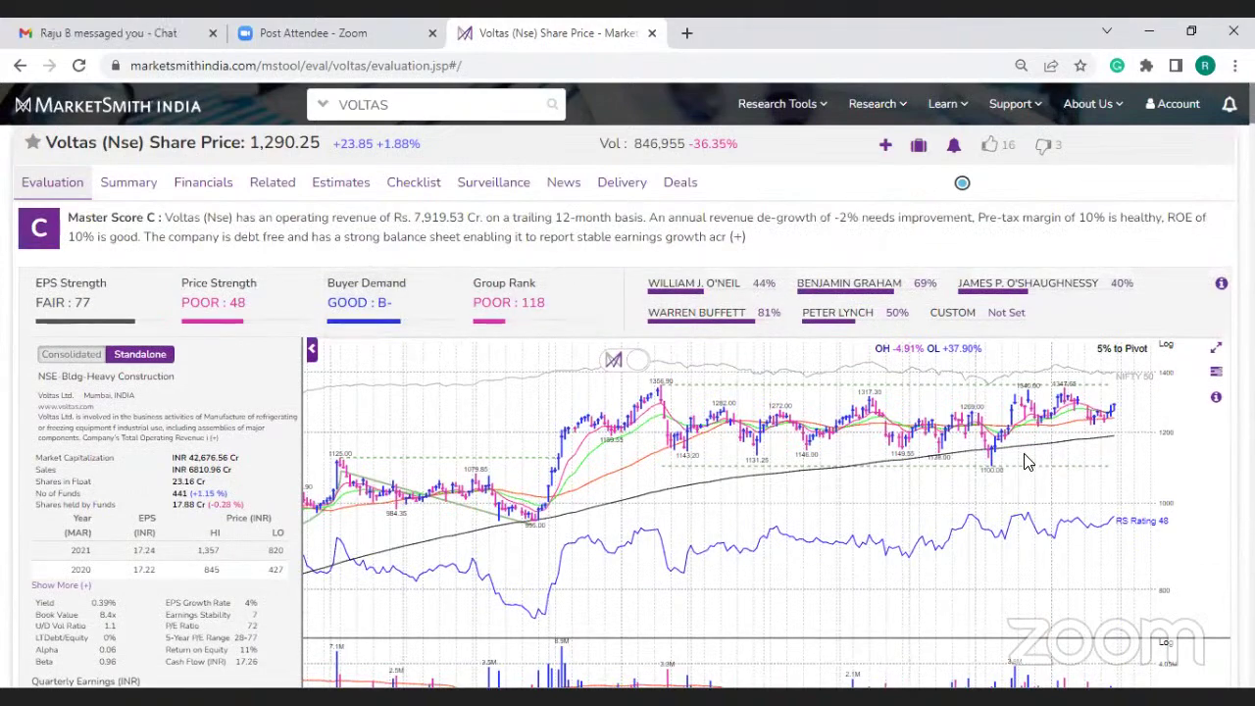
{"action": "scroll", "coordinate": [1026, 463], "scroll_direction": "down", "scroll_amount": 1}
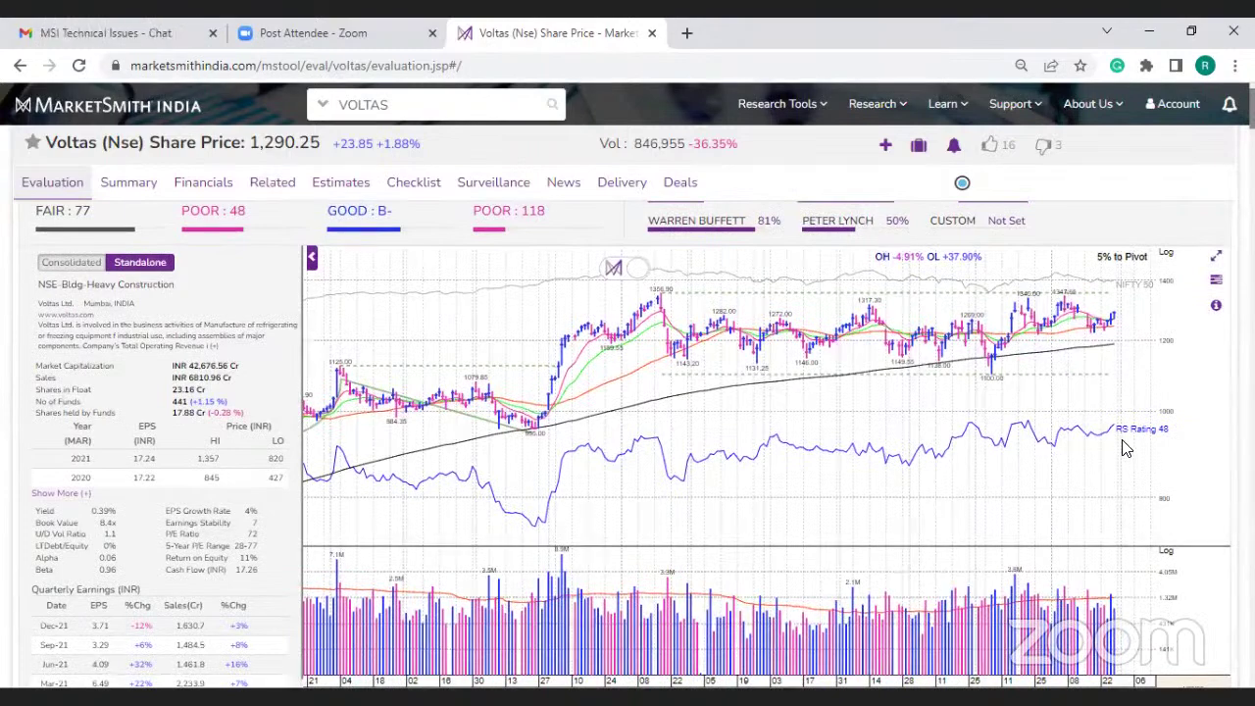
{"action": "scroll", "coordinate": [1146, 448], "scroll_direction": "up", "scroll_amount": 1}
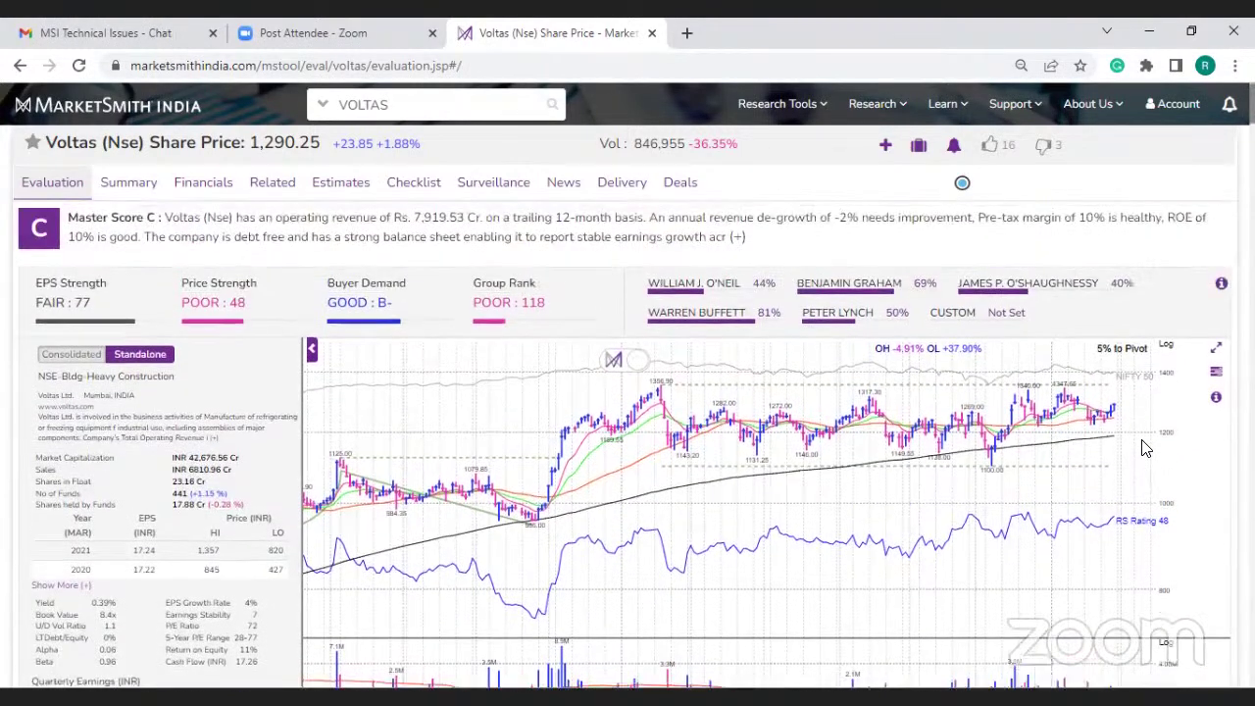
{"action": "scroll", "coordinate": [169, 186], "scroll_direction": "down", "scroll_amount": 2}
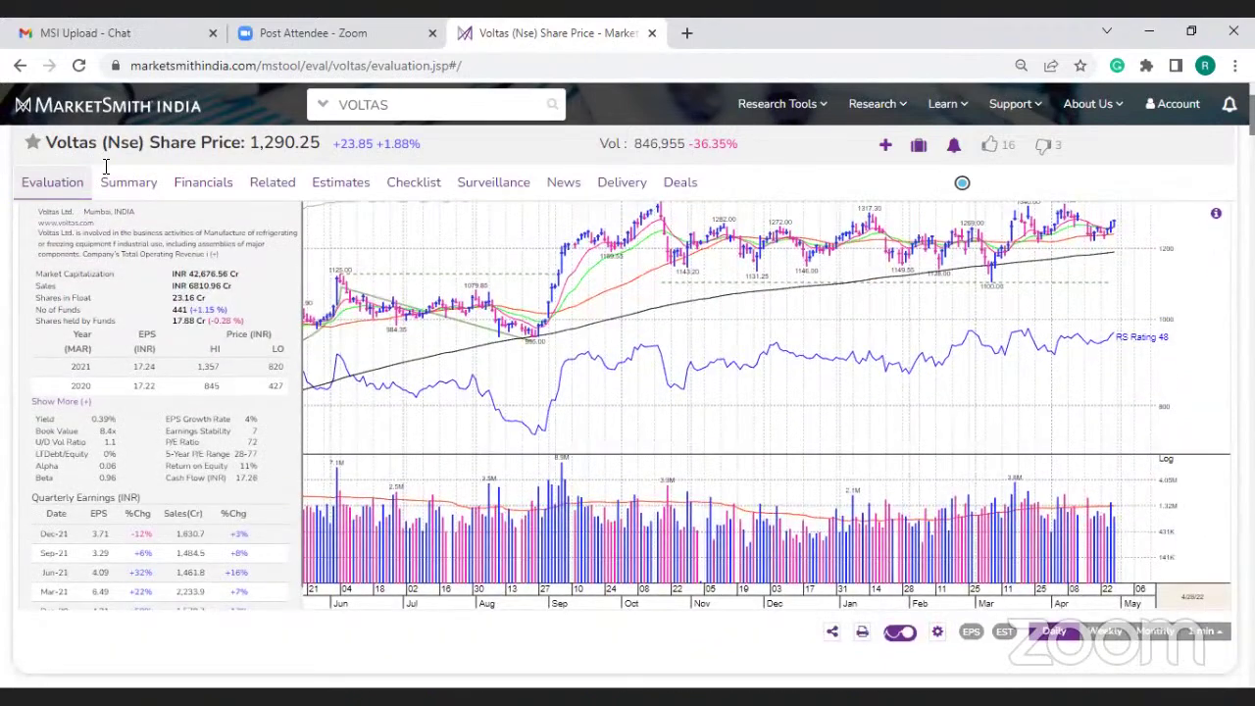
{"action": "scroll", "coordinate": [164, 279], "scroll_direction": "up", "scroll_amount": 2}
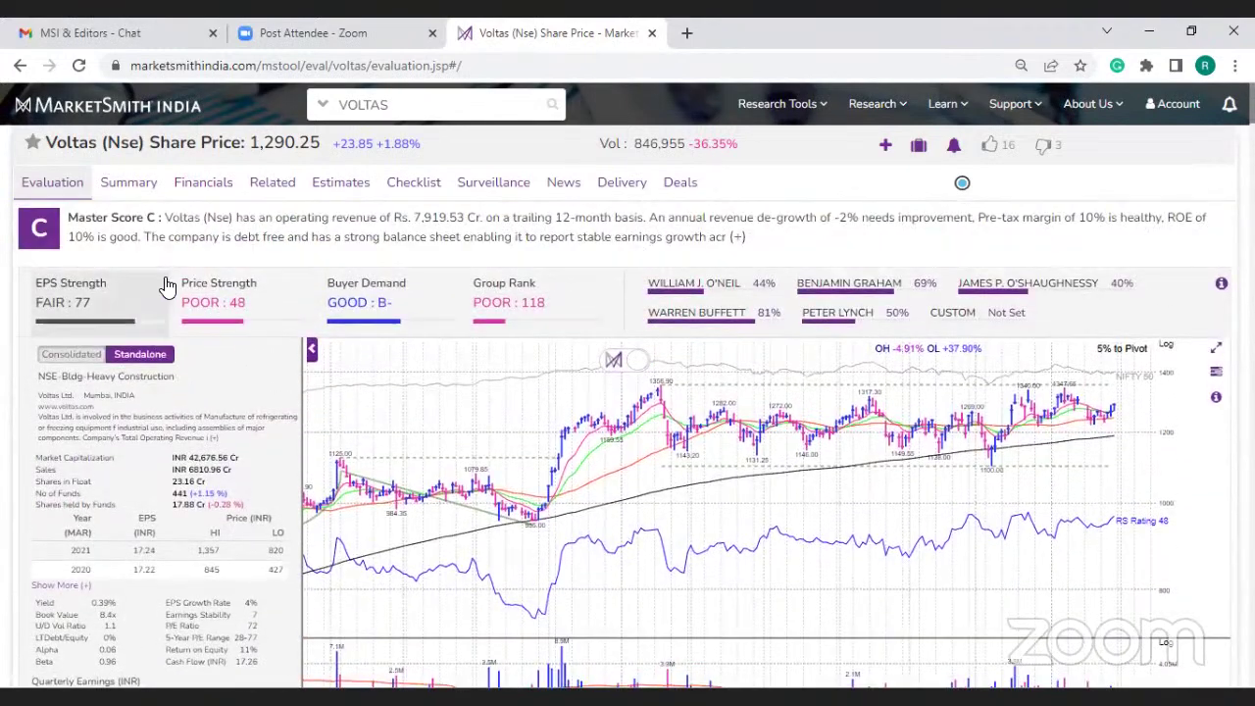
{"action": "scroll", "coordinate": [165, 286], "scroll_direction": "down", "scroll_amount": 2}
{"action": "scroll", "coordinate": [422, 333], "scroll_direction": "down", "scroll_amount": 1}
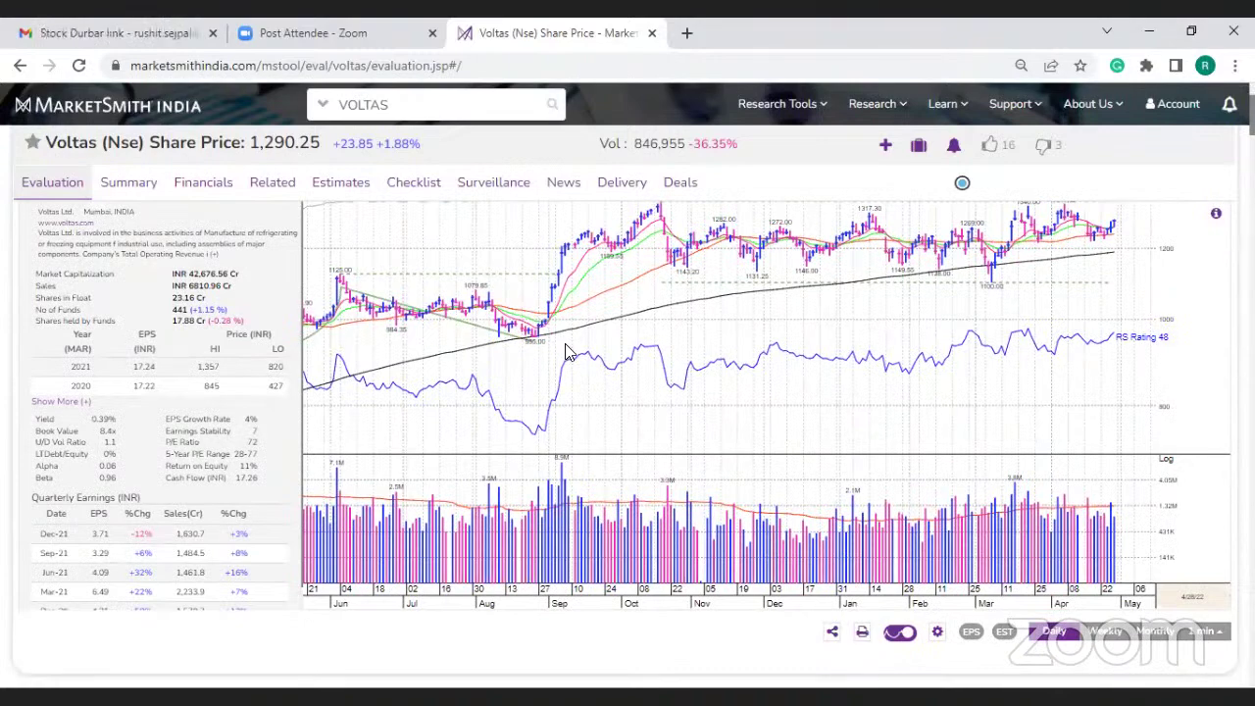
{"action": "scroll", "coordinate": [843, 467], "scroll_direction": "up", "scroll_amount": 2}
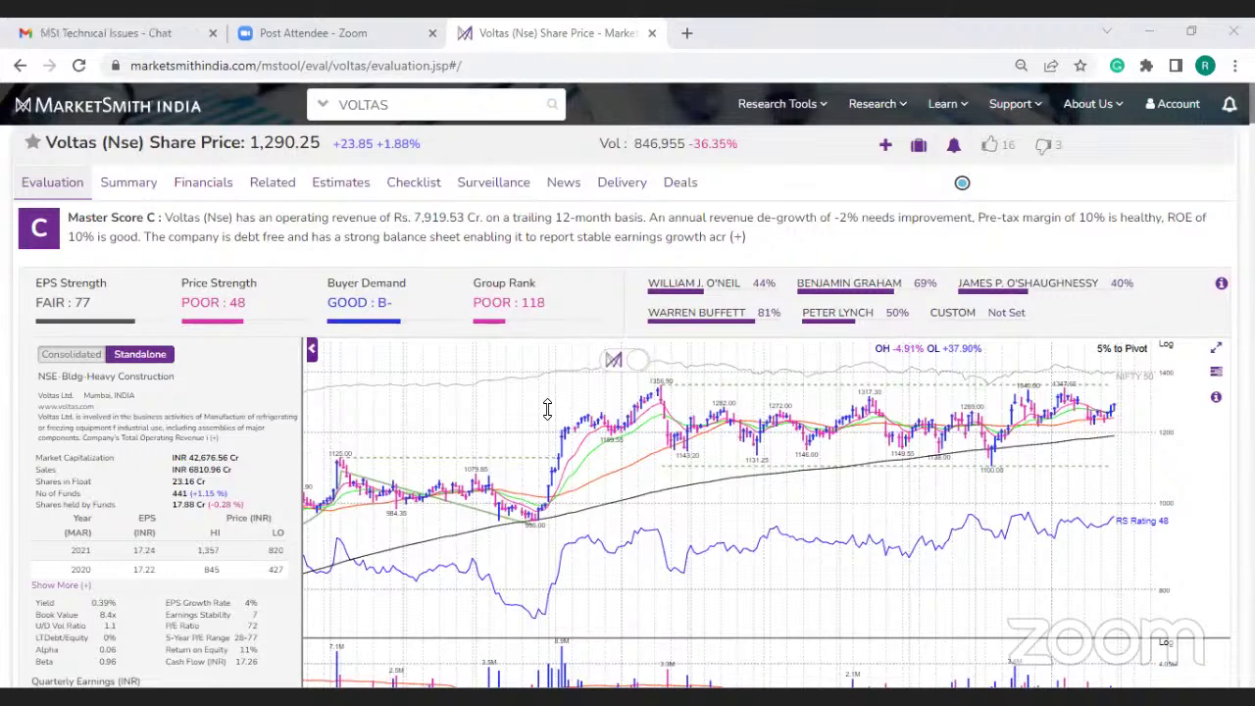
Search for "graphiter" and open the Graphite India (GRAPHITE) evaluation chart
{"action": "left_click", "coordinate": [443, 104]}
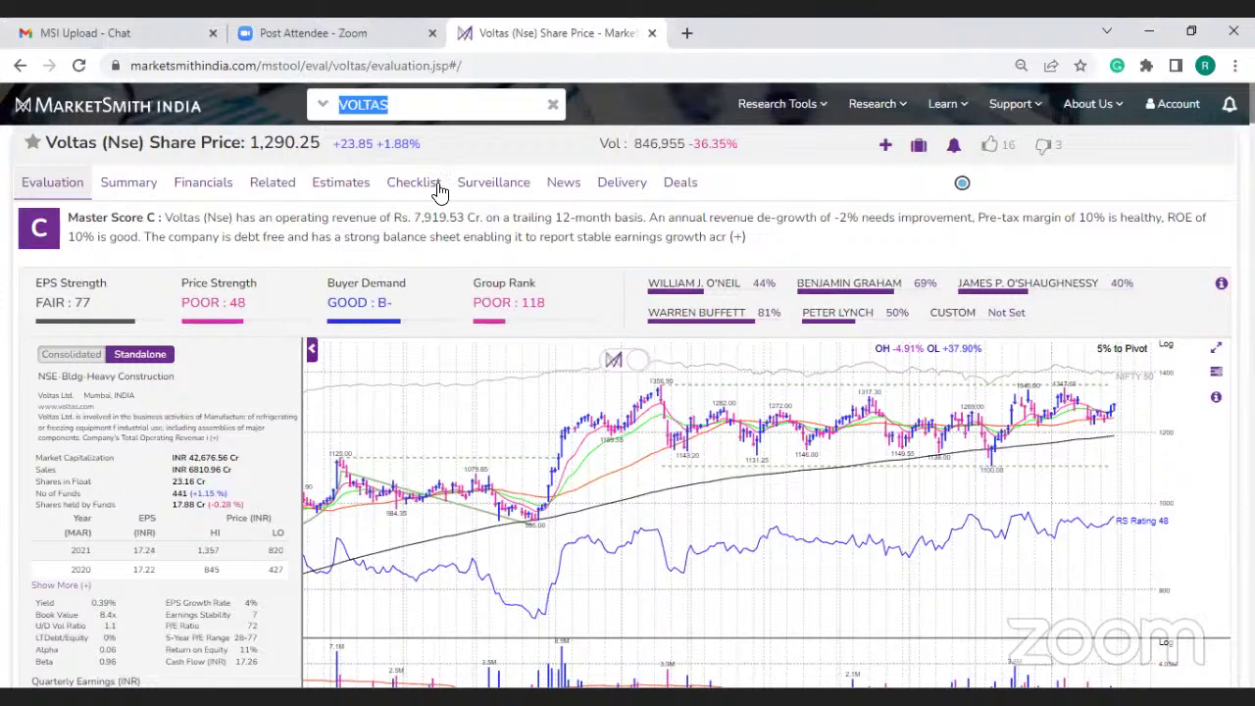
{"action": "type", "text": "graphiter"}
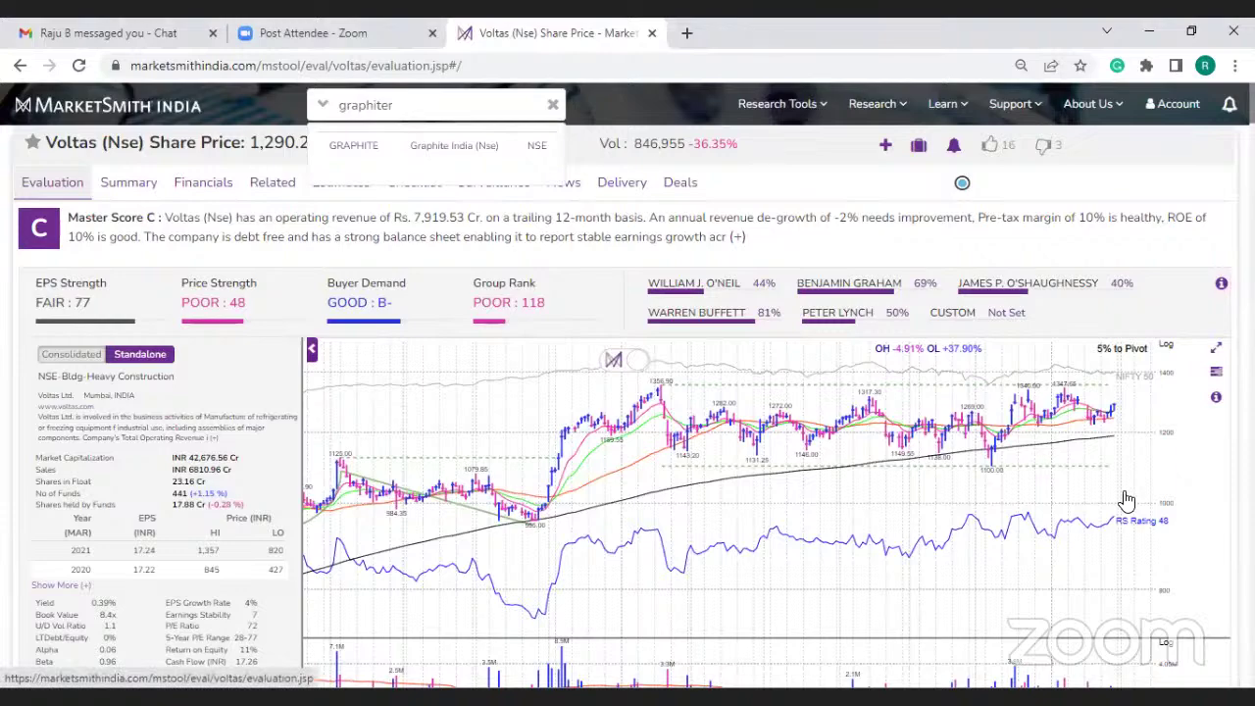
{"action": "key", "text": "Return"}
{"action": "scroll", "coordinate": [1128, 501], "scroll_direction": "down", "scroll_amount": 1}
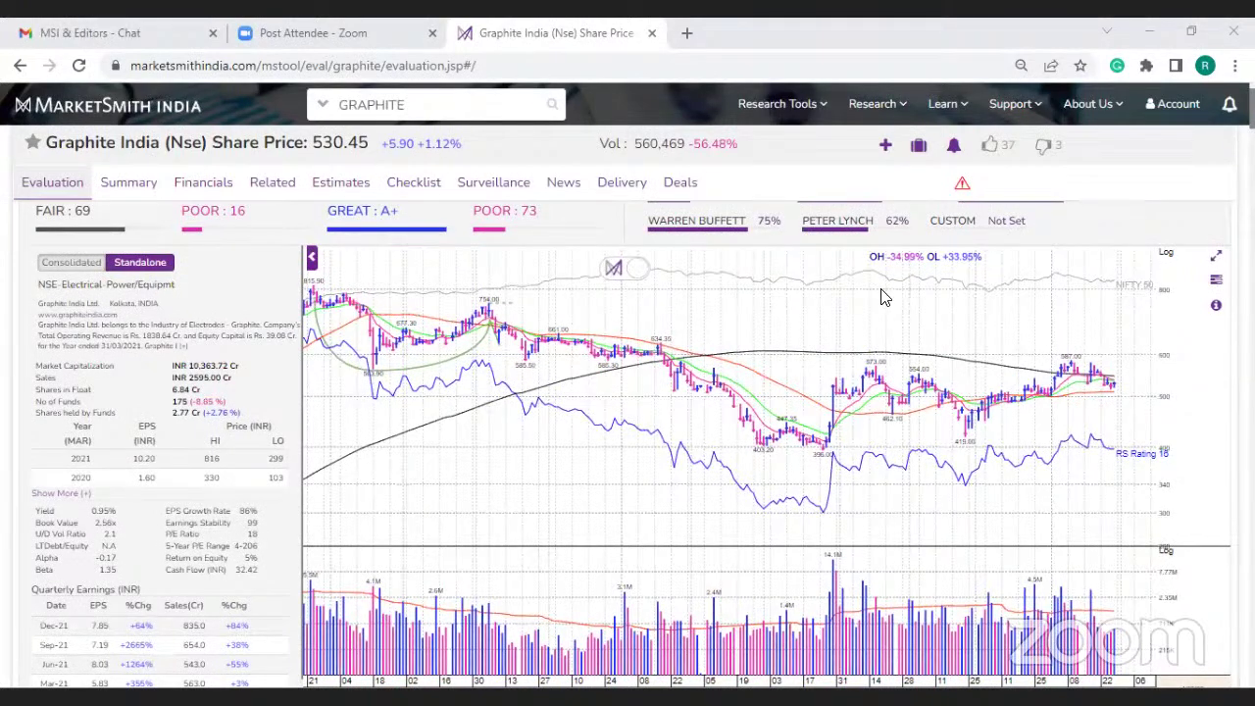
Examine Graphite India's ratings, price and volume action, and check its weekly chart before returning to the daily chart
{"action": "scroll", "coordinate": [880, 297], "scroll_direction": "down", "scroll_amount": 1}
{"action": "scroll", "coordinate": [880, 297], "scroll_direction": "up", "scroll_amount": 1}
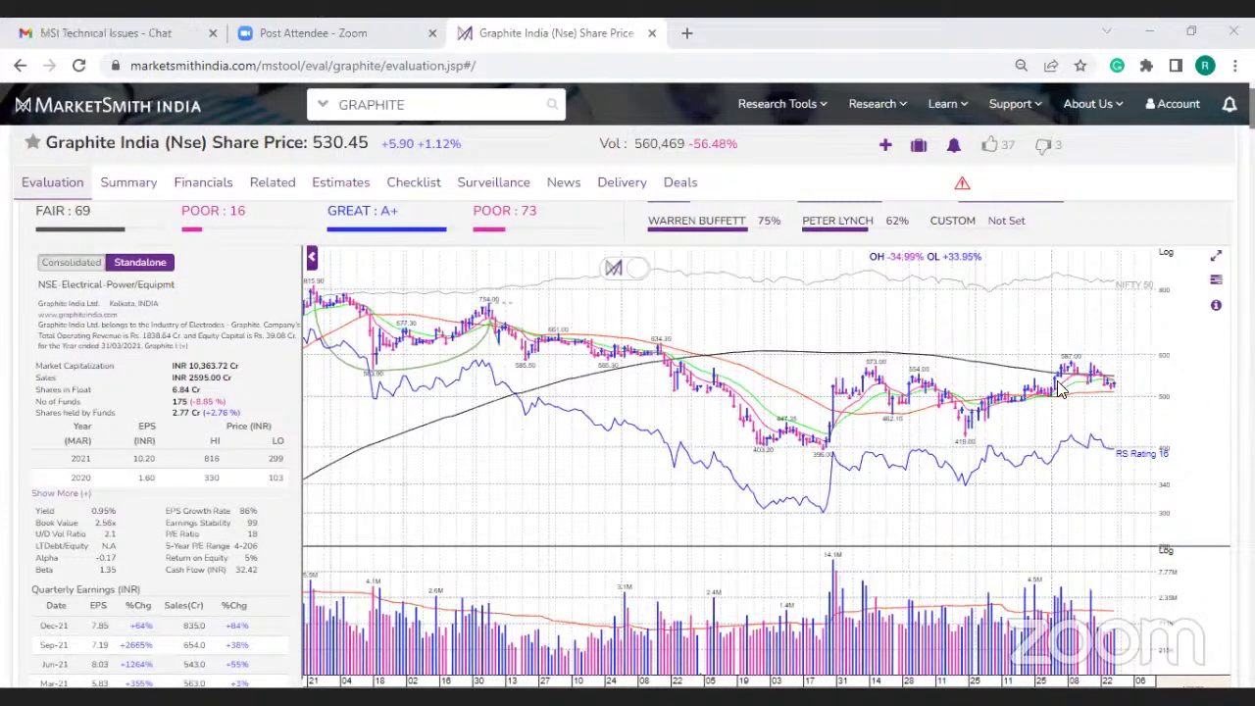
{"action": "mouse_move", "coordinate": [1059, 384]}
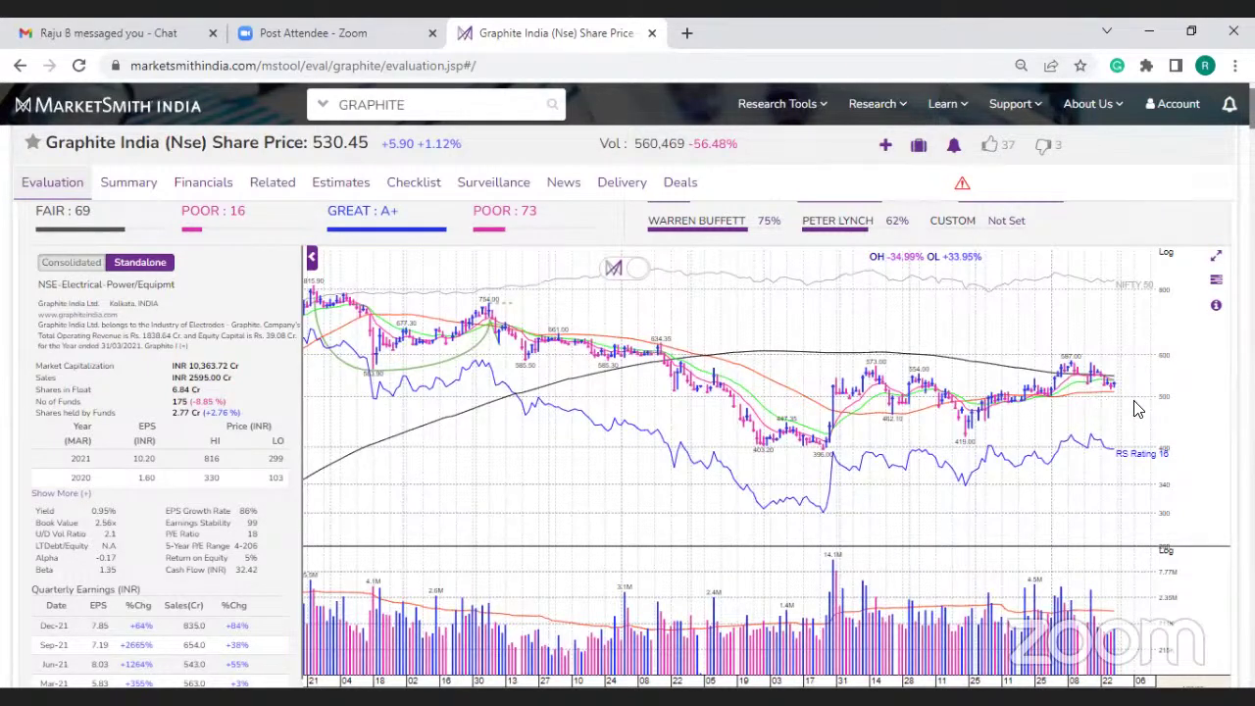
{"action": "scroll", "coordinate": [1135, 410], "scroll_direction": "down", "scroll_amount": 1}
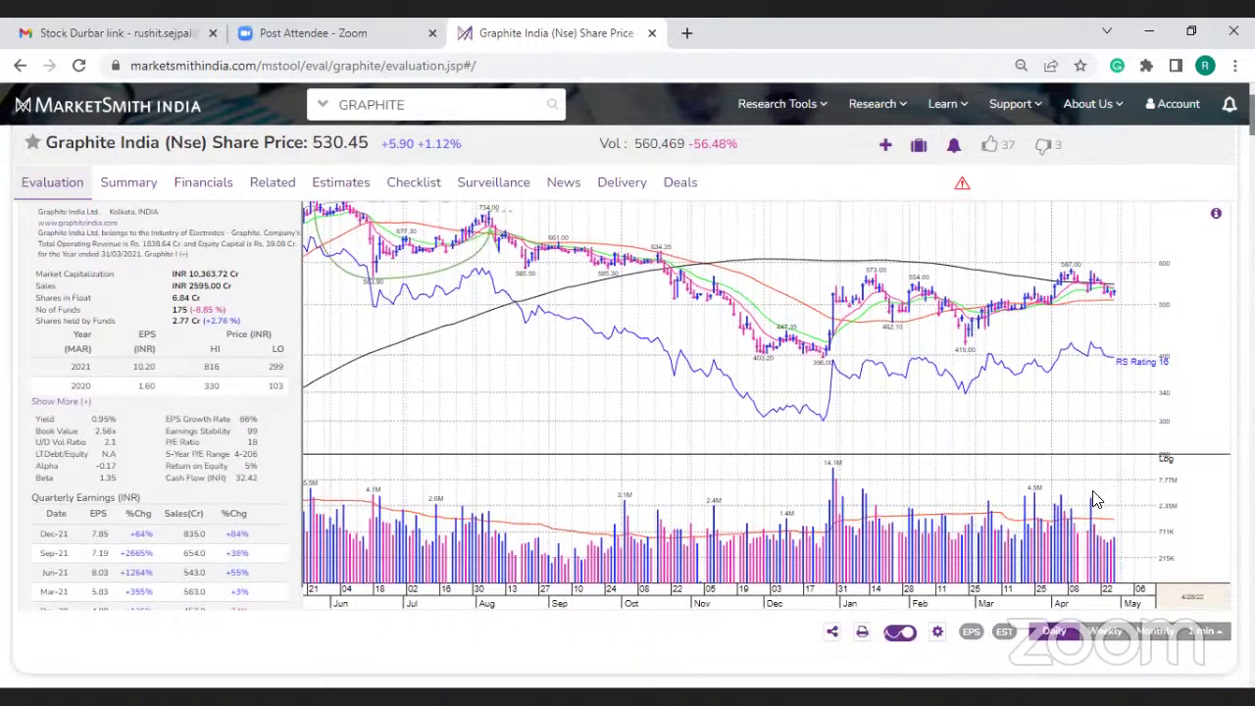
{"action": "scroll", "coordinate": [1067, 498], "scroll_direction": "up", "scroll_amount": 2}
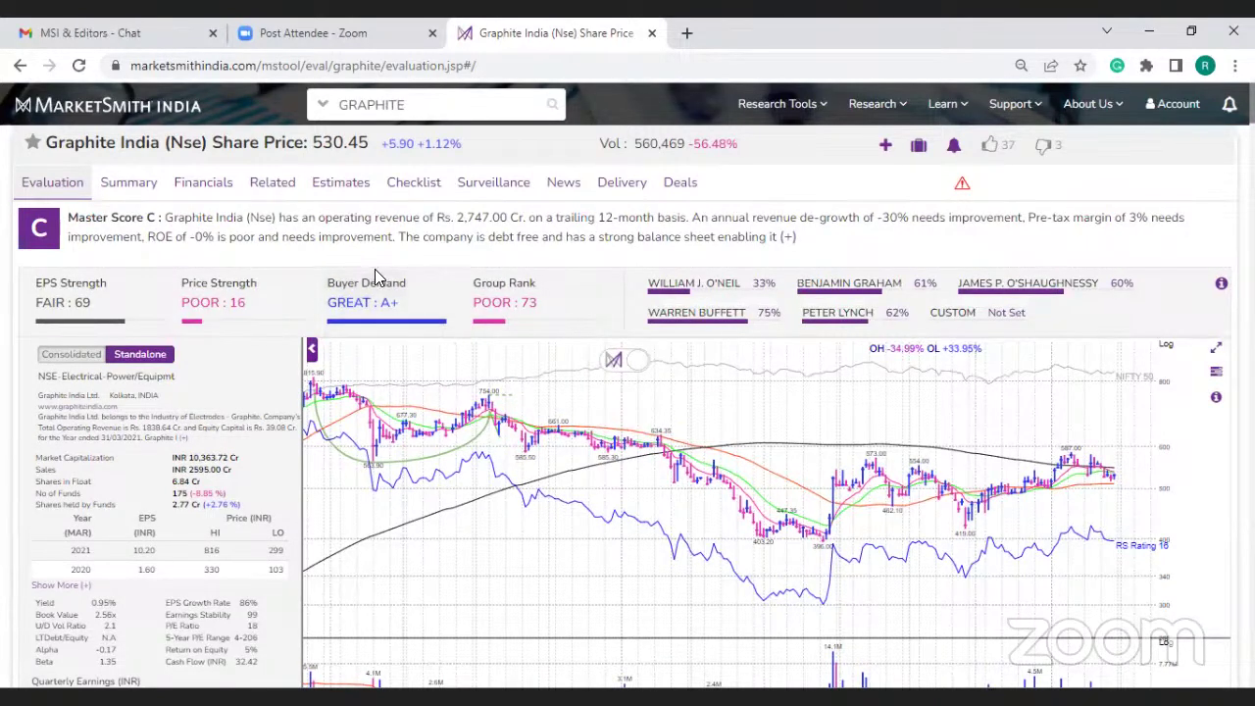
{"action": "scroll", "coordinate": [384, 284], "scroll_direction": "down", "scroll_amount": 1}
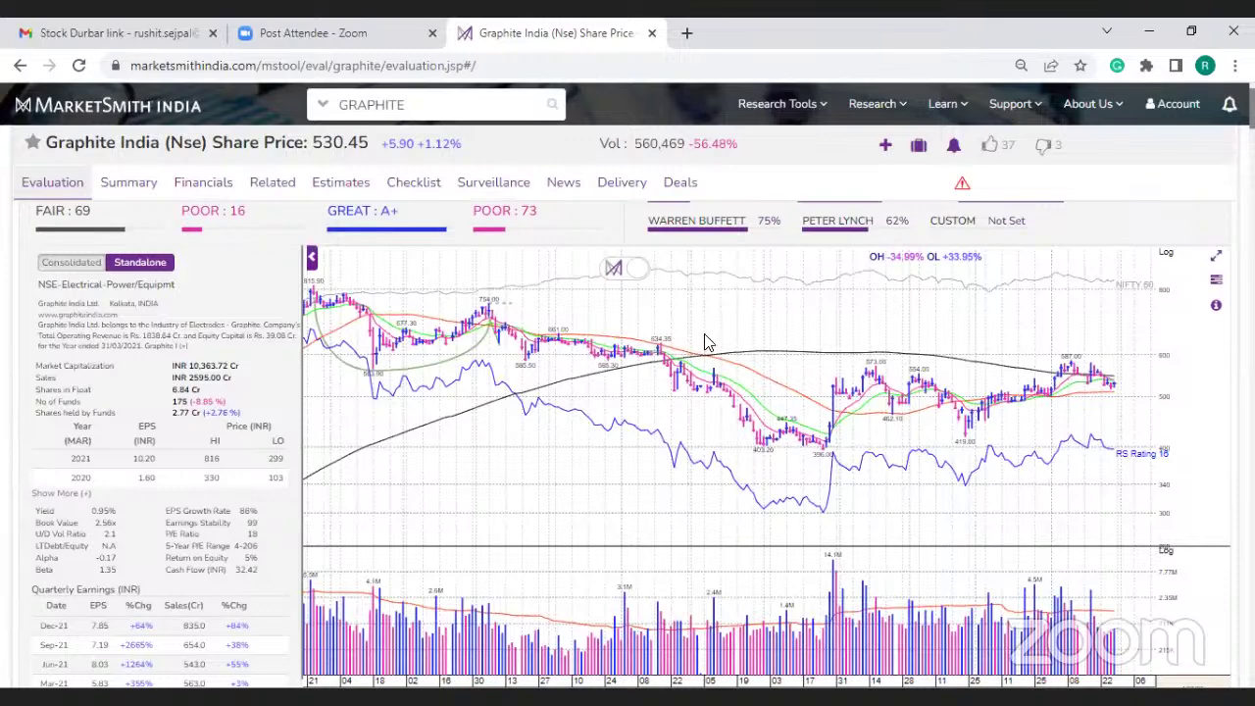
{"action": "scroll", "coordinate": [1016, 392], "scroll_direction": "down", "scroll_amount": 2}
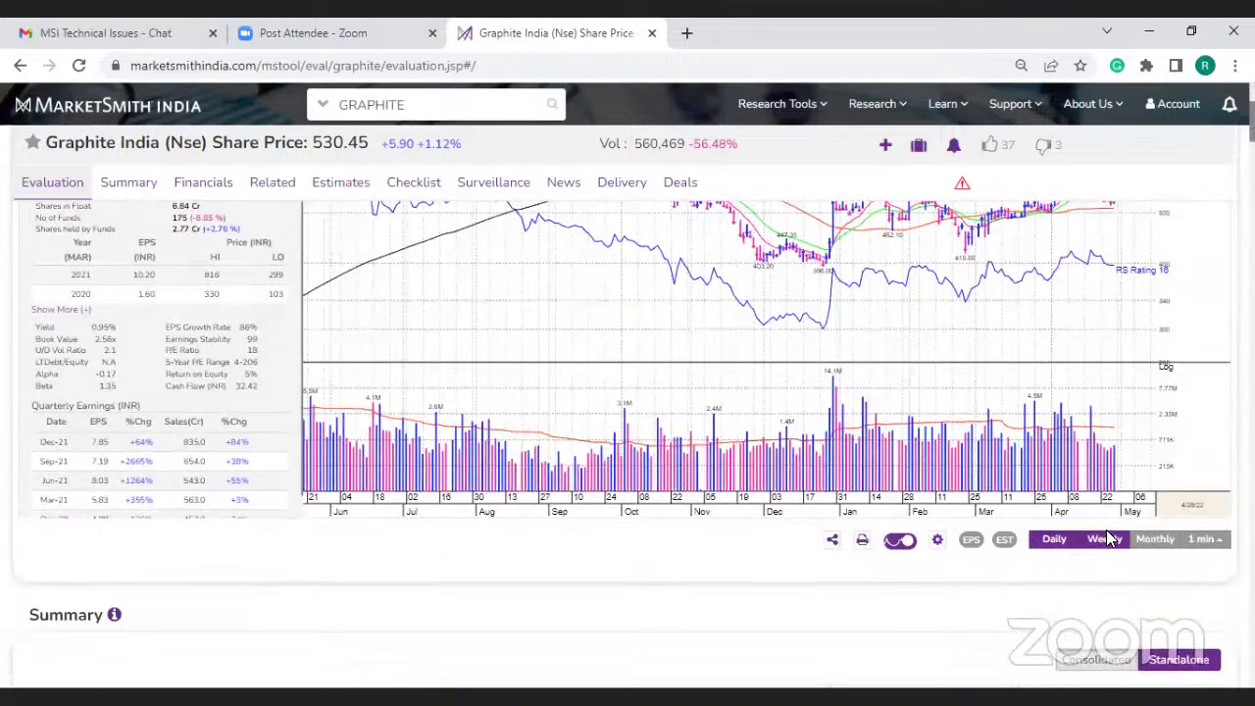
{"action": "left_click", "coordinate": [1107, 539]}
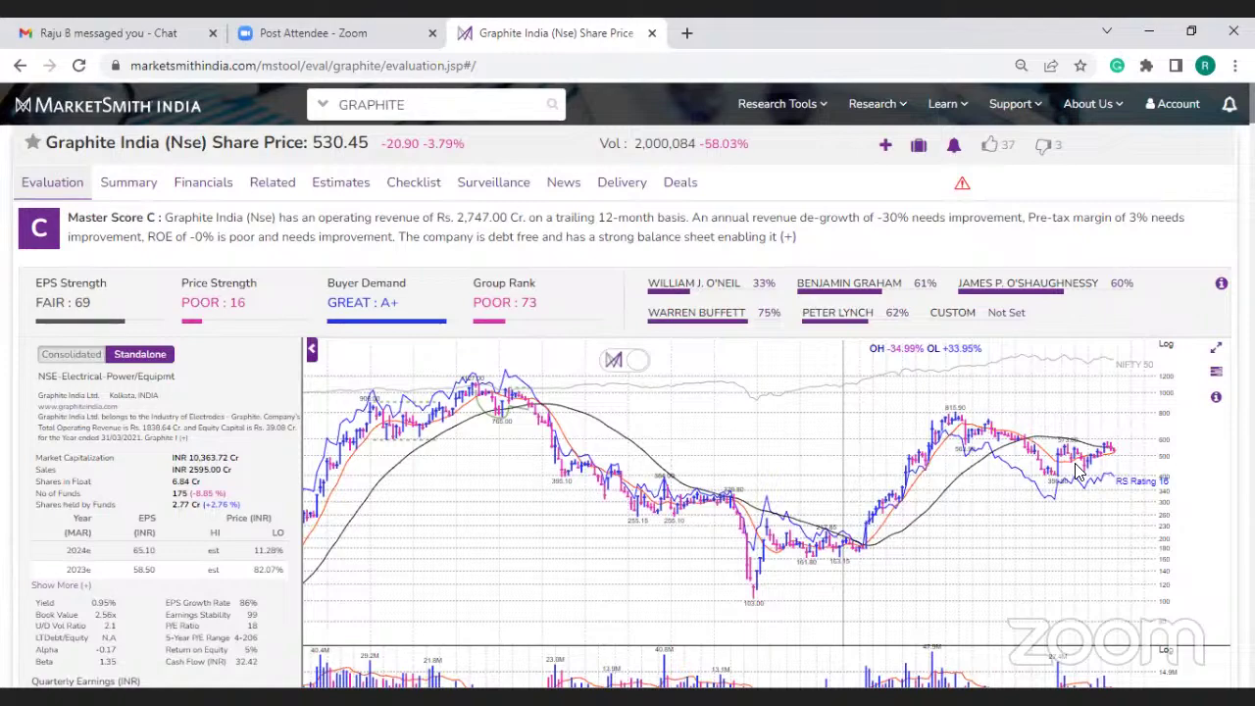
{"action": "scroll", "coordinate": [1069, 490], "scroll_direction": "down", "scroll_amount": 2}
{"action": "left_click", "coordinate": [1056, 634]}
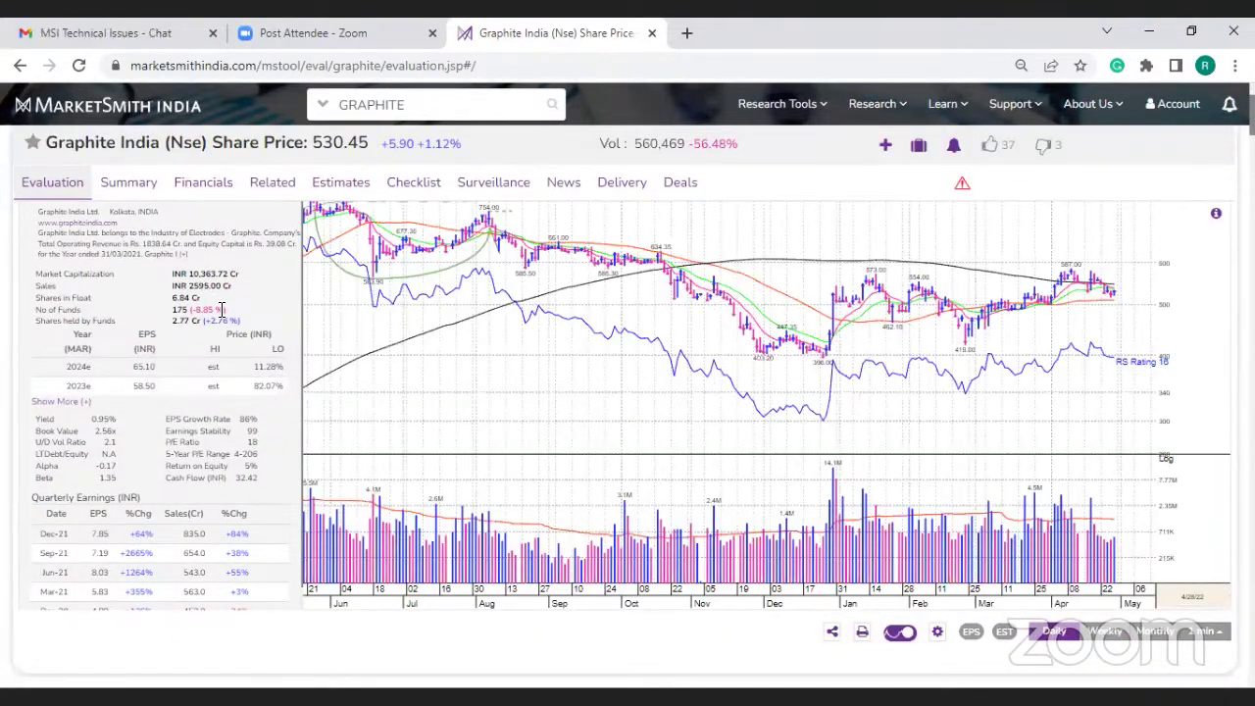
Highlight Graphite India's number of funds with its percentage change, and review its ratings and recent price action around the moving averages
{"action": "left_click_drag", "start_coordinate": [225, 310], "coordinate": [175, 314]}
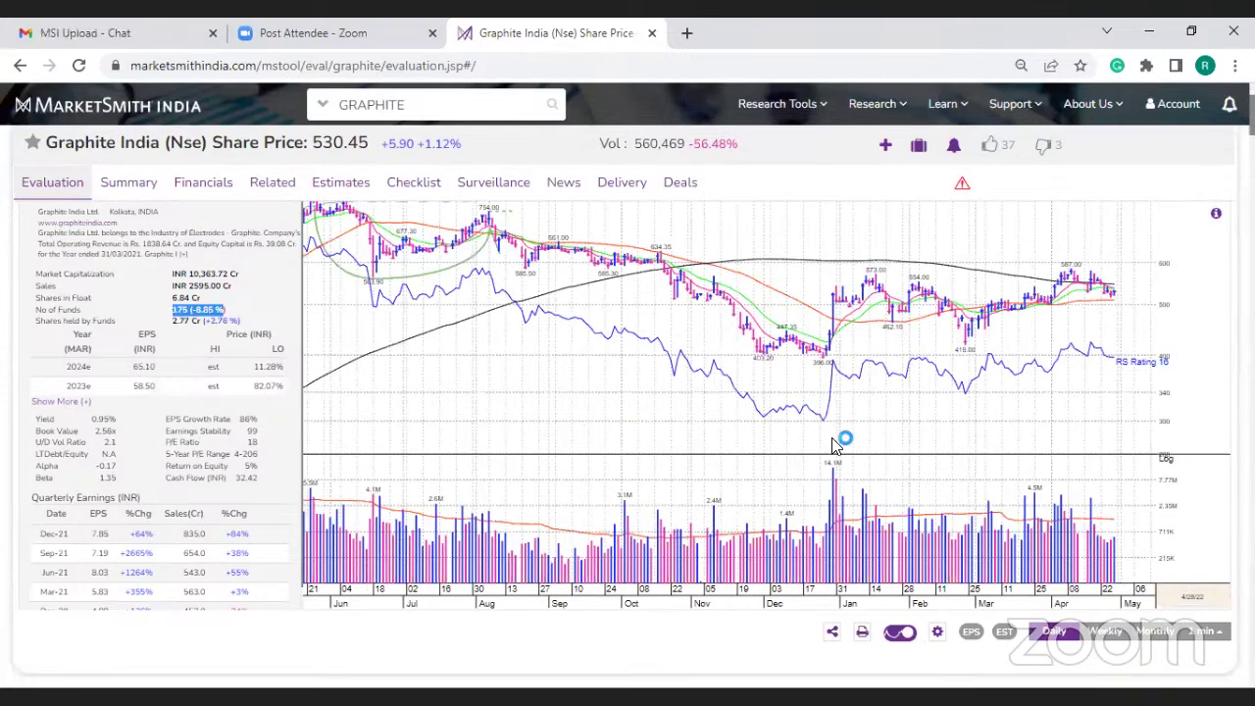
{"action": "scroll", "coordinate": [838, 436], "scroll_direction": "up", "scroll_amount": 1}
{"action": "scroll", "coordinate": [832, 446], "scroll_direction": "up", "scroll_amount": 1}
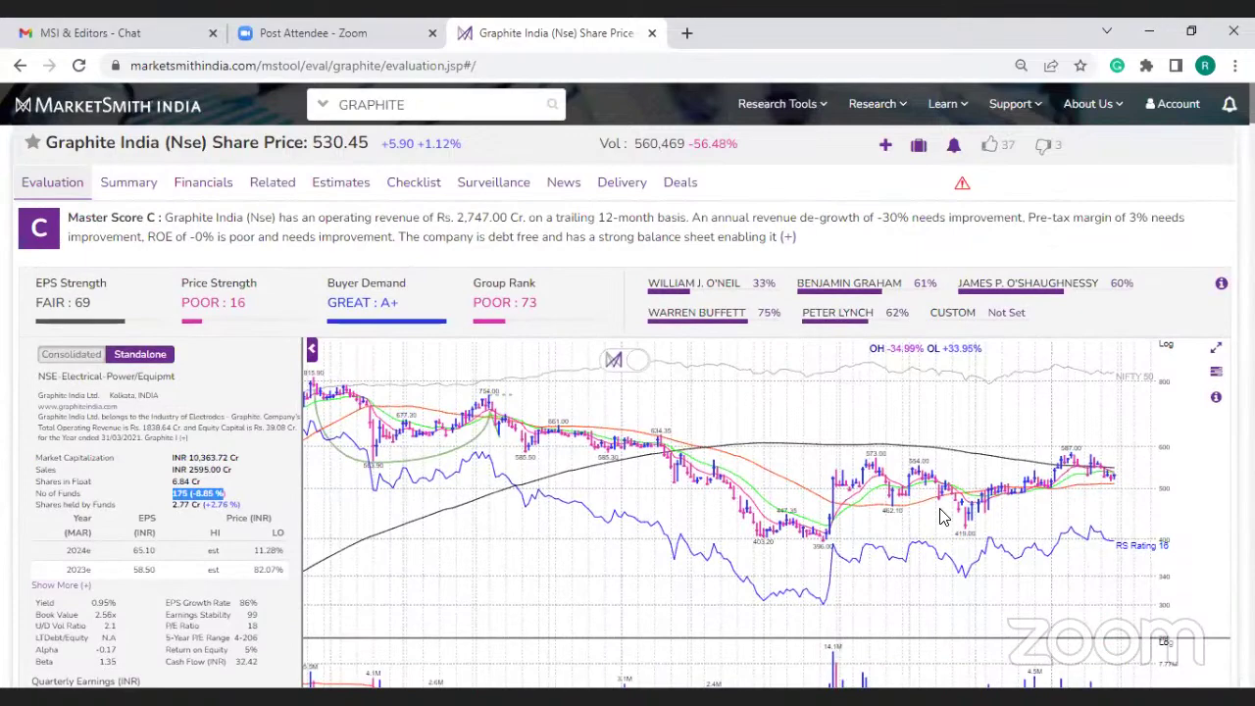
{"action": "scroll", "coordinate": [863, 490], "scroll_direction": "down", "scroll_amount": 1}
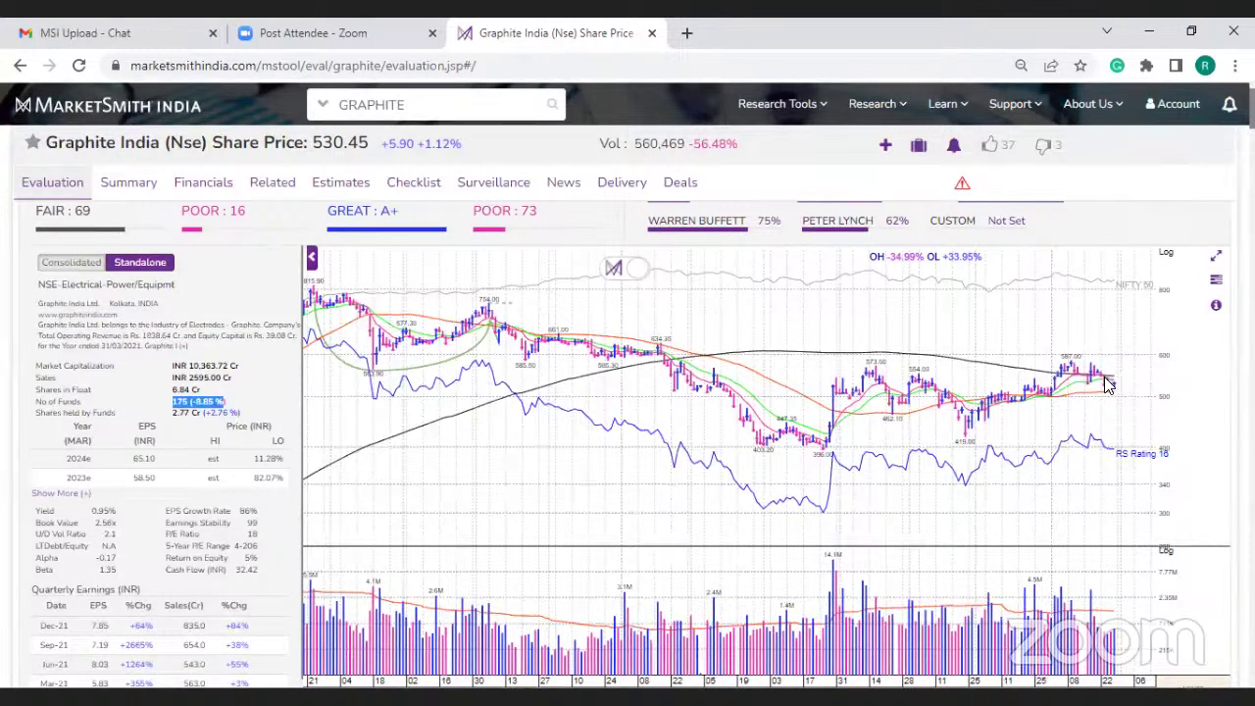
{"action": "scroll", "coordinate": [938, 400], "scroll_direction": "down", "scroll_amount": 2}
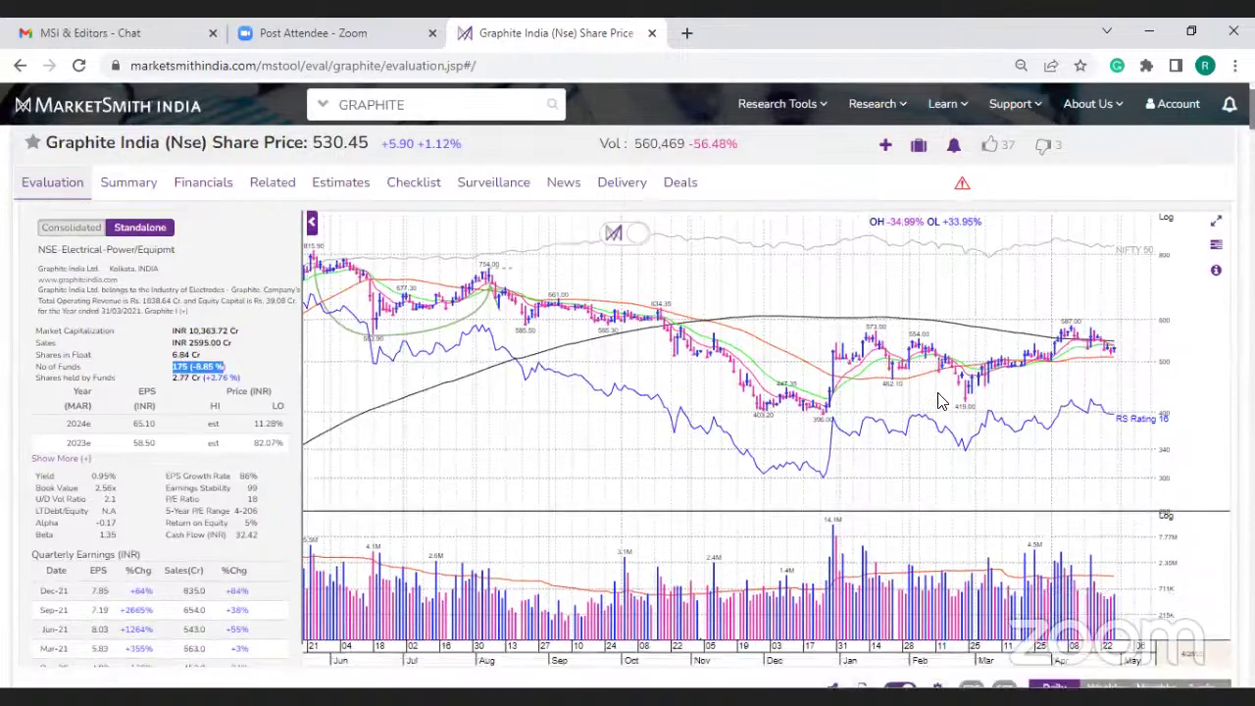
{"action": "scroll", "coordinate": [939, 400], "scroll_direction": "up", "scroll_amount": 2}
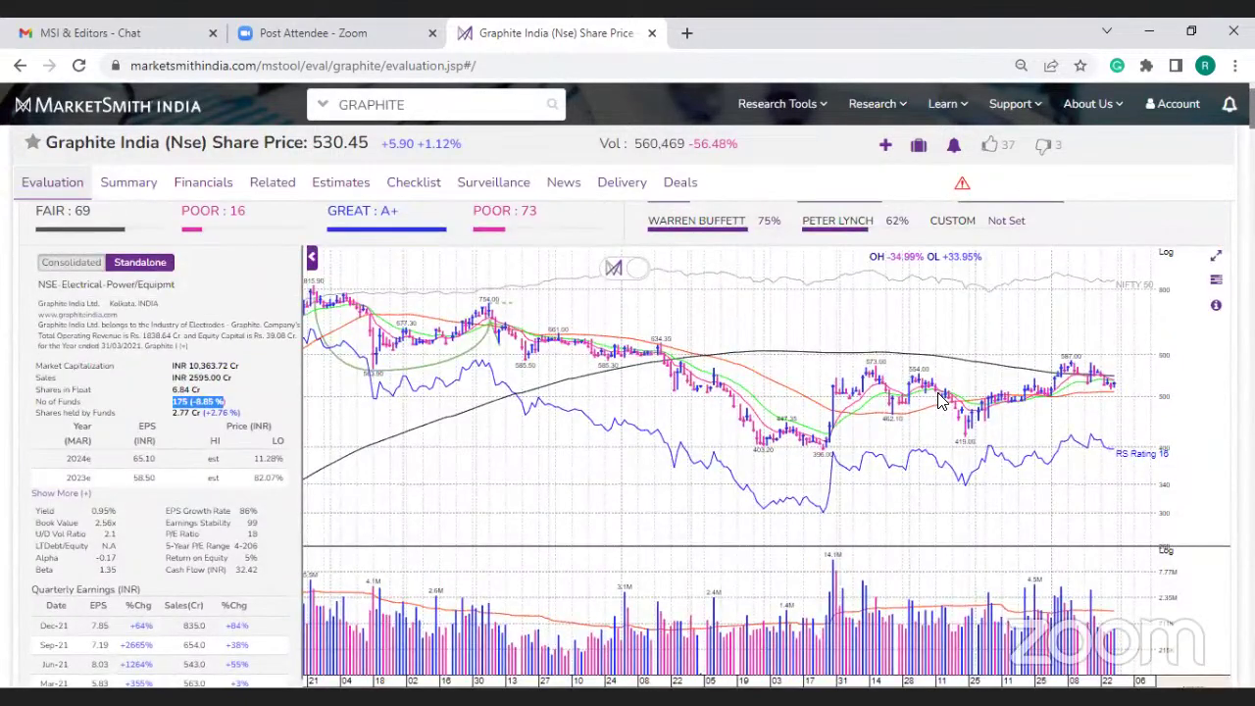
Search for "BSE" and open the Bse (NSE) evaluation chart
{"action": "scroll", "coordinate": [939, 400], "scroll_direction": "up", "scroll_amount": 1}
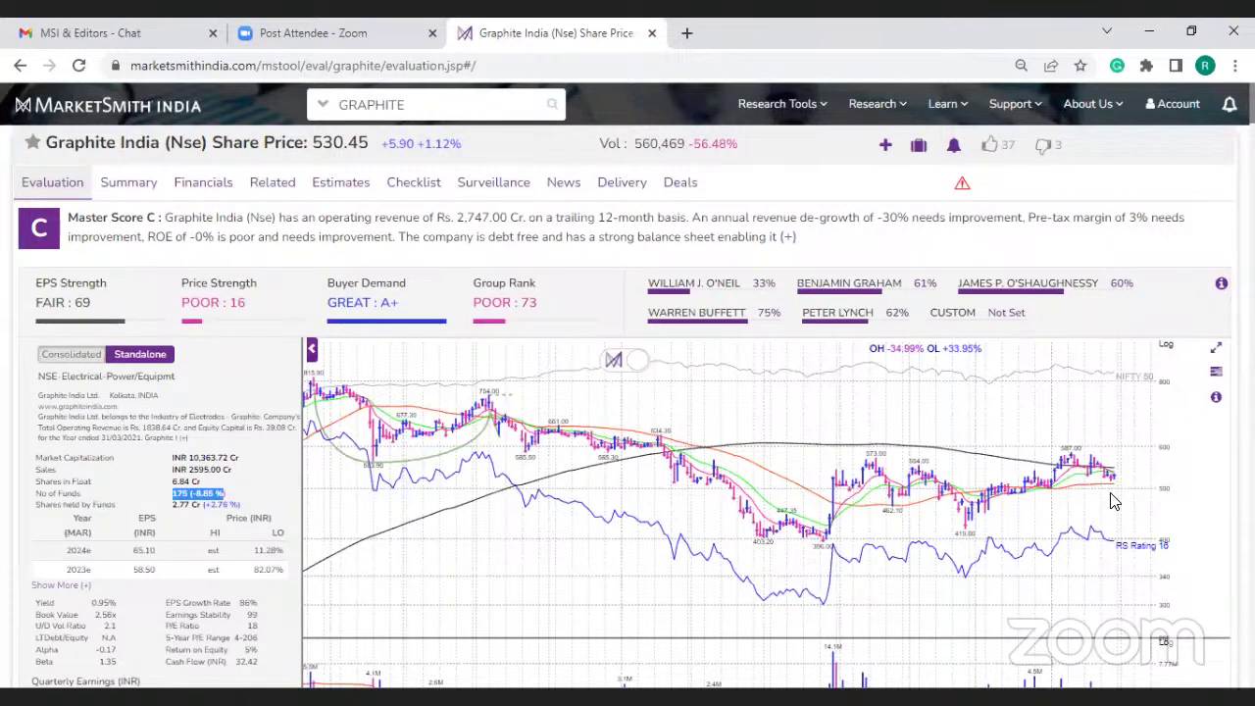
{"action": "mouse_move", "coordinate": [1113, 500]}
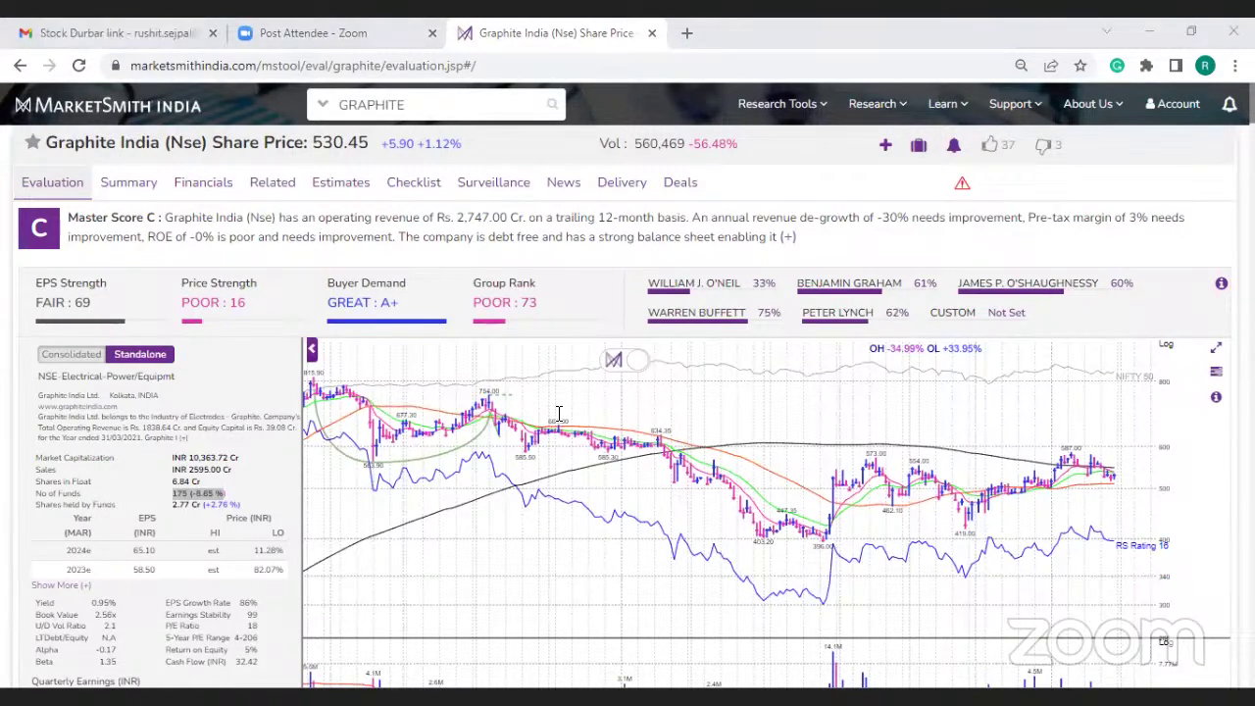
{"action": "left_click", "coordinate": [195, 116]}
{"action": "type", "text": "B"}
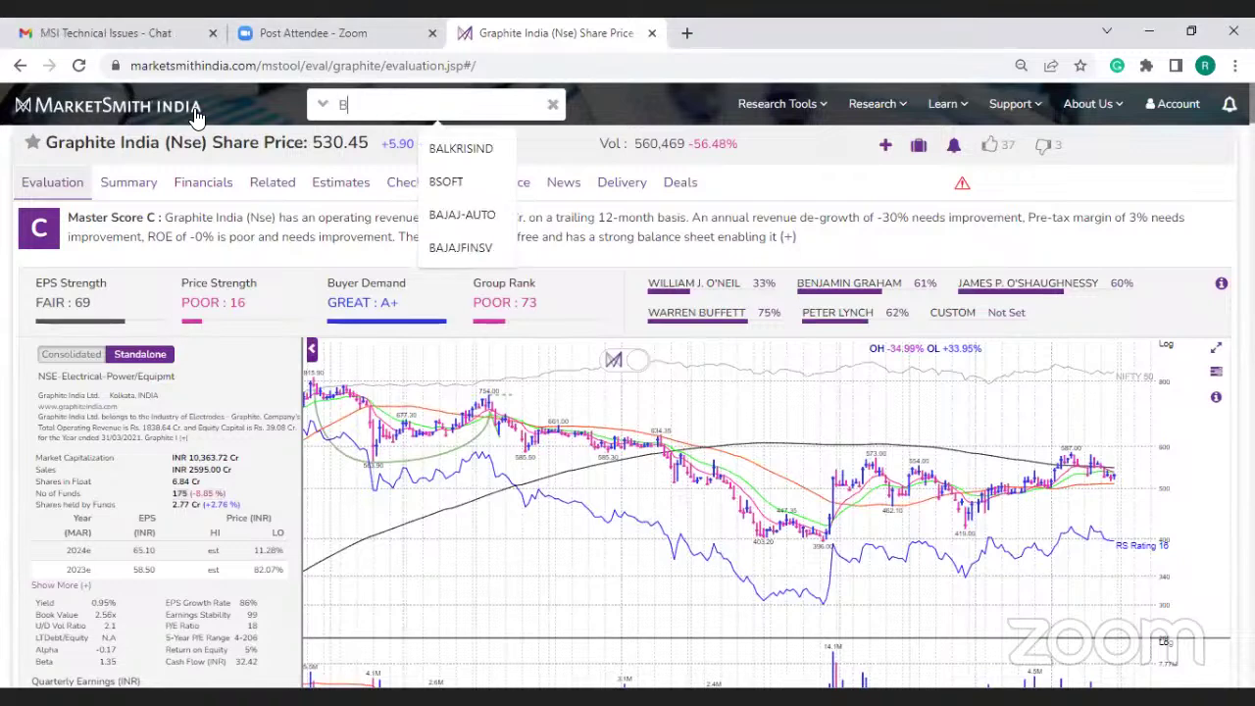
{"action": "type", "text": "SE"}
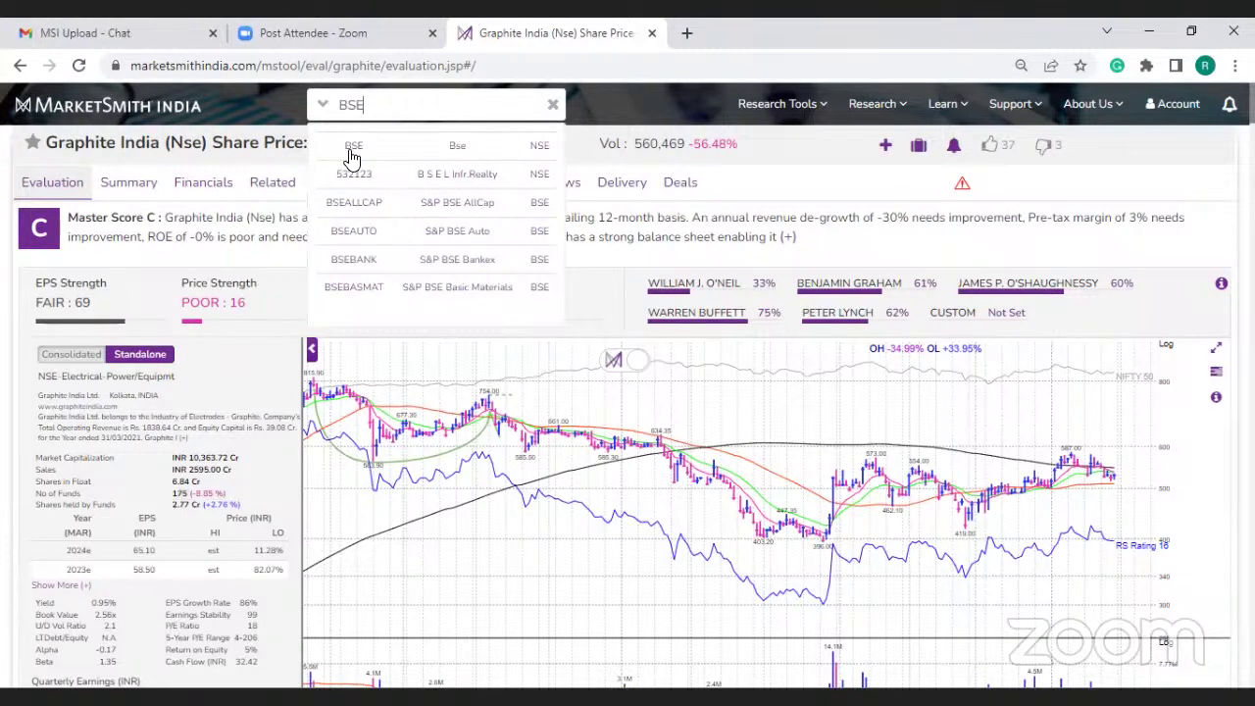
{"action": "left_click", "coordinate": [353, 147]}
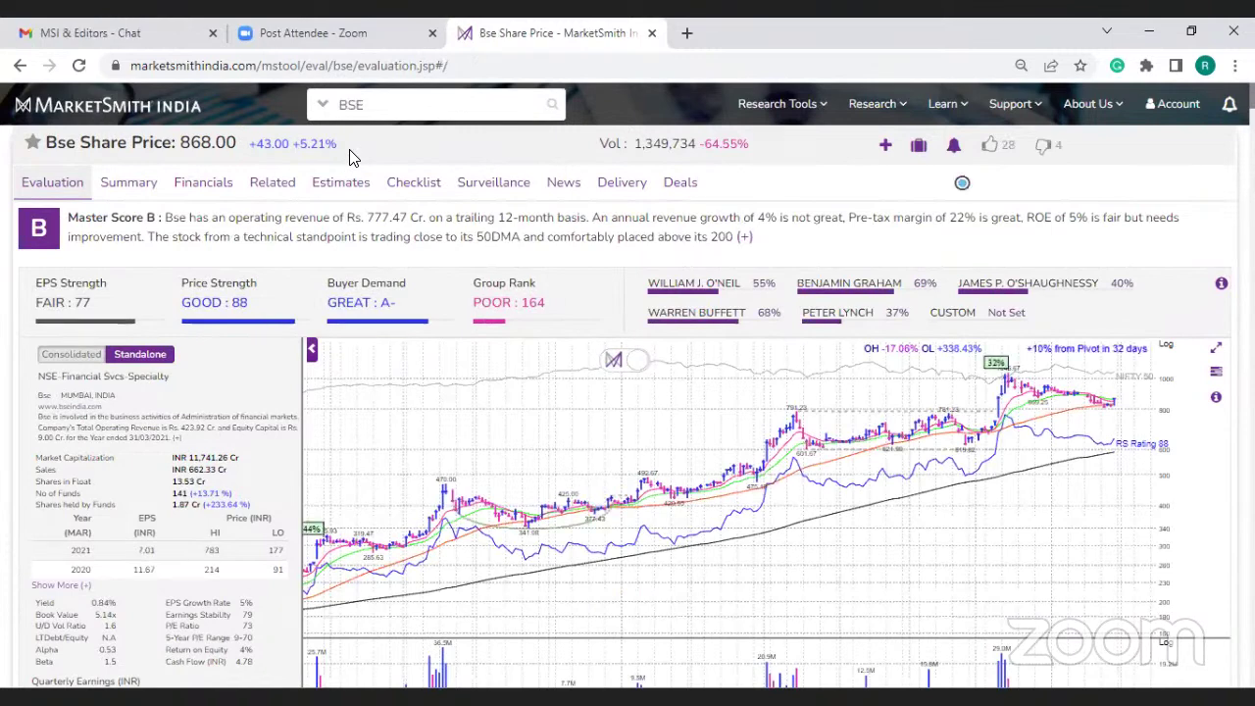
Circle the March volume peak on Bse's daily chart, and mark the price pullback that follows it and the recent volume bars
{"action": "mouse_move", "coordinate": [986, 437]}
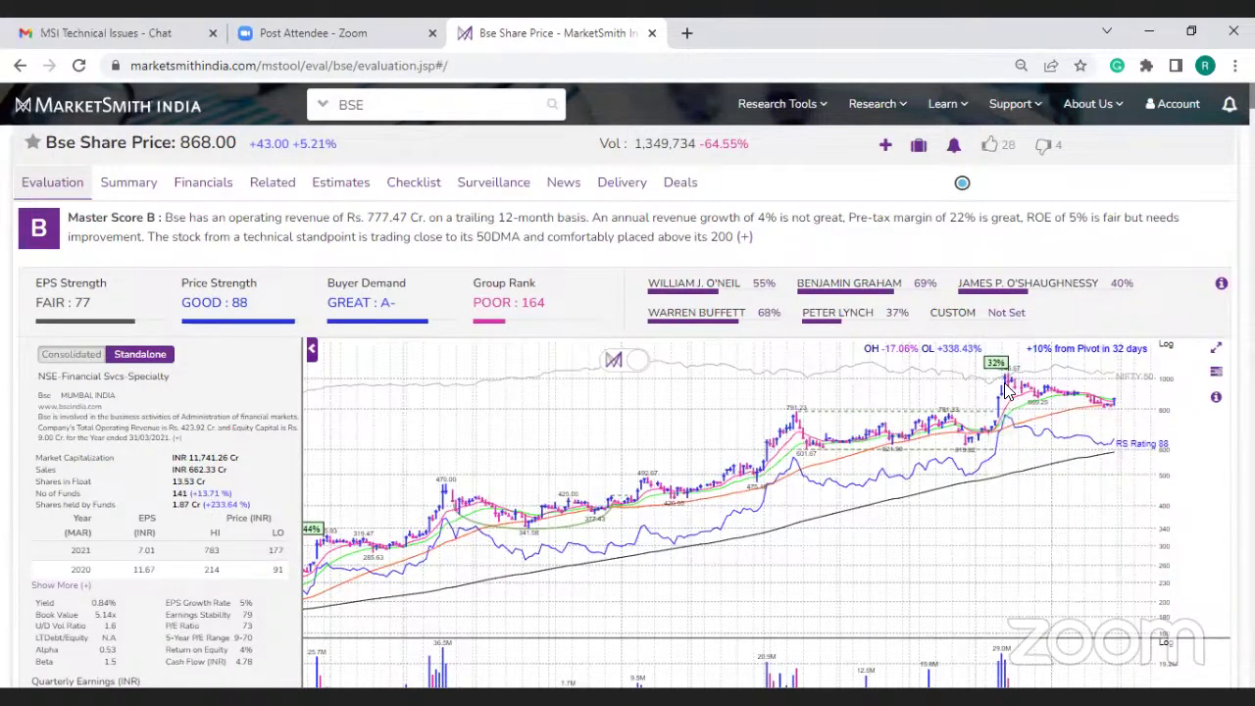
{"action": "scroll", "coordinate": [1010, 387], "scroll_direction": "down", "scroll_amount": 1}
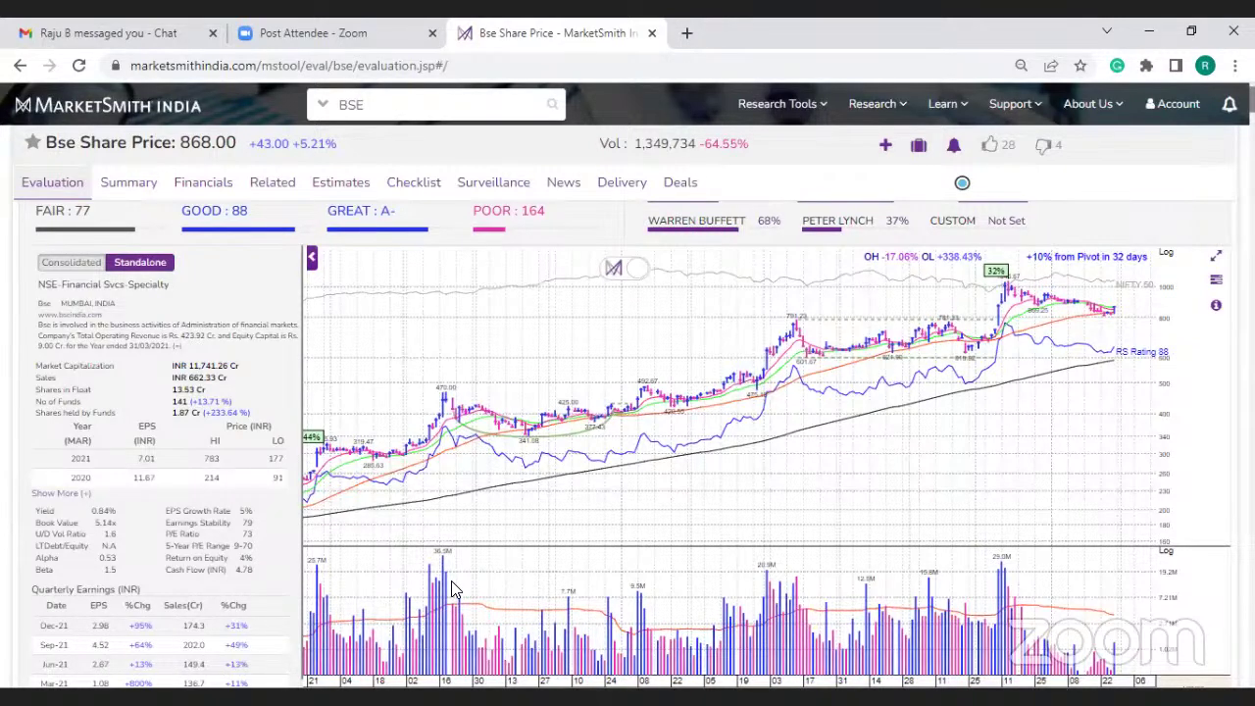
{"action": "mouse_move", "coordinate": [999, 557]}
{"action": "left_mouse_down"}
{"action": "mouse_move", "coordinate": [984, 593]}
{"action": "mouse_move", "coordinate": [1004, 622]}
{"action": "mouse_move", "coordinate": [1010, 571]}
{"action": "mouse_move", "coordinate": [992, 555]}
{"action": "left_mouse_up"}
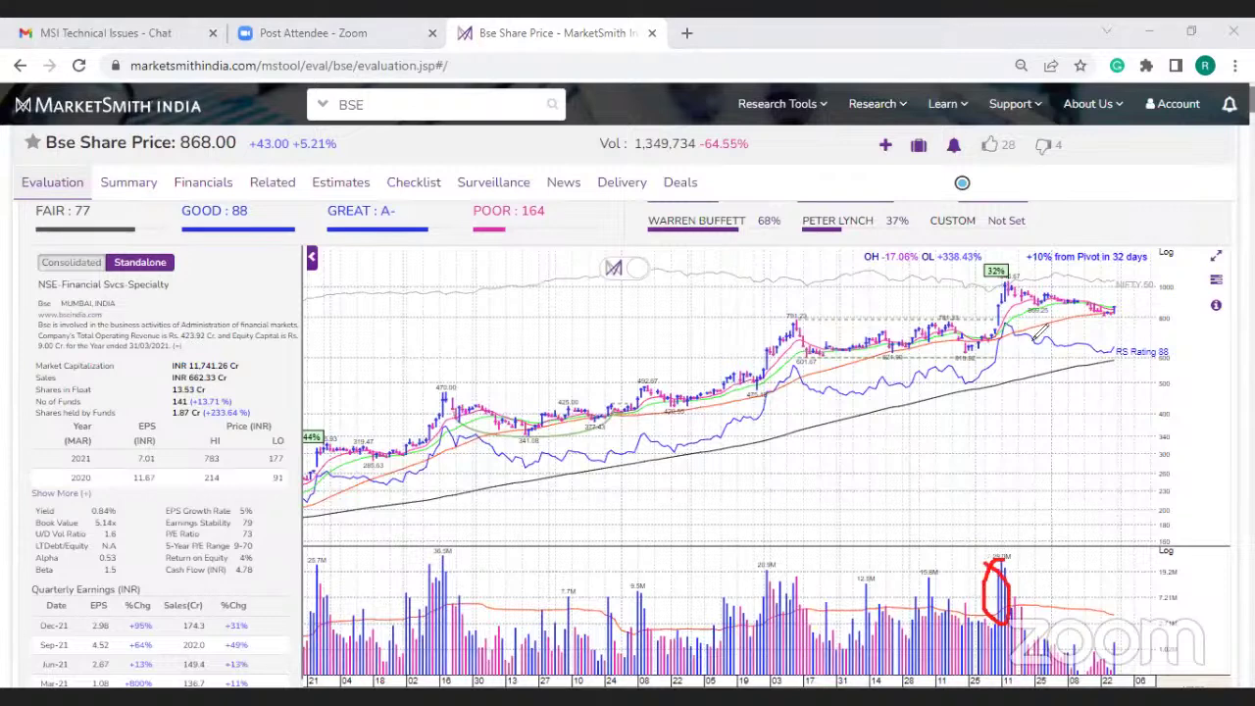
{"action": "left_click_drag", "start_coordinate": [1025, 293], "coordinate": [1113, 311]}
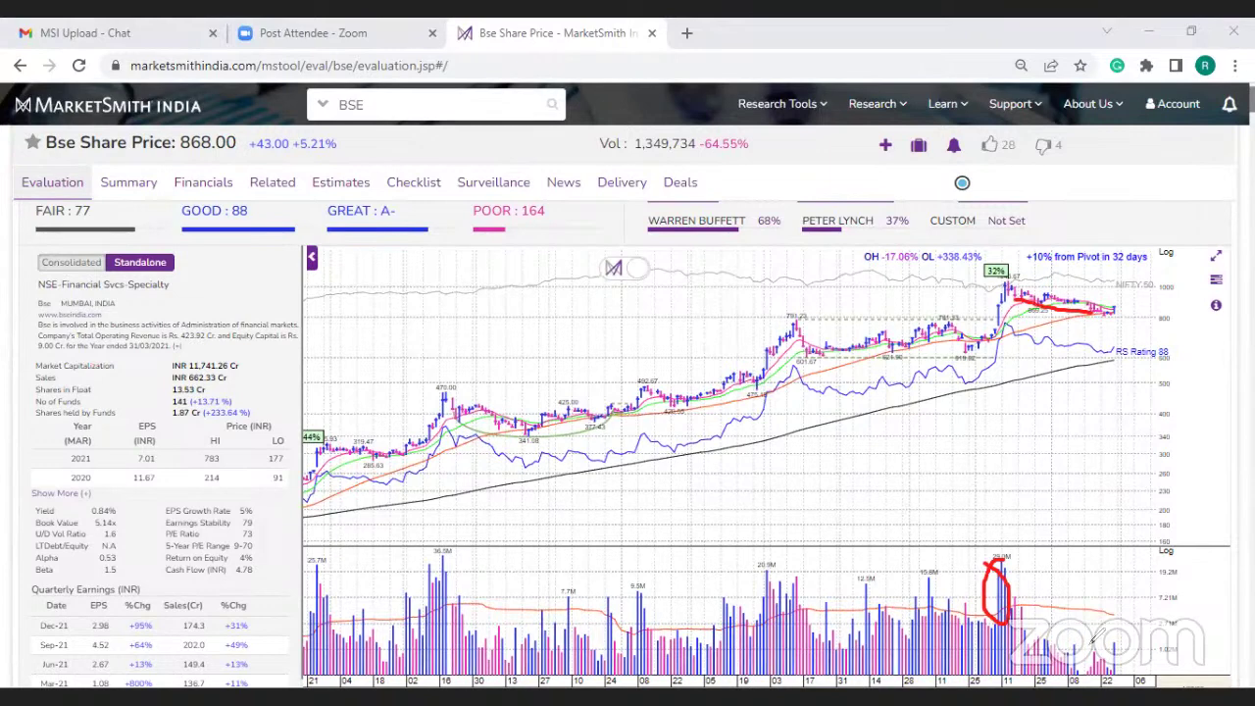
{"action": "mouse_move", "coordinate": [1092, 638]}
{"action": "left_mouse_down"}
{"action": "mouse_move", "coordinate": [1085, 622]}
{"action": "mouse_move", "coordinate": [1050, 618]}
{"action": "mouse_move", "coordinate": [1043, 659]}
{"action": "mouse_move", "coordinate": [1101, 662]}
{"action": "mouse_move", "coordinate": [1114, 640]}
{"action": "mouse_move", "coordinate": [1089, 620]}
{"action": "left_mouse_up"}
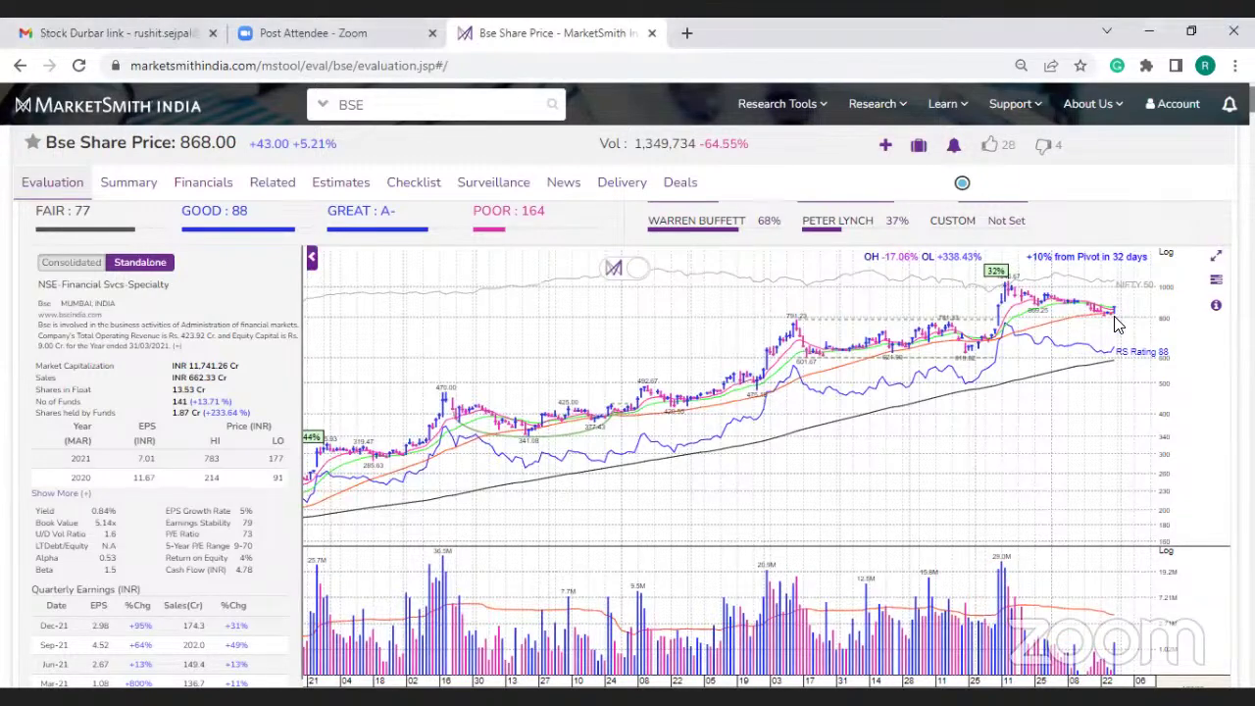
Check Bse's latest price and moving averages on the weekly chart, return to the daily chart and review its recent action
{"action": "scroll", "coordinate": [1121, 406], "scroll_direction": "down", "scroll_amount": 3}
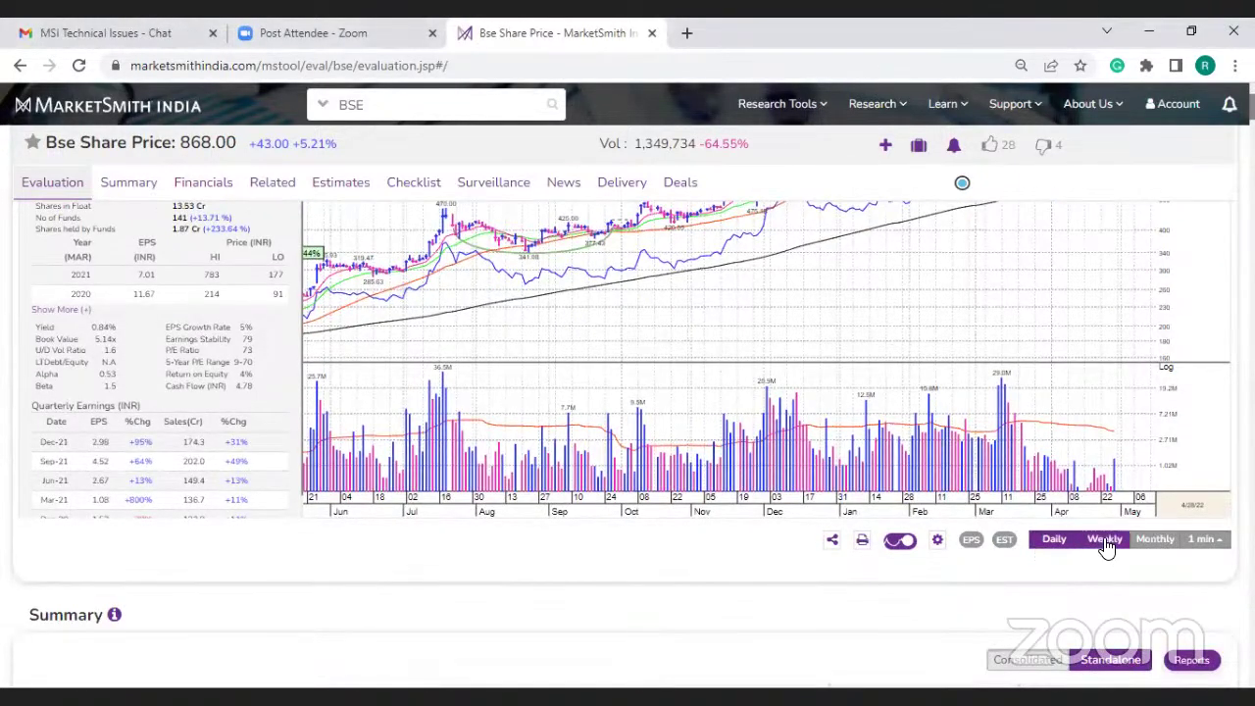
{"action": "left_click", "coordinate": [1106, 541]}
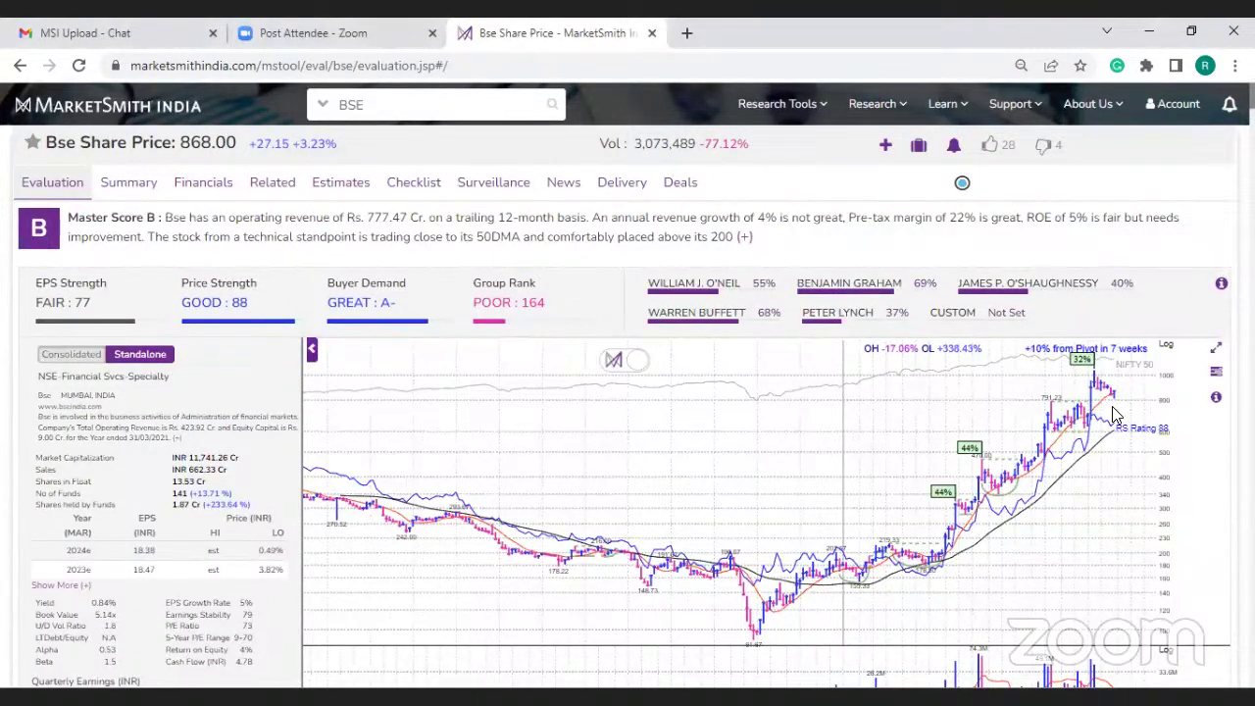
{"action": "mouse_move", "coordinate": [1114, 415]}
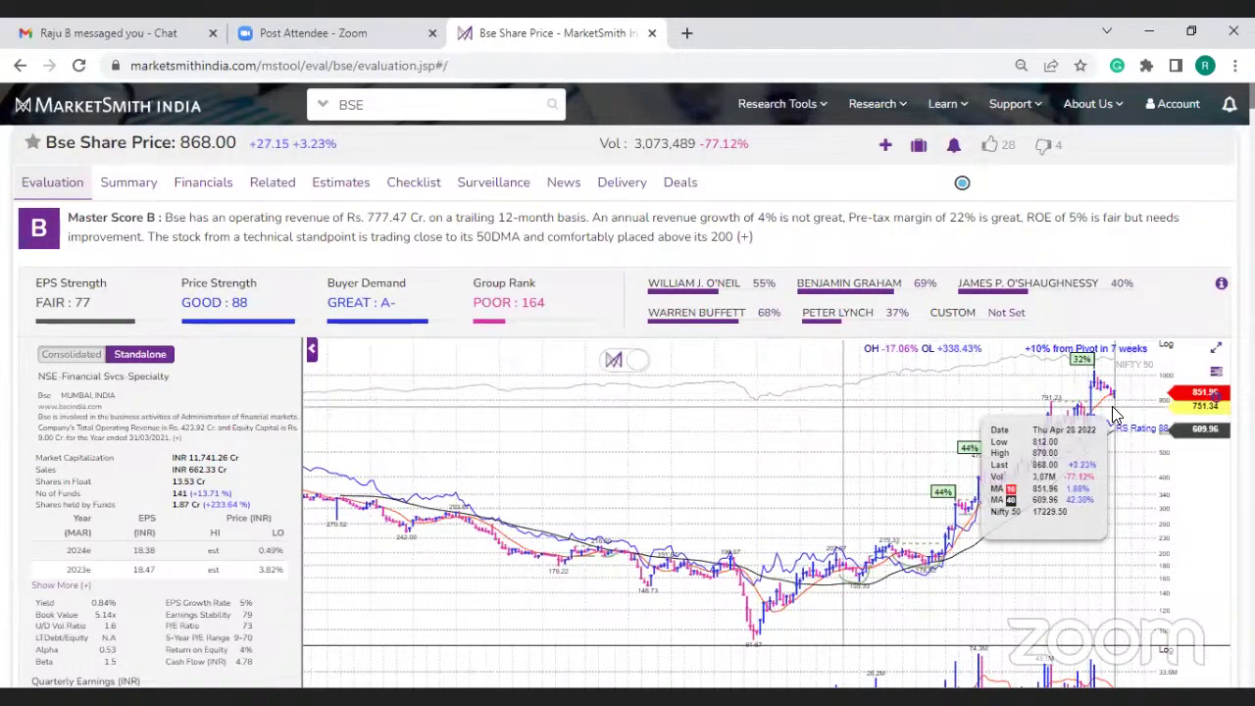
{"action": "scroll", "coordinate": [1114, 415], "scroll_direction": "down", "scroll_amount": 2}
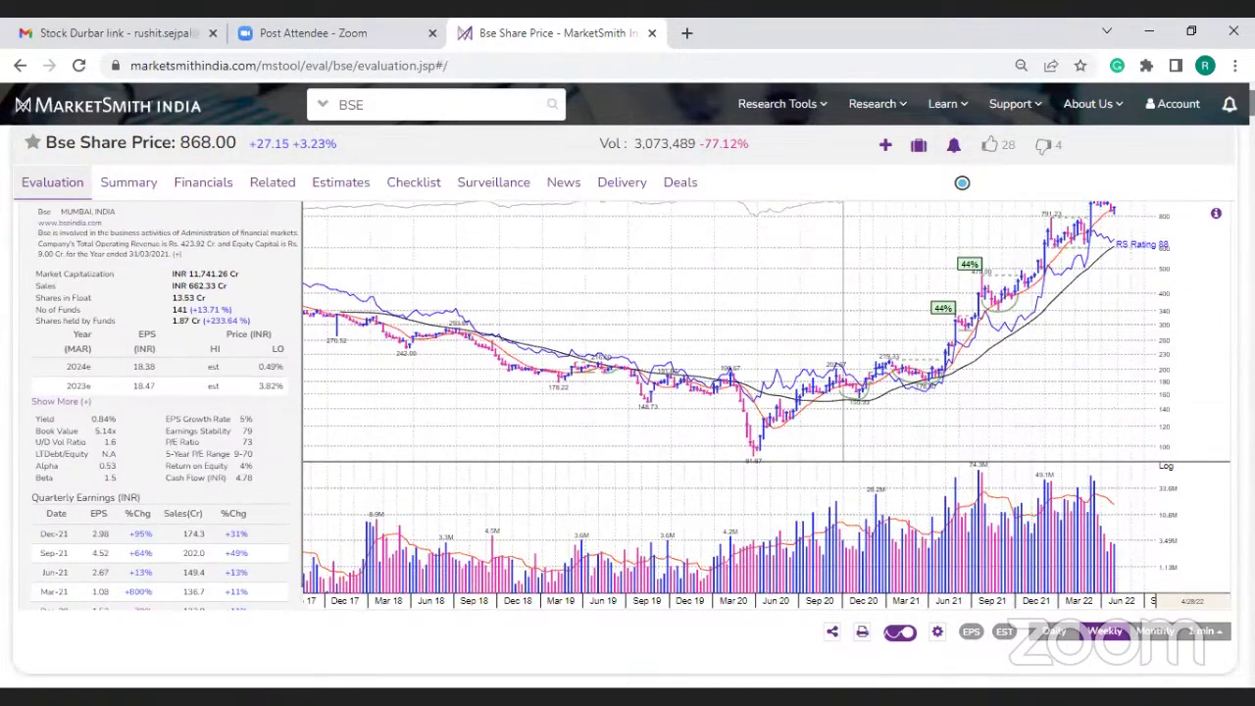
{"action": "left_click", "coordinate": [1055, 631]}
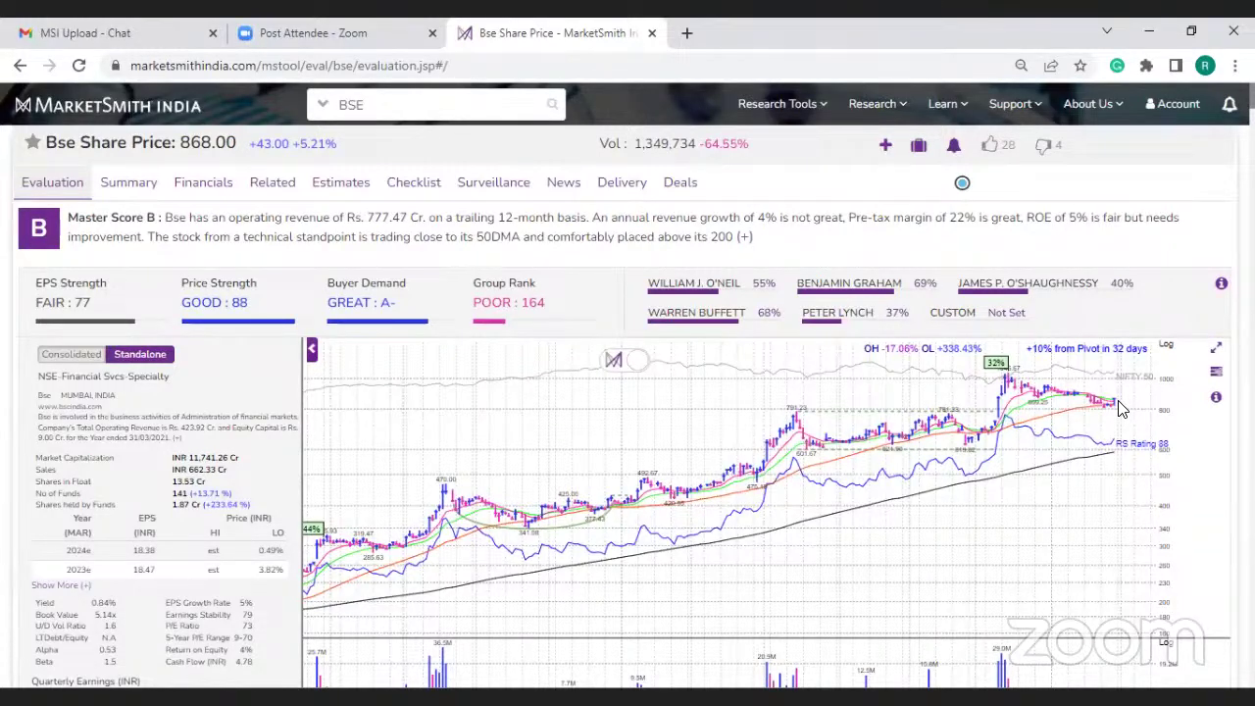
{"action": "scroll", "coordinate": [1124, 410], "scroll_direction": "down", "scroll_amount": 1}
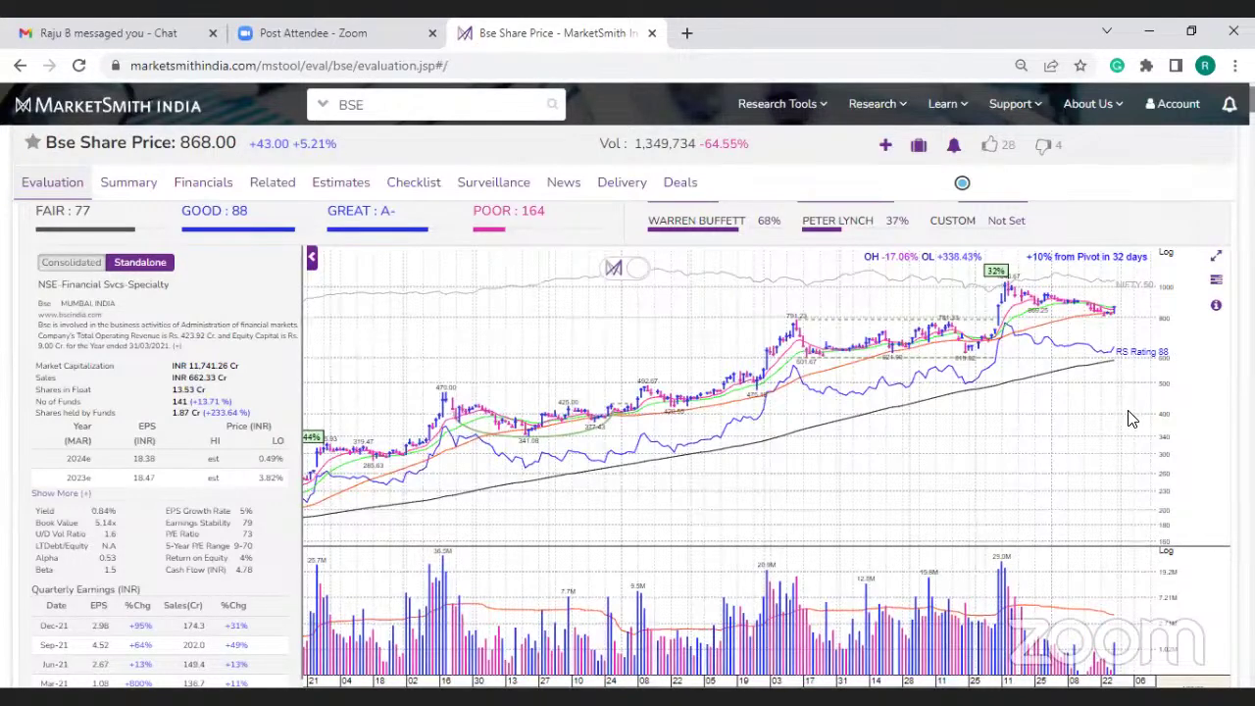
{"action": "scroll", "coordinate": [1133, 420], "scroll_direction": "up", "scroll_amount": 1}
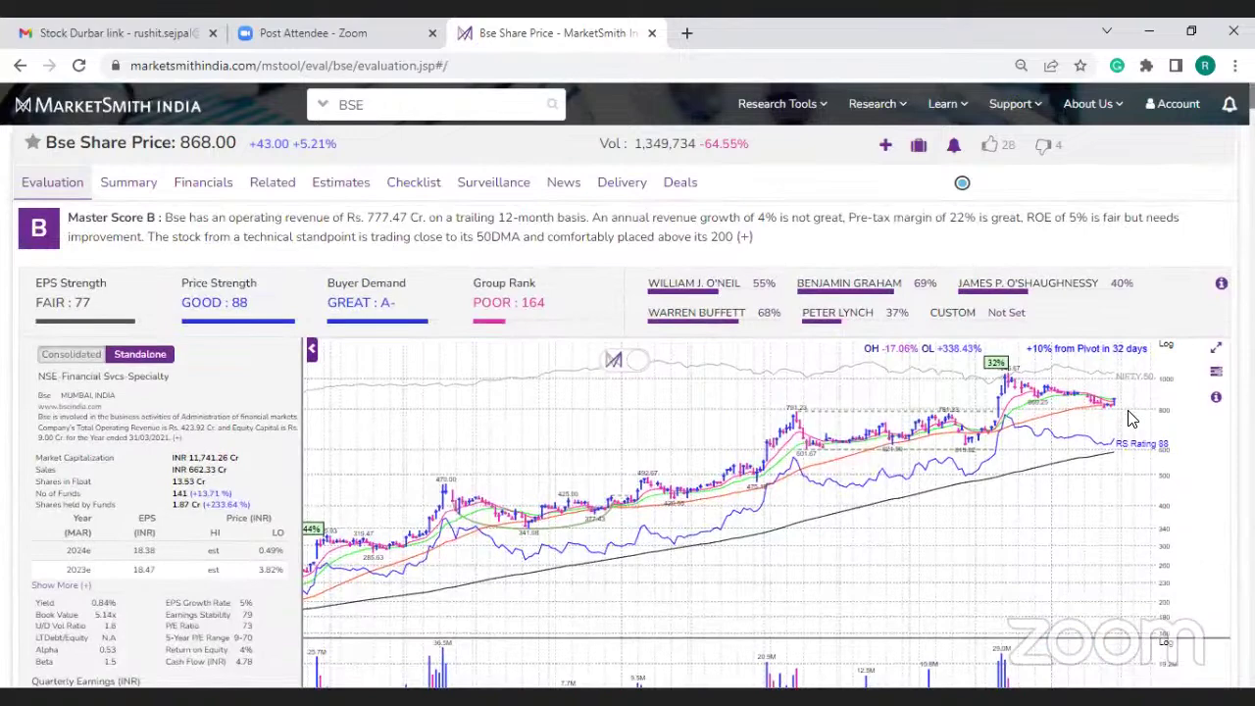
Search for "guj" and open the Guj.Alkalies & Chems. (GUJALKALI) evaluation chart
{"action": "scroll", "coordinate": [1133, 420], "scroll_direction": "down", "scroll_amount": 1}
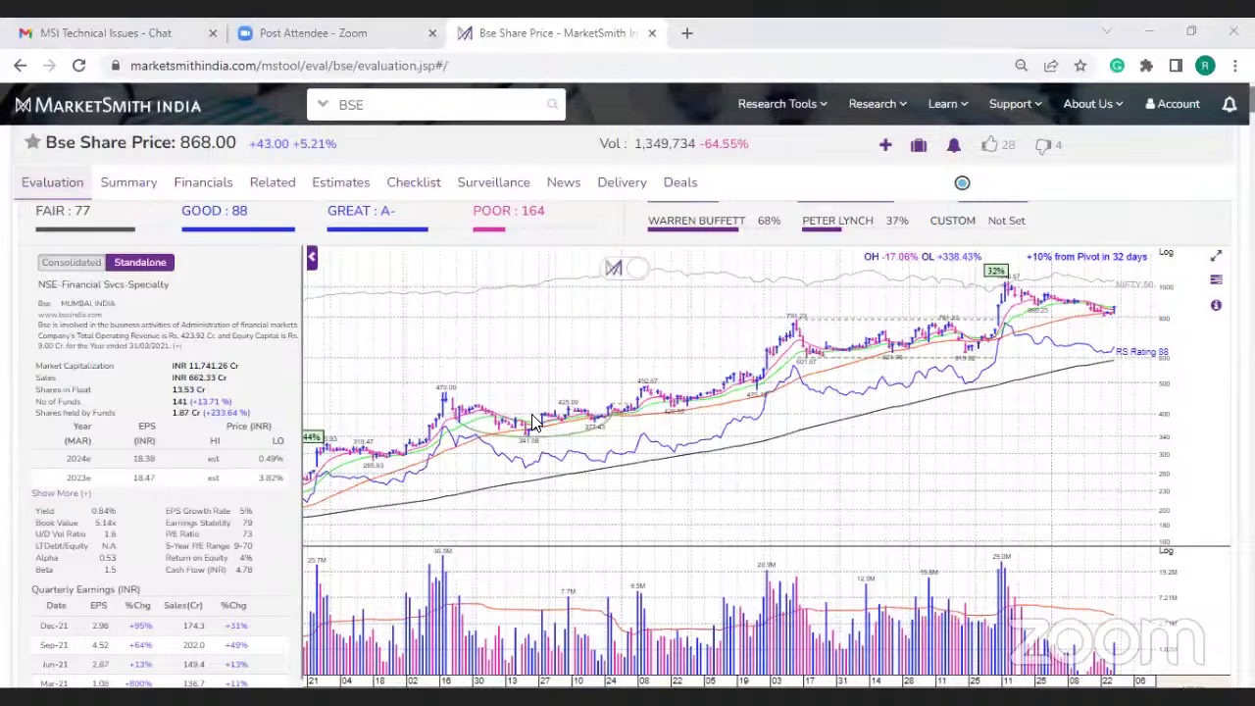
{"action": "type", "text": "guj"}
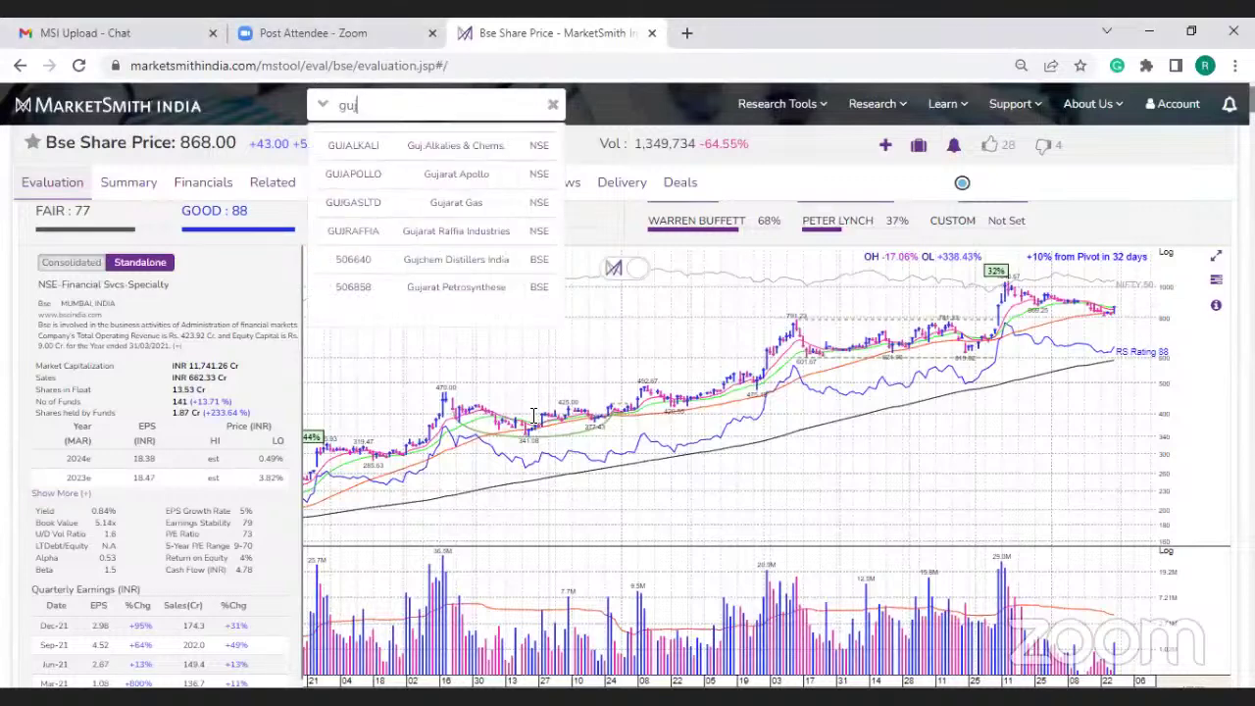
{"action": "left_click", "coordinate": [467, 145]}
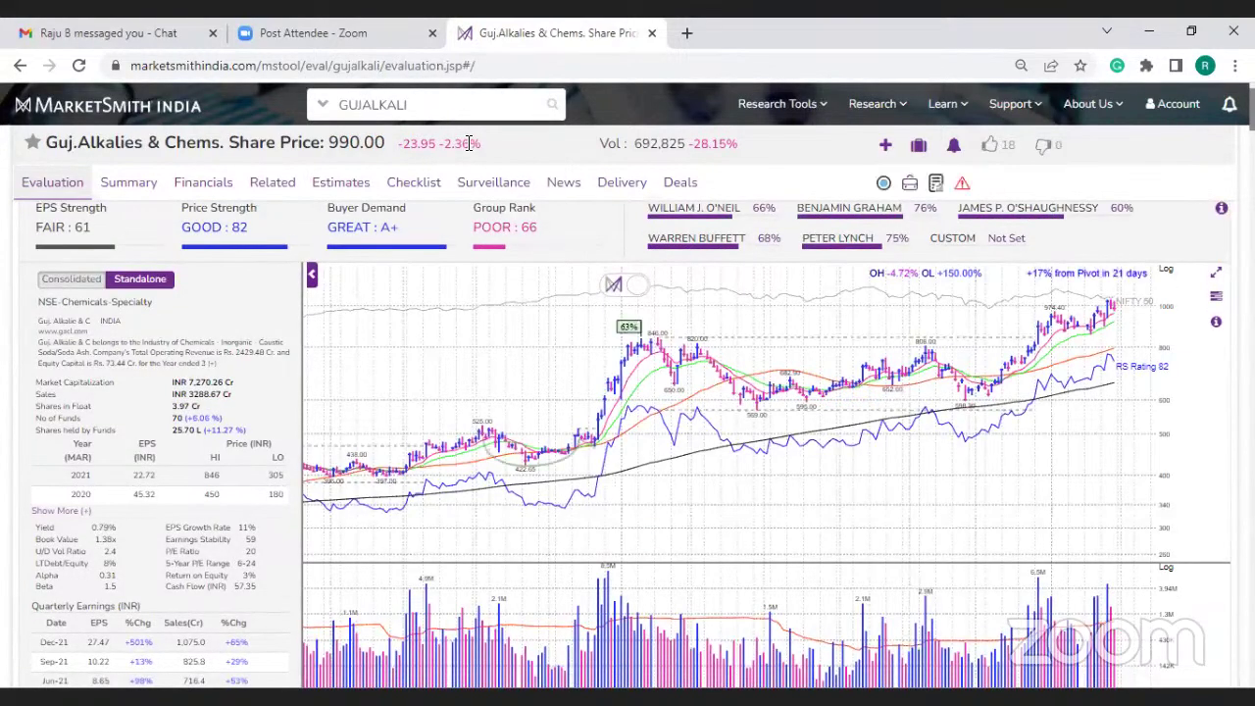
Examine Guj.Alkalies & Chems.' ratings, base and recent price action around the moving averages, volume, RS line and quarterly earnings
{"action": "scroll", "coordinate": [502, 373], "scroll_direction": "up", "scroll_amount": 2}
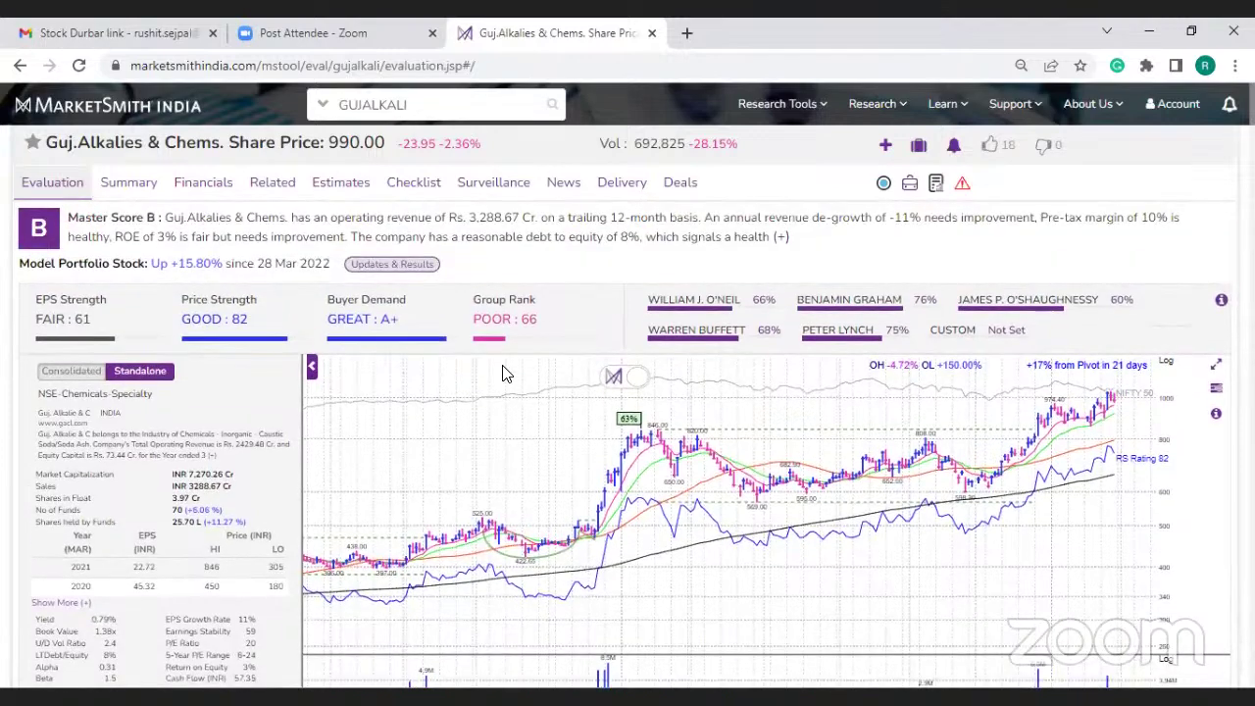
{"action": "scroll", "coordinate": [503, 373], "scroll_direction": "down", "scroll_amount": 2}
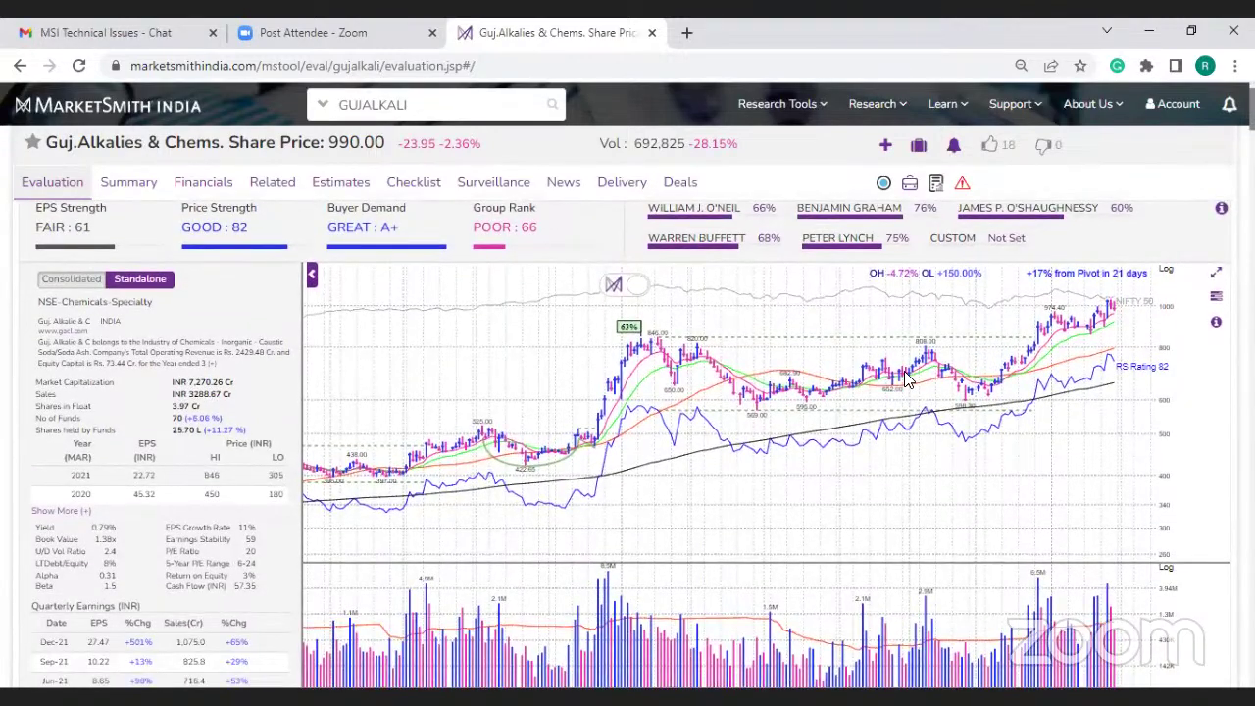
{"action": "mouse_move", "coordinate": [1025, 366]}
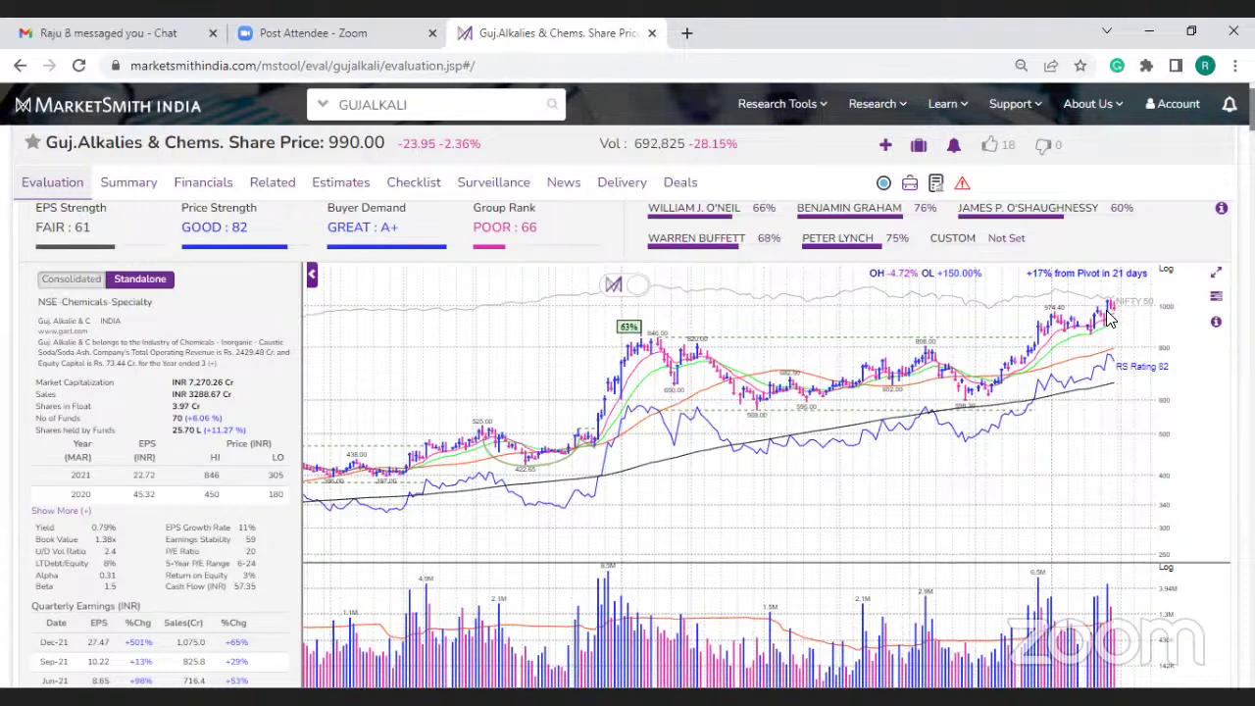
{"action": "mouse_move", "coordinate": [1108, 316]}
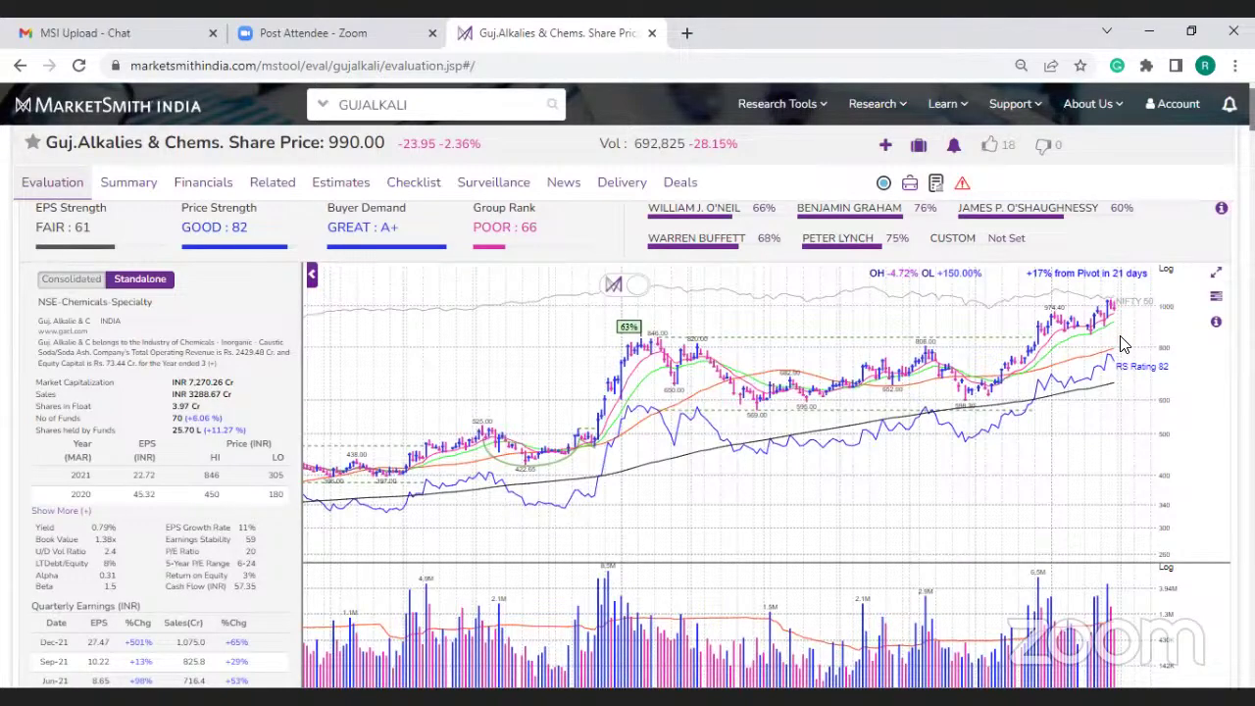
{"action": "scroll", "coordinate": [1124, 343], "scroll_direction": "down", "scroll_amount": 1}
{"action": "scroll", "coordinate": [1123, 343], "scroll_direction": "up", "scroll_amount": 1}
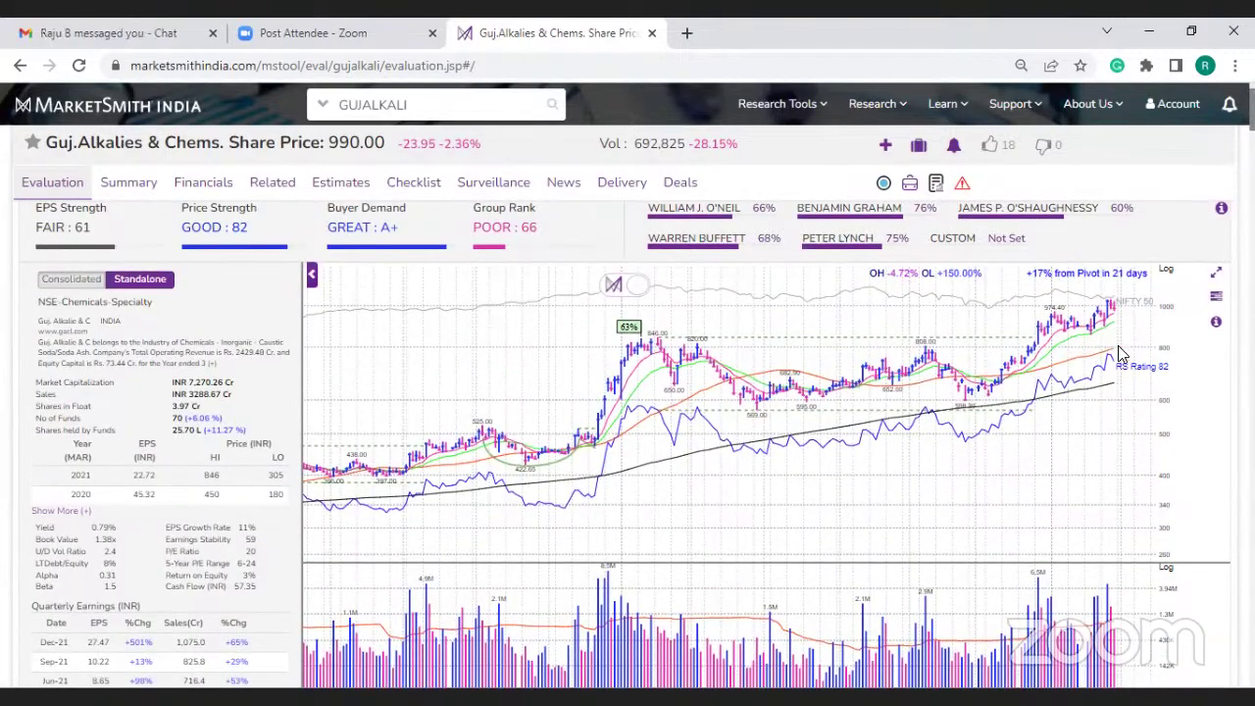
{"action": "mouse_move", "coordinate": [1121, 354]}
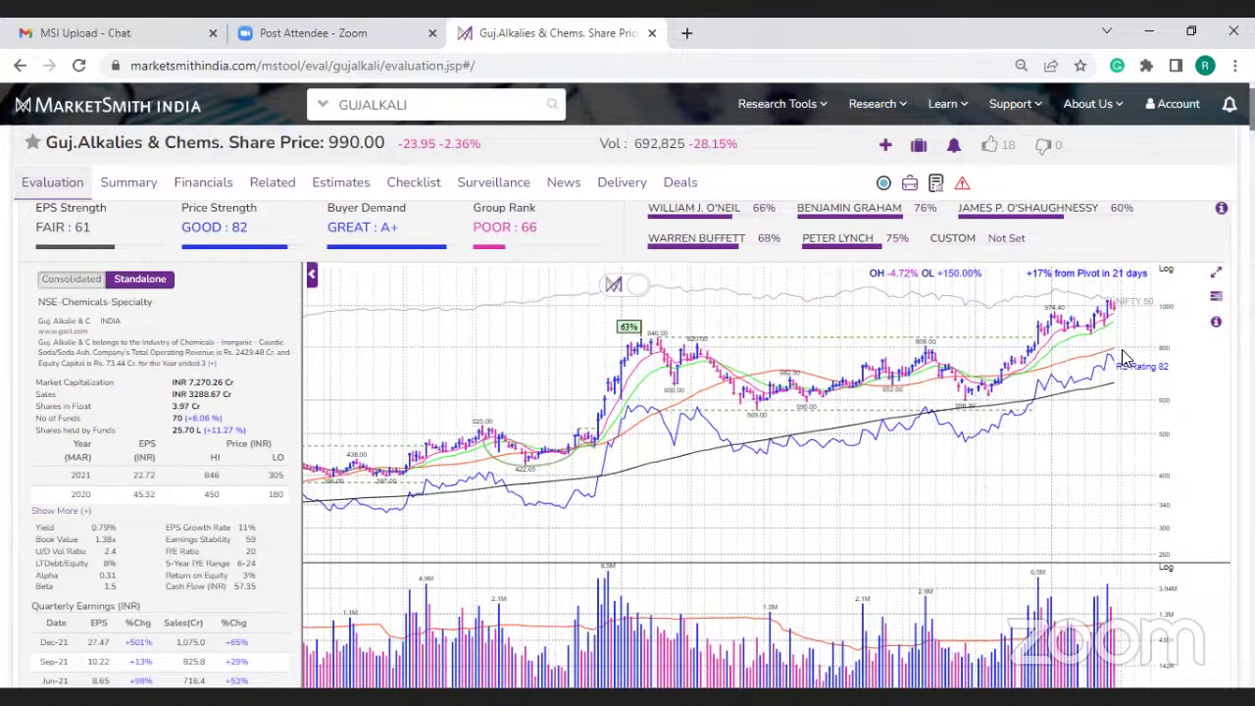
{"action": "scroll", "coordinate": [164, 461], "scroll_direction": "down", "scroll_amount": 1}
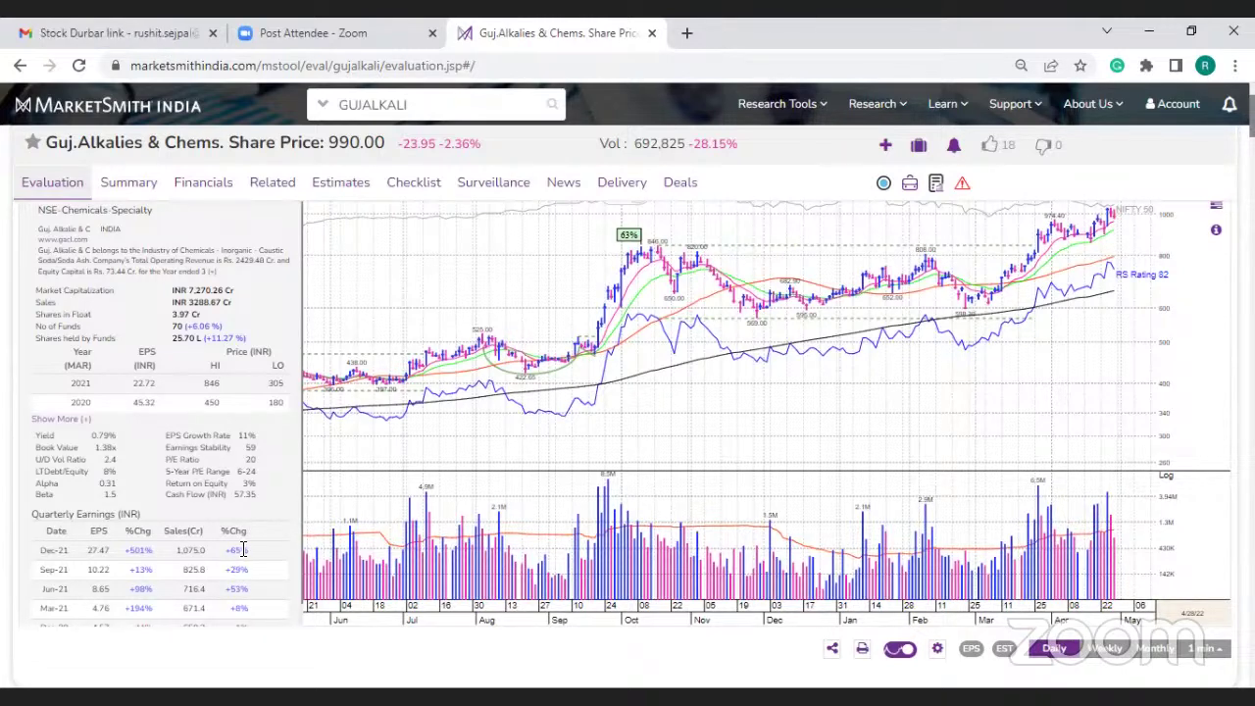
{"action": "scroll", "coordinate": [238, 559], "scroll_direction": "up", "scroll_amount": 1}
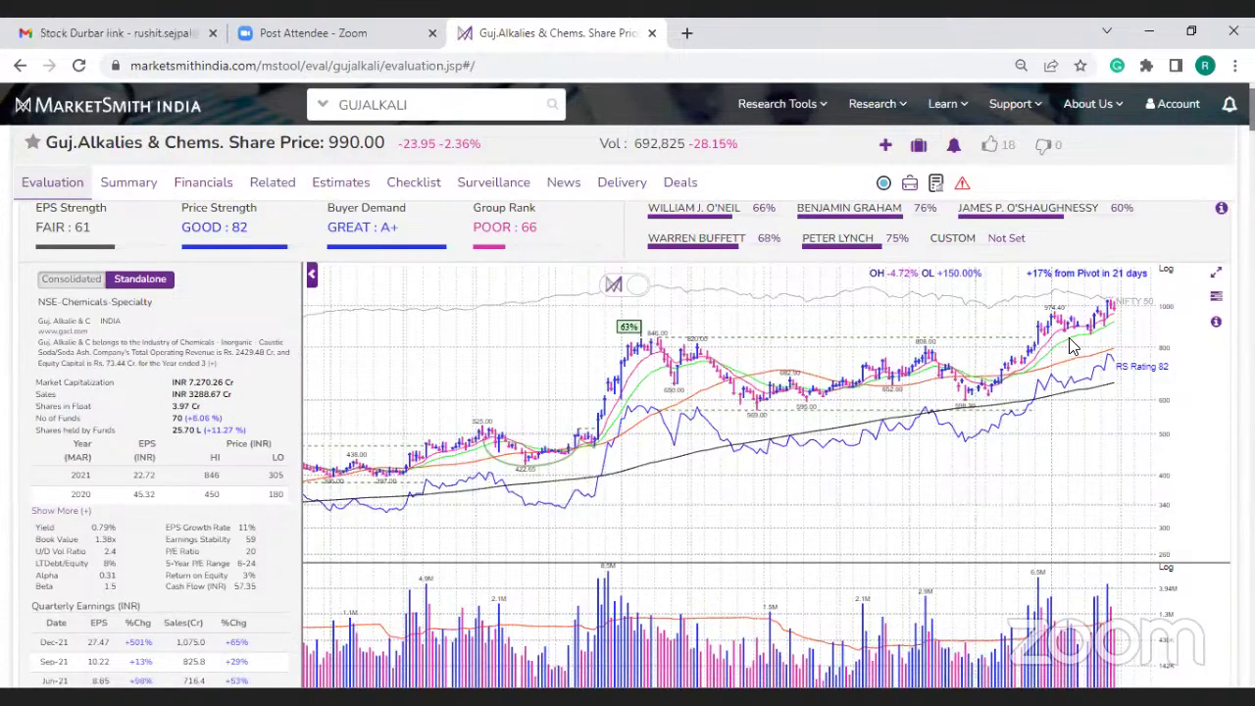
{"action": "scroll", "coordinate": [918, 339], "scroll_direction": "down", "scroll_amount": 1}
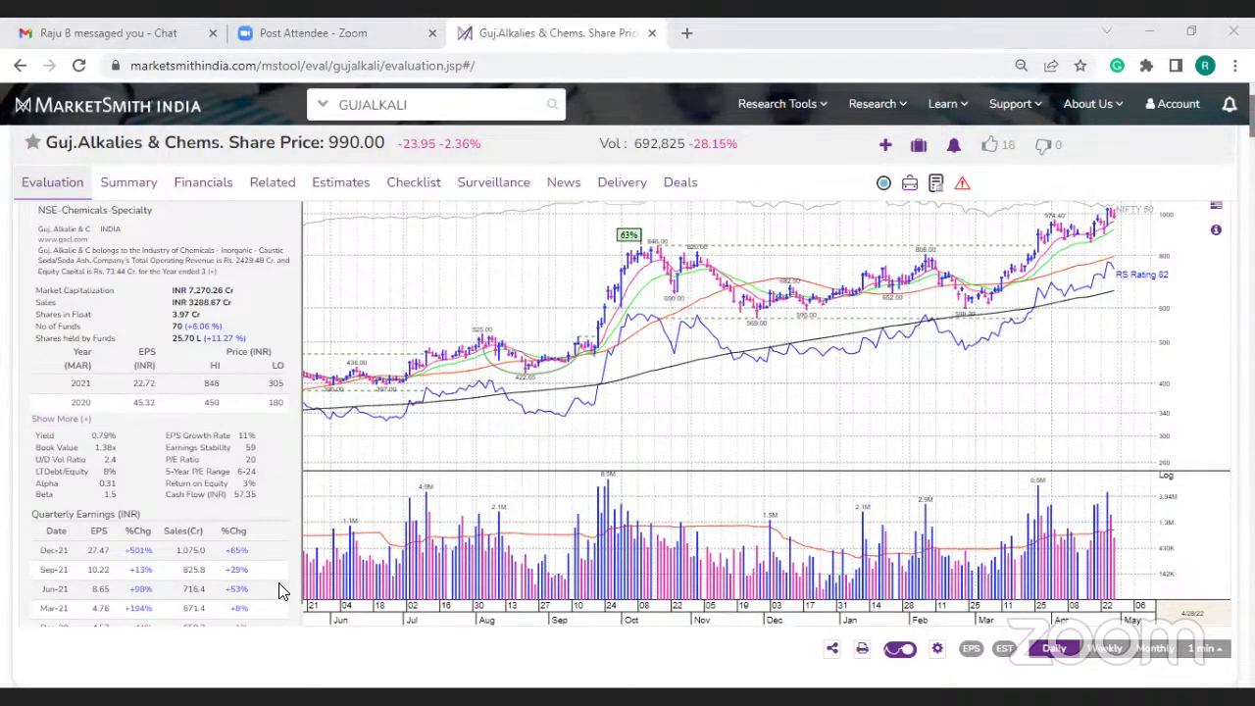
Search for "dal" and open the Dalmia Bharat (DALBHARAT) evaluation chart
{"action": "type", "text": "dal"}
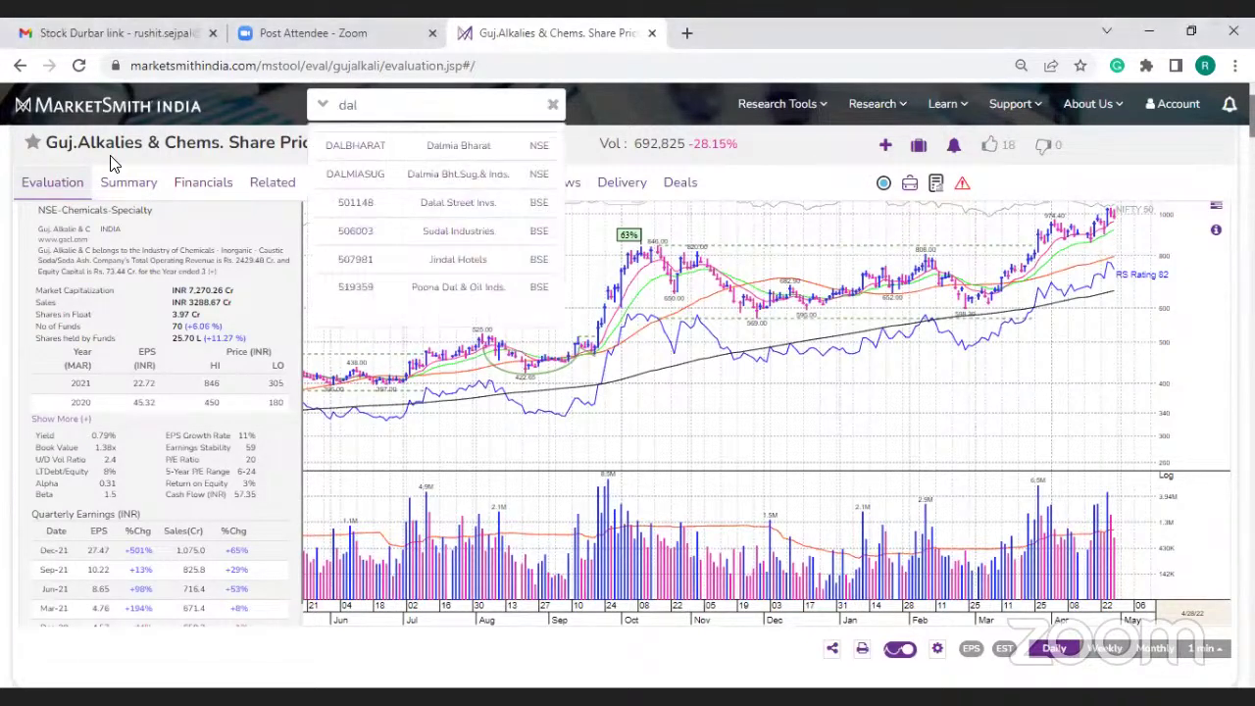
{"action": "left_click", "coordinate": [465, 149]}
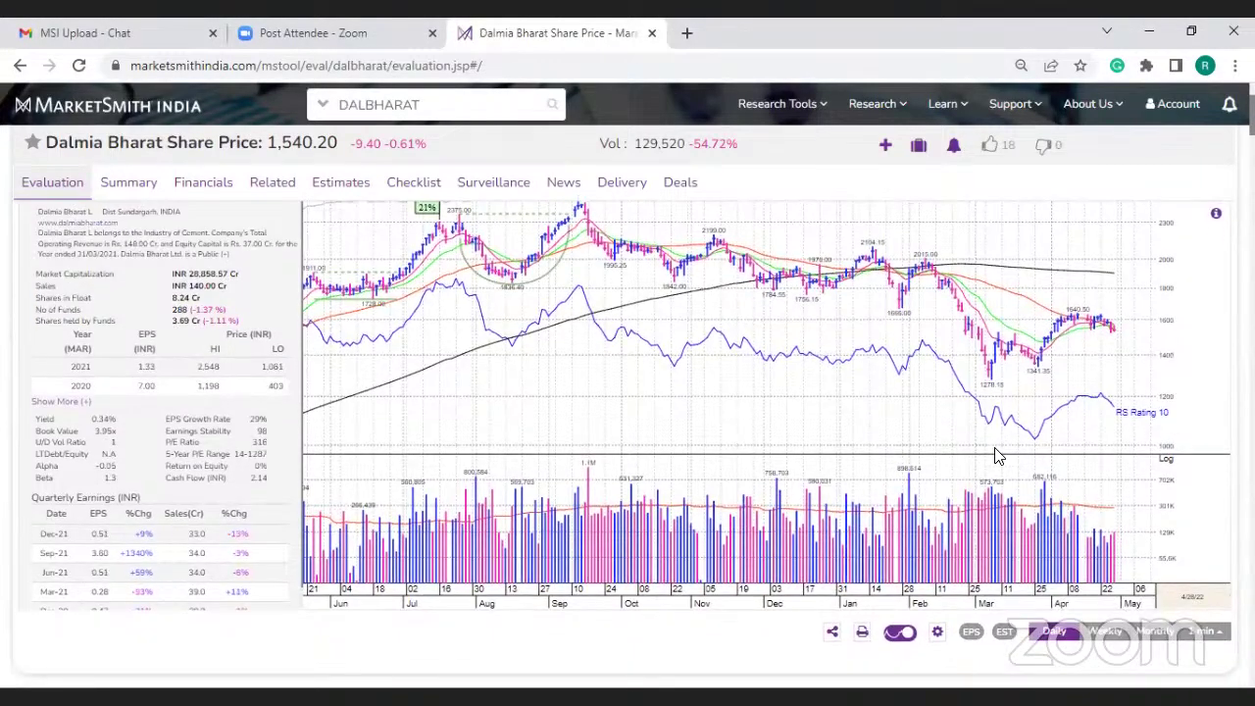
{"action": "scroll", "coordinate": [998, 458], "scroll_direction": "down", "scroll_amount": 1}
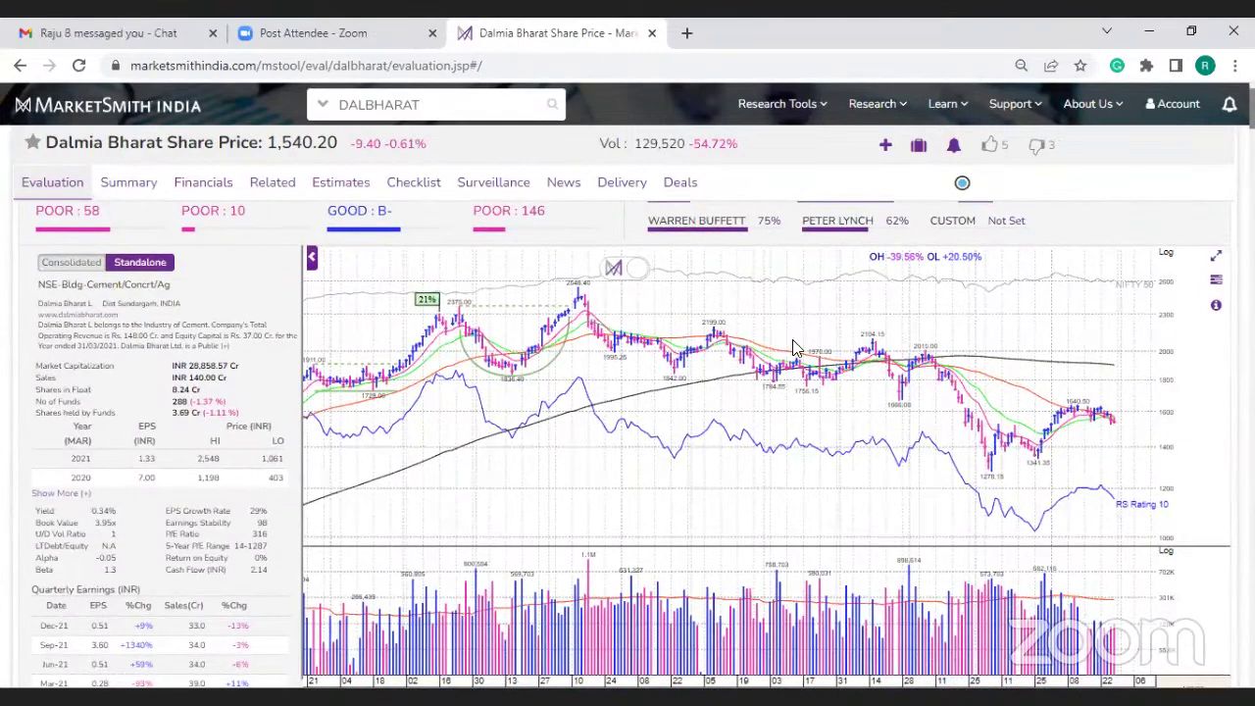
Review Dalmia Bharat's price and volume action and quarterly earnings, and switch its financial data to consolidated
{"action": "mouse_move", "coordinate": [576, 341]}
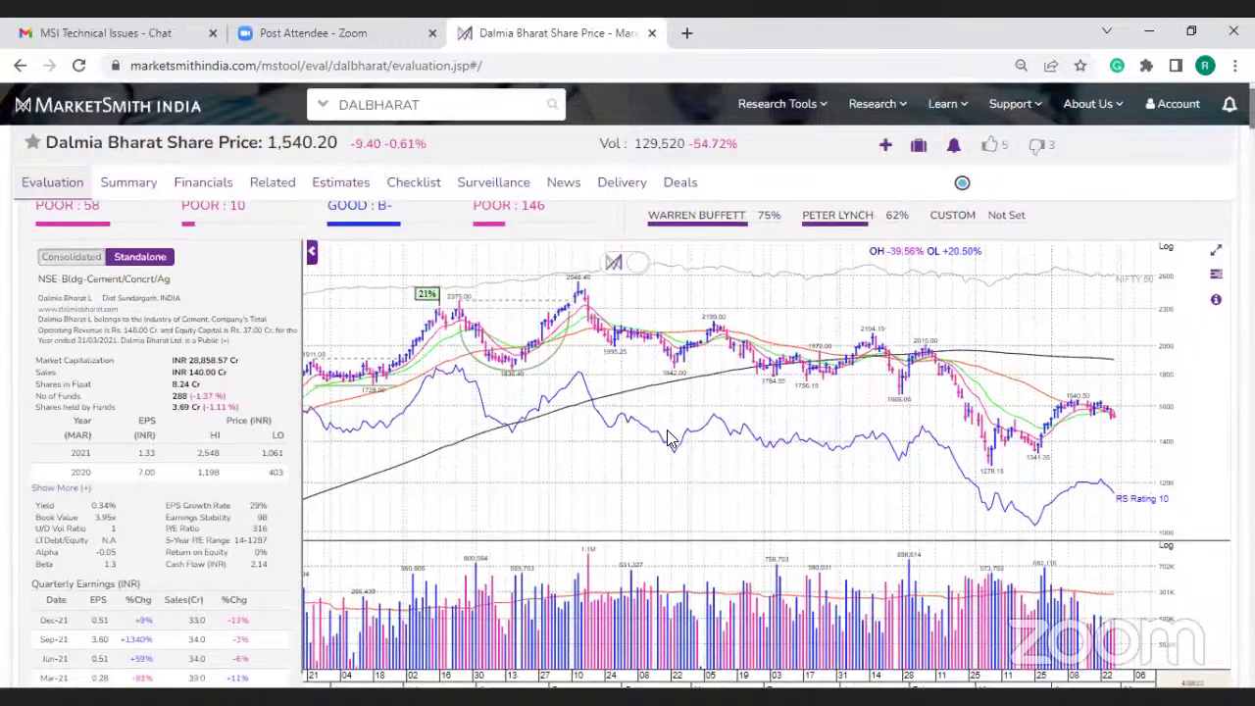
{"action": "scroll", "coordinate": [677, 437], "scroll_direction": "down", "scroll_amount": 2}
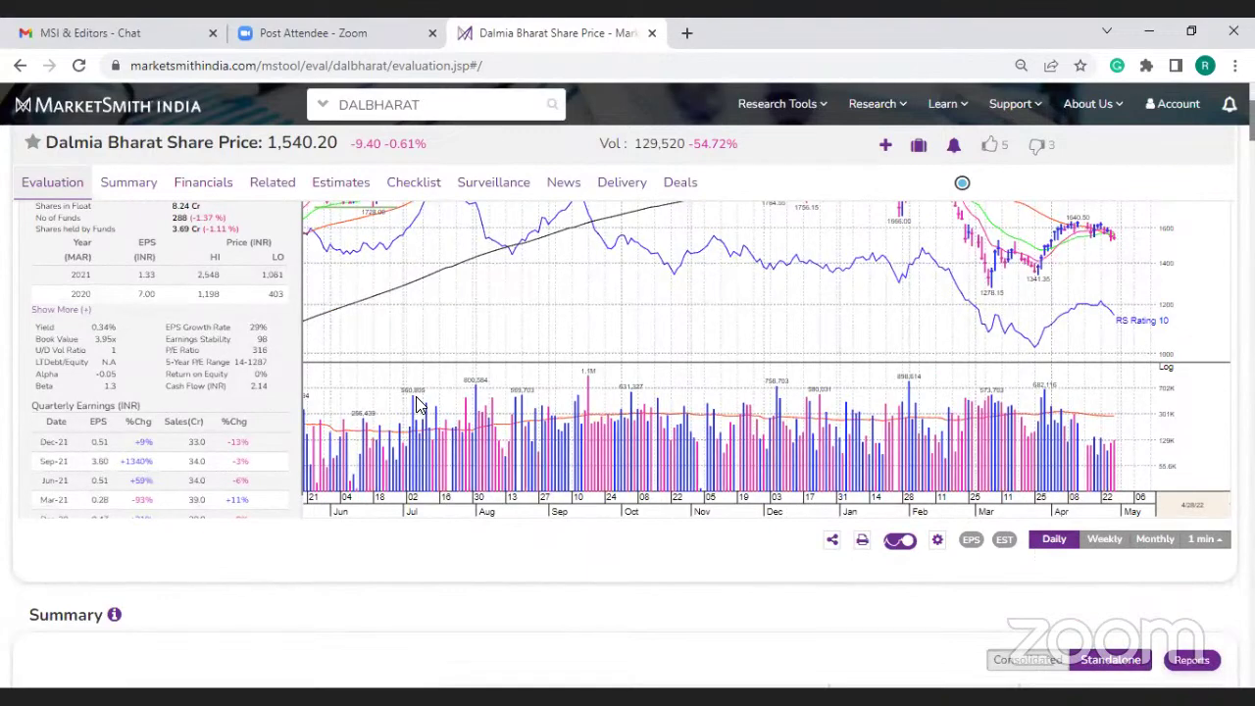
{"action": "scroll", "coordinate": [88, 285], "scroll_direction": "up", "scroll_amount": 2}
{"action": "left_click", "coordinate": [84, 270]}
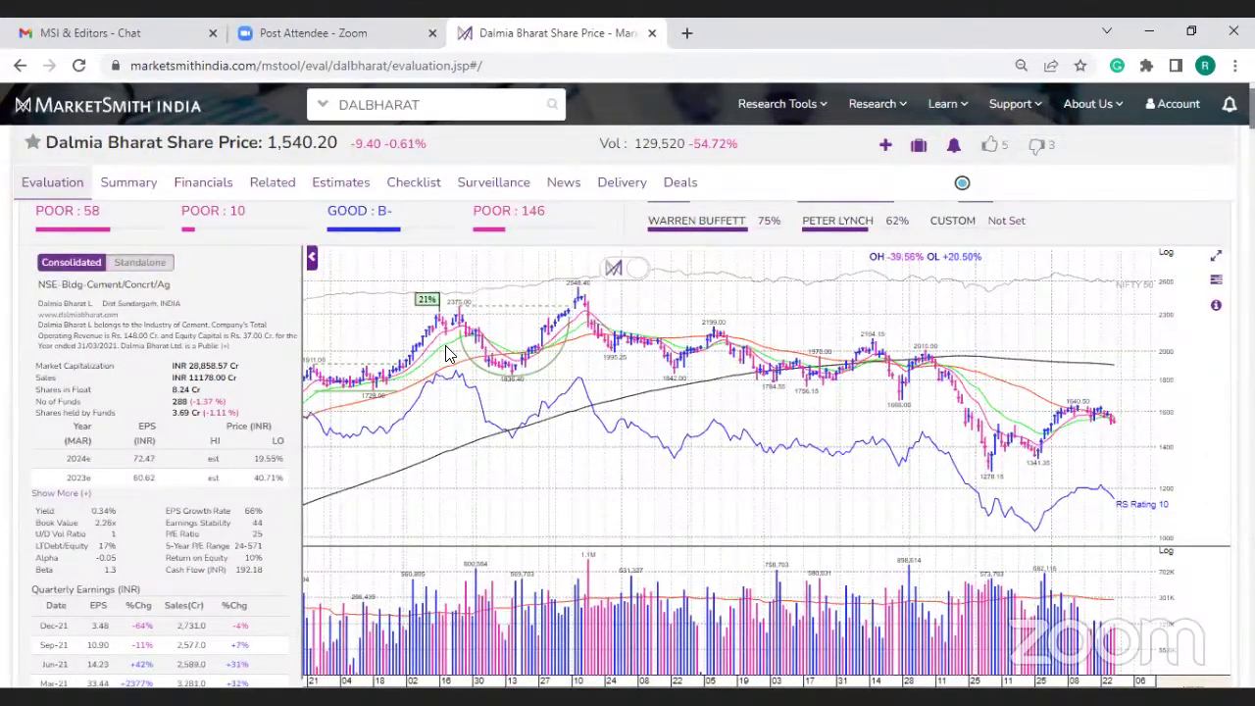
Examine Dalmia Bharat's consolidated quarterly earnings alongside its daily price and volume chart
{"action": "scroll", "coordinate": [446, 353], "scroll_direction": "down", "scroll_amount": 2}
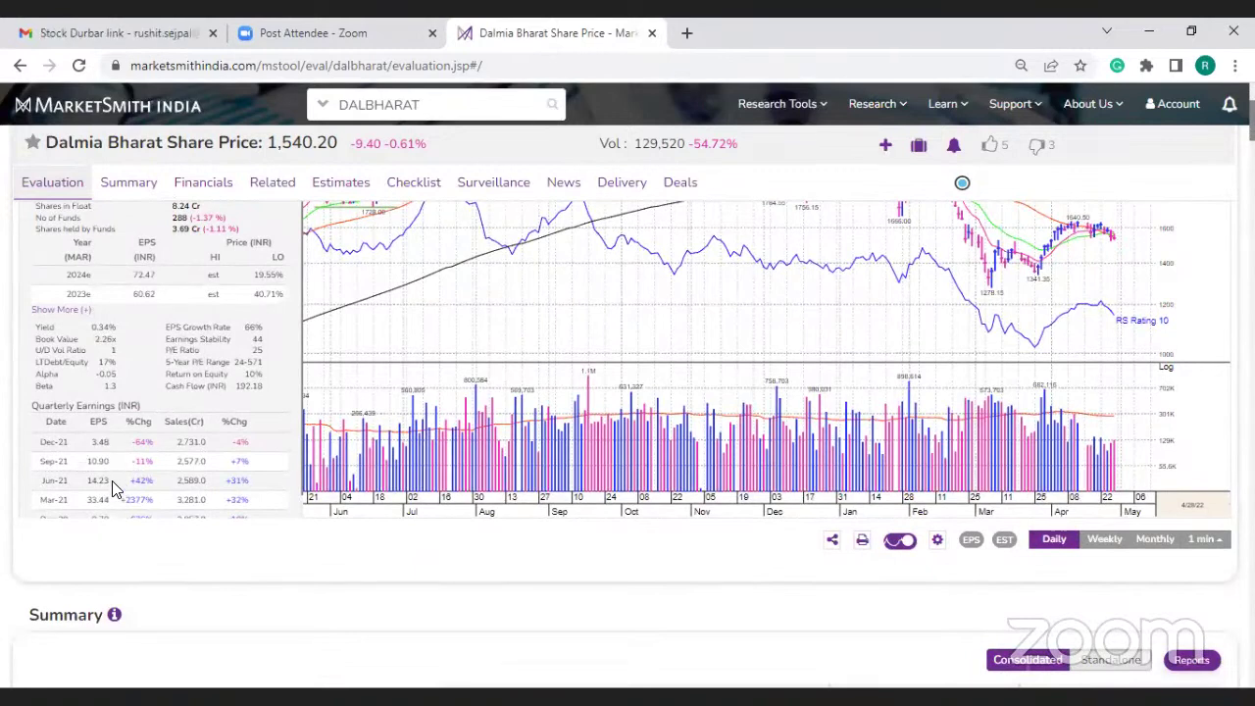
{"action": "scroll", "coordinate": [113, 485], "scroll_direction": "down", "scroll_amount": 1}
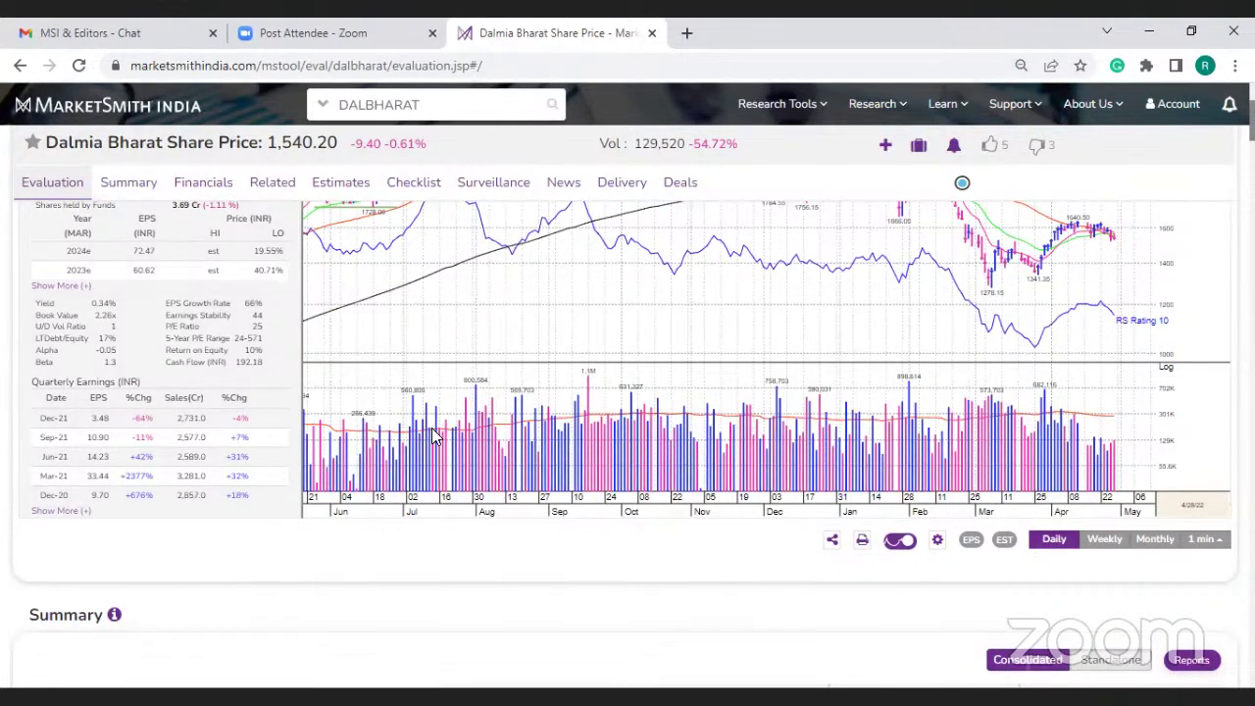
{"action": "scroll", "coordinate": [437, 436], "scroll_direction": "up", "scroll_amount": 2}
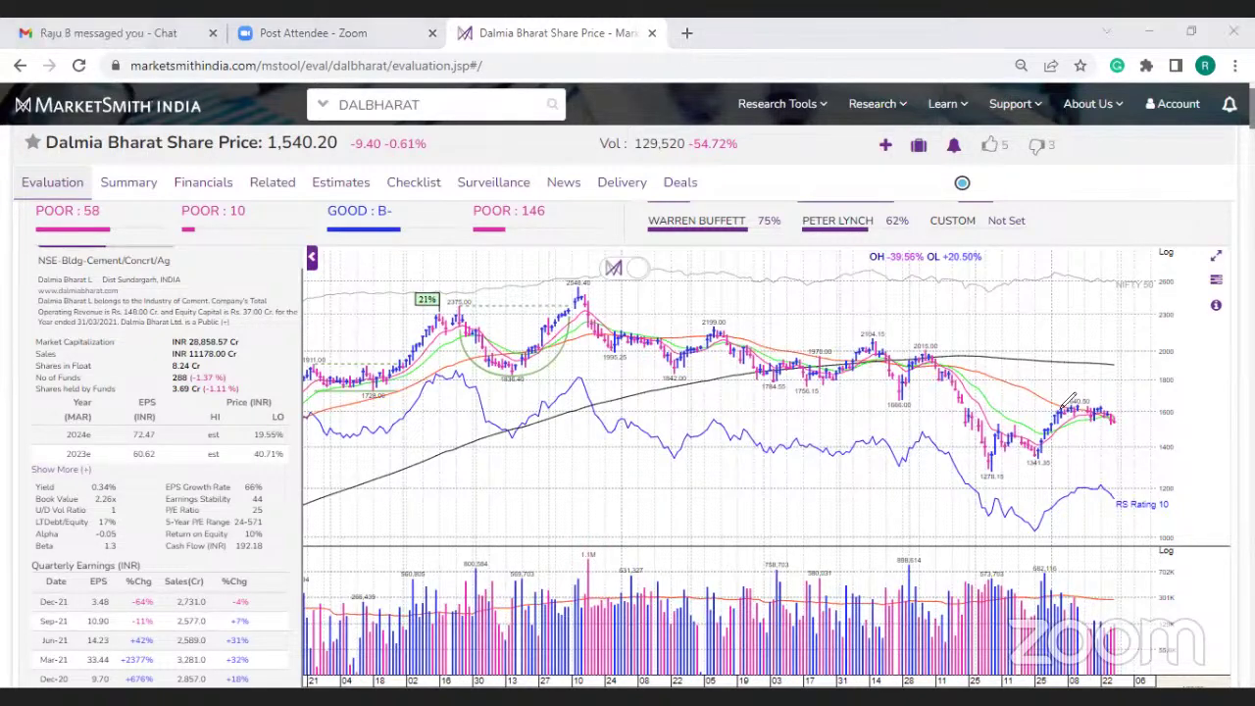
Mark up Dalmia Bharat's late-March rally and its volume, the April sideways prices and their volume, and the Buyer Demand rating
{"action": "mouse_move", "coordinate": [1054, 402]}
{"action": "left_mouse_down"}
{"action": "mouse_move", "coordinate": [1034, 440]}
{"action": "mouse_move", "coordinate": [1040, 463]}
{"action": "mouse_move", "coordinate": [1065, 444]}
{"action": "mouse_move", "coordinate": [1059, 406]}
{"action": "left_mouse_up"}
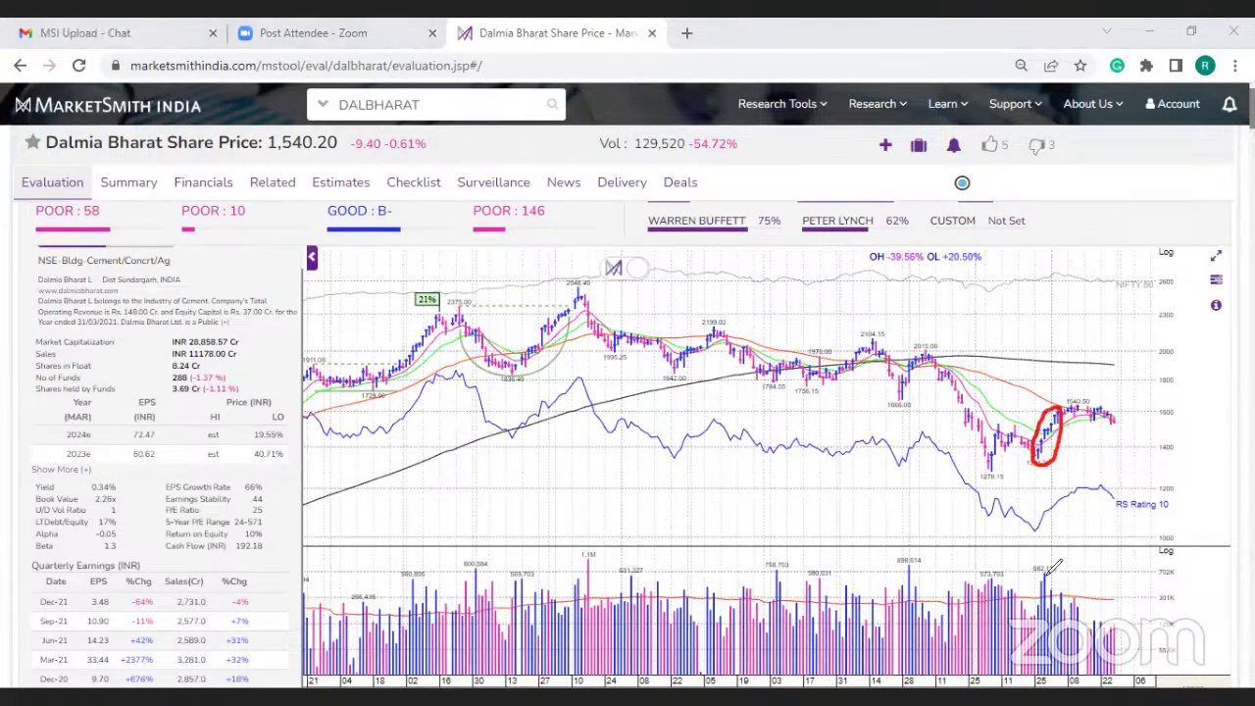
{"action": "mouse_move", "coordinate": [1048, 575]}
{"action": "left_mouse_down"}
{"action": "mouse_move", "coordinate": [1037, 587]}
{"action": "mouse_move", "coordinate": [1065, 602]}
{"action": "mouse_move", "coordinate": [1052, 579]}
{"action": "left_mouse_up"}
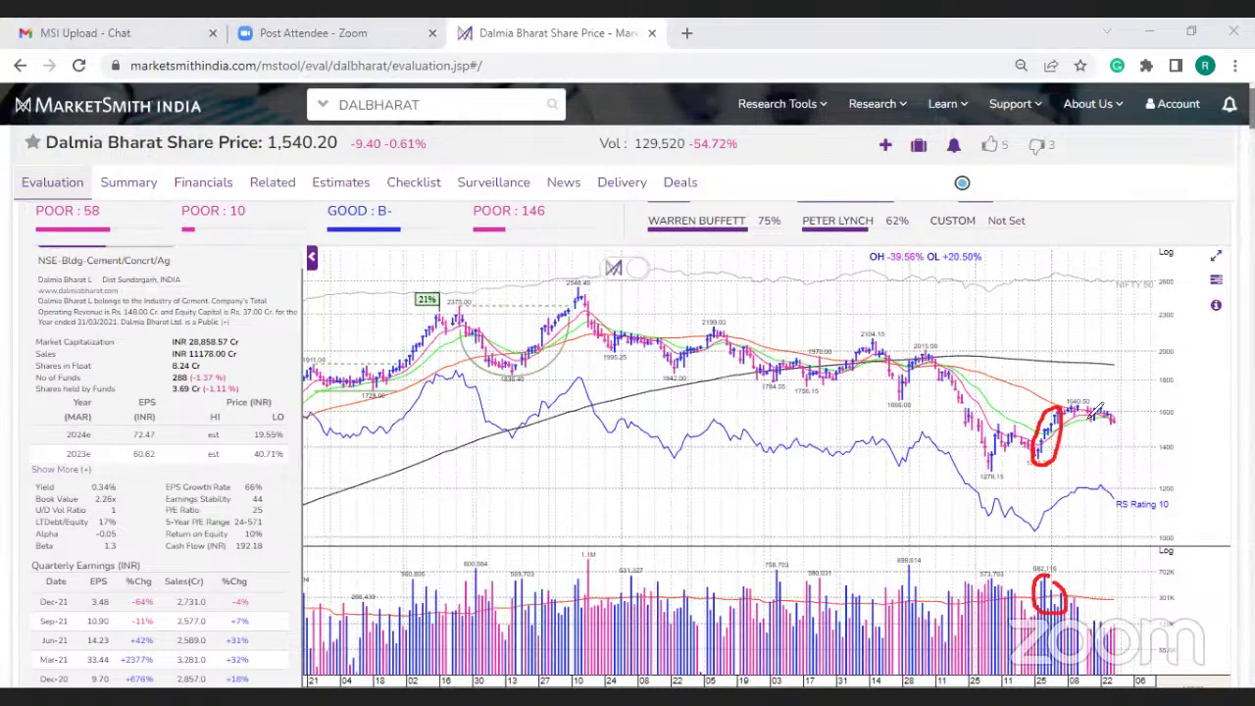
{"action": "mouse_move", "coordinate": [1075, 418]}
{"action": "left_mouse_down"}
{"action": "mouse_move", "coordinate": [1116, 422]}
{"action": "mouse_move", "coordinate": [1109, 412]}
{"action": "left_mouse_up"}
{"action": "mouse_move", "coordinate": [1126, 613]}
{"action": "left_mouse_down"}
{"action": "mouse_move", "coordinate": [1077, 616]}
{"action": "mouse_move", "coordinate": [1135, 616]}
{"action": "left_mouse_up"}
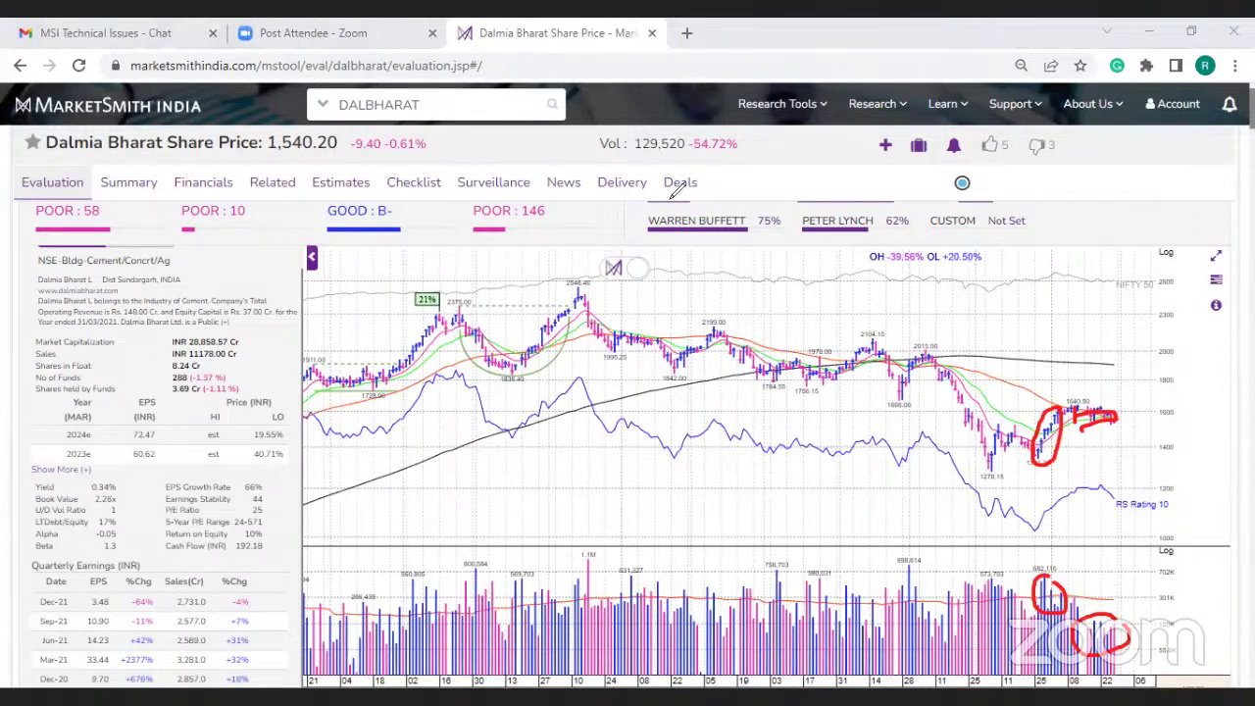
{"action": "left_click_drag", "start_coordinate": [362, 244], "coordinate": [420, 209]}
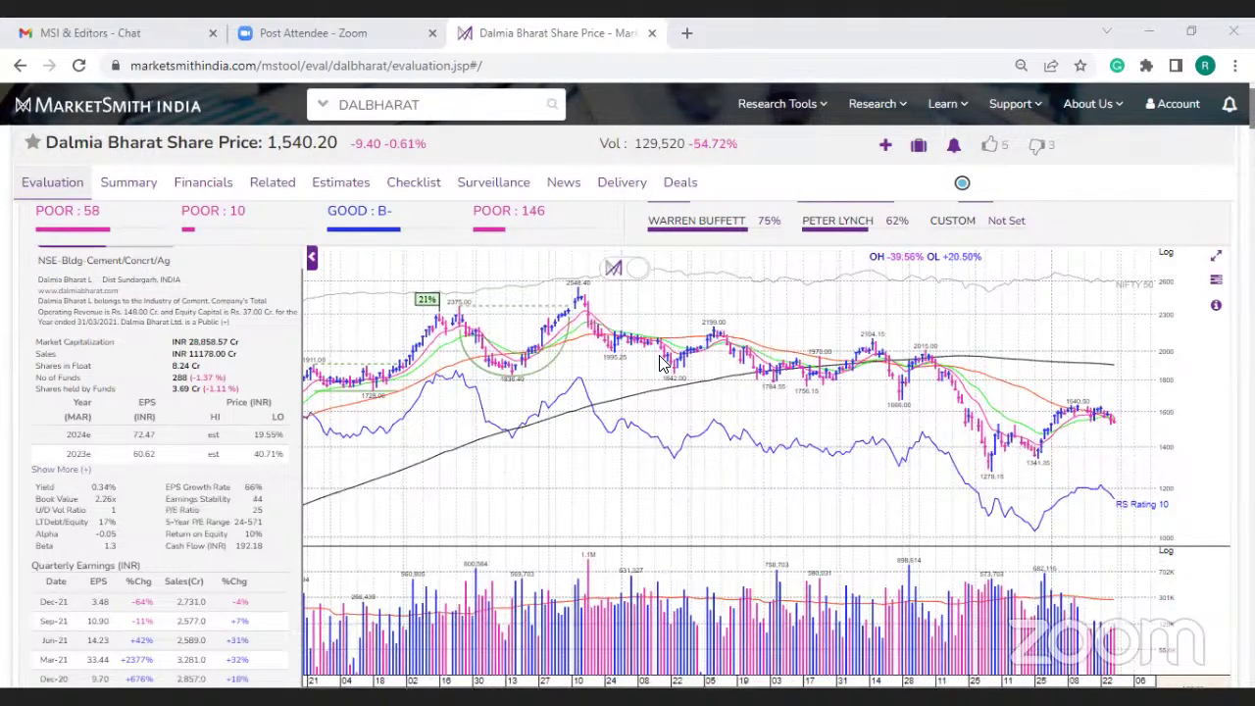
Search for "tata che" and open the Tata Chemicals (TATACHEM) evaluation chart
{"action": "left_click", "coordinate": [249, 97]}
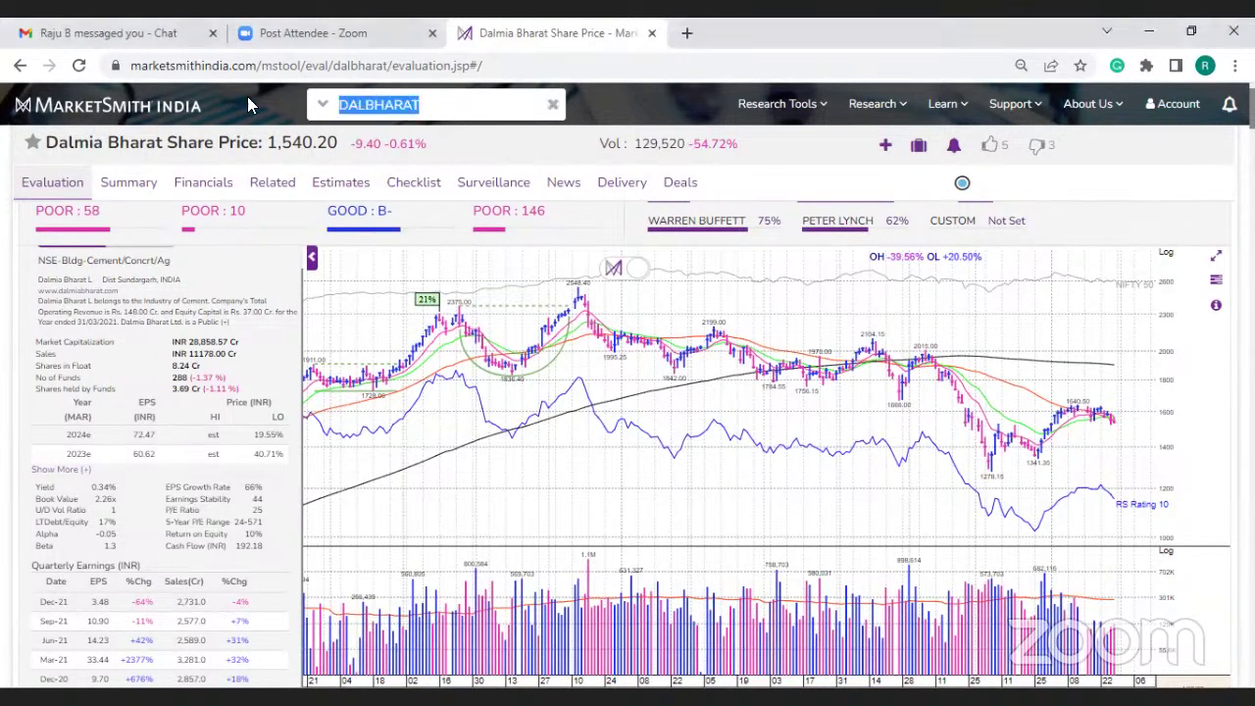
{"action": "type", "text": "tata "}
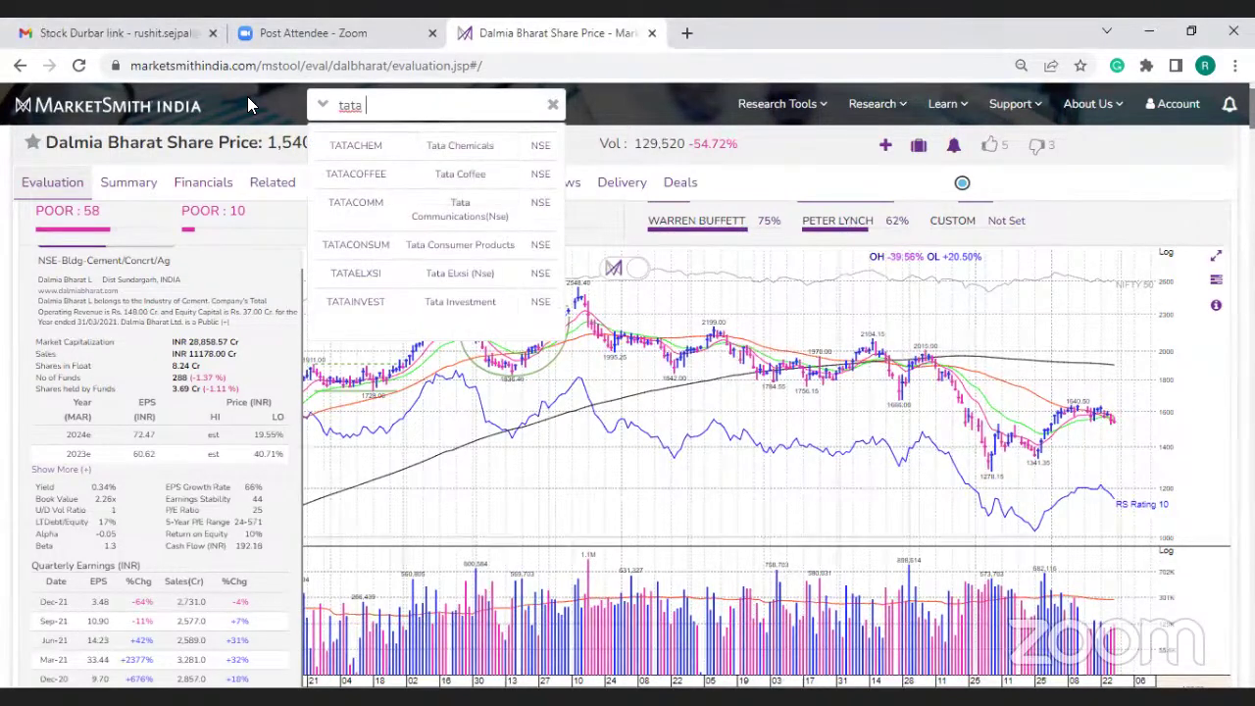
{"action": "type", "text": "che"}
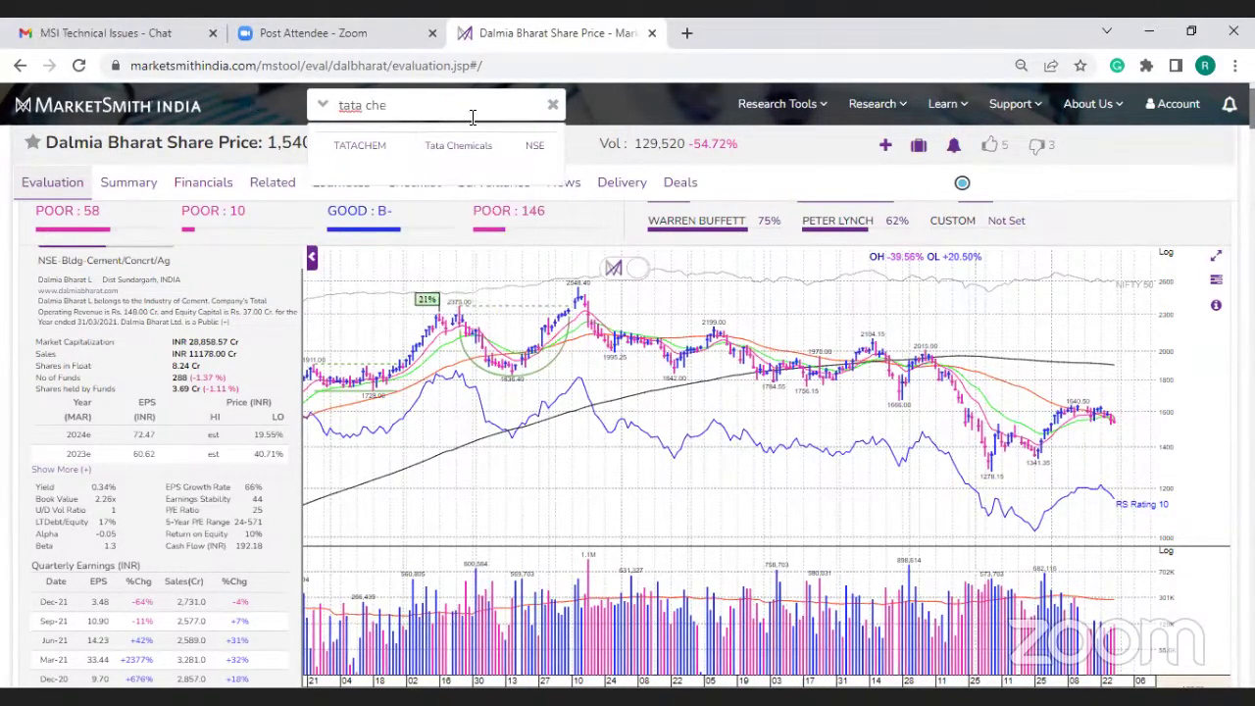
{"action": "left_click", "coordinate": [483, 155]}
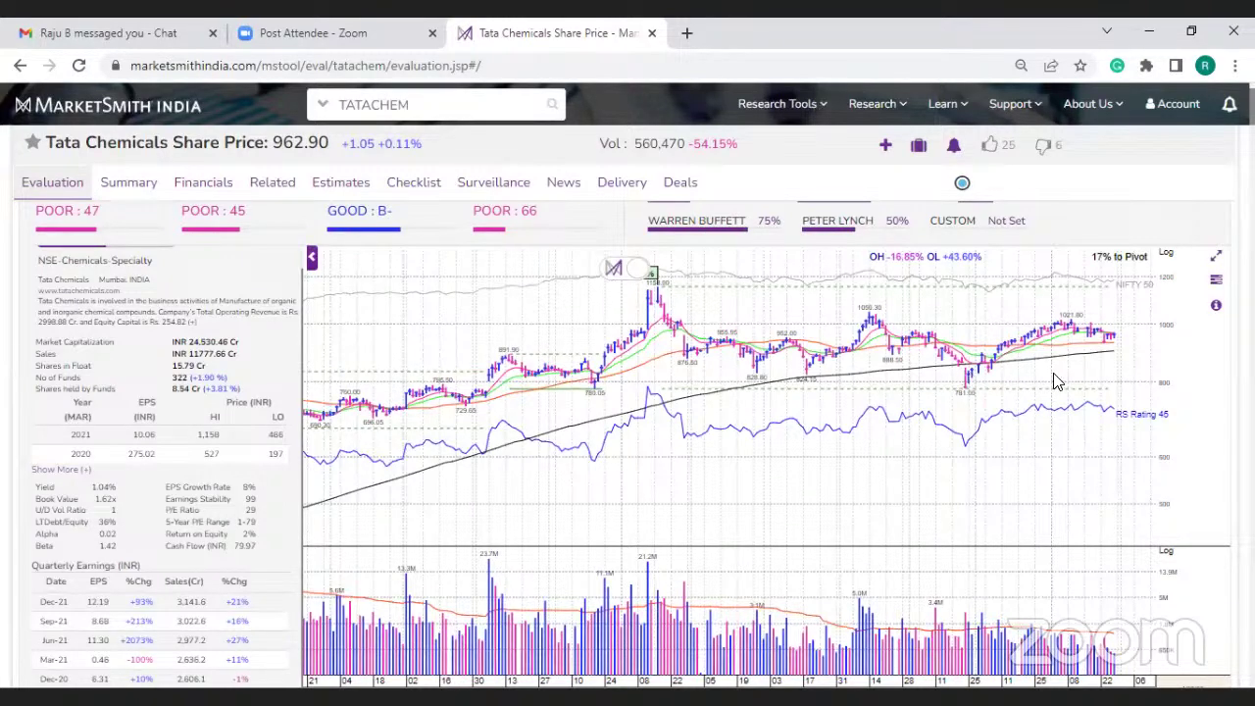
Examine Tata Chemicals' base, price action around the moving averages, volume, RS line and quarterly earnings
{"action": "mouse_move", "coordinate": [959, 395]}
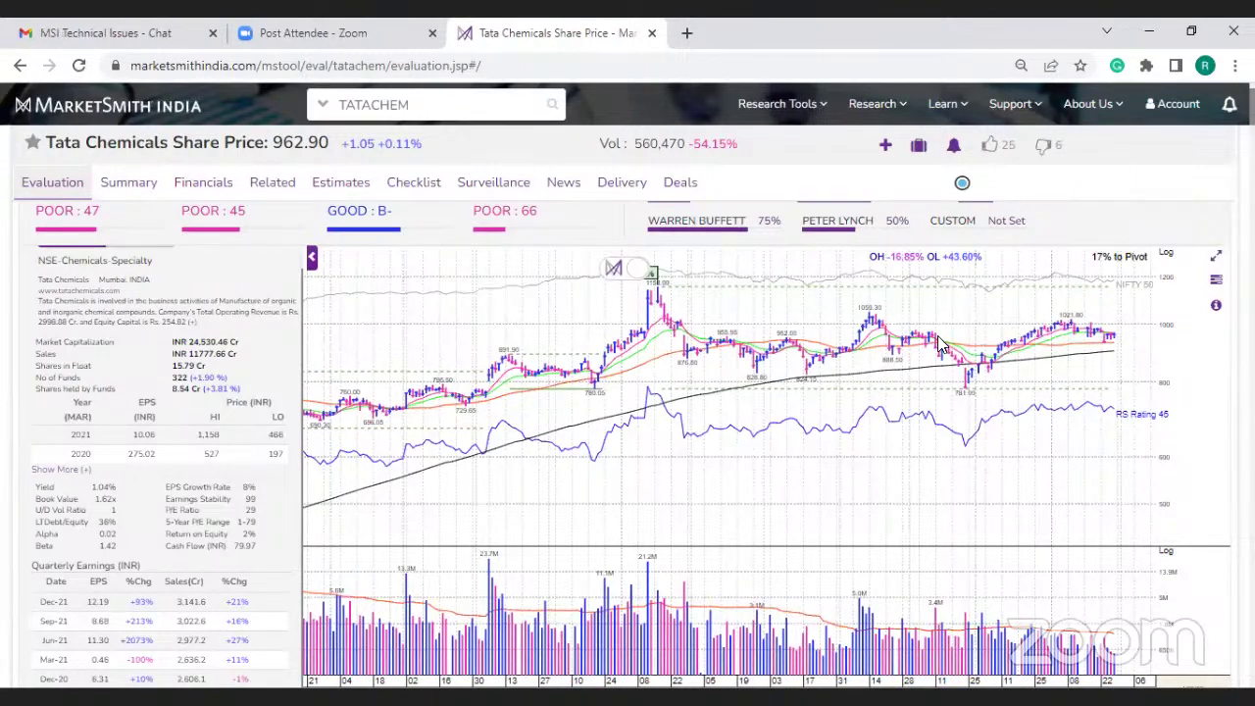
{"action": "scroll", "coordinate": [1001, 401], "scroll_direction": "down", "scroll_amount": 1}
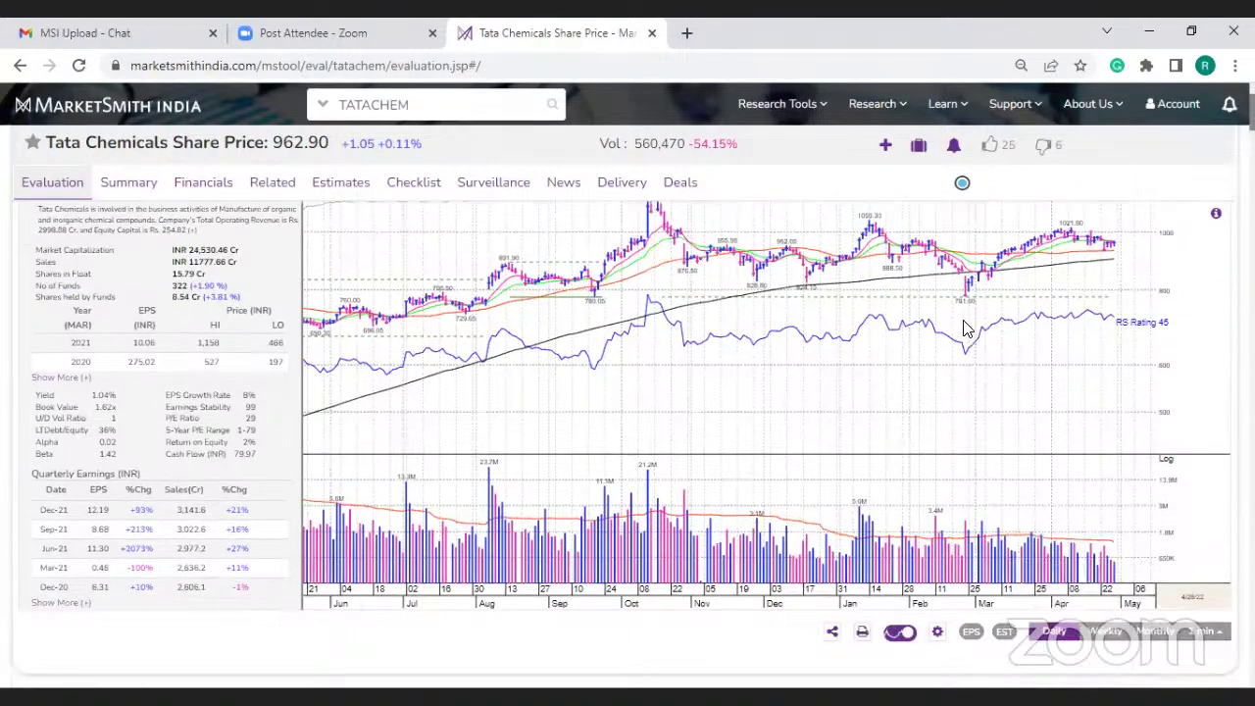
{"action": "scroll", "coordinate": [1133, 393], "scroll_direction": "up", "scroll_amount": 1}
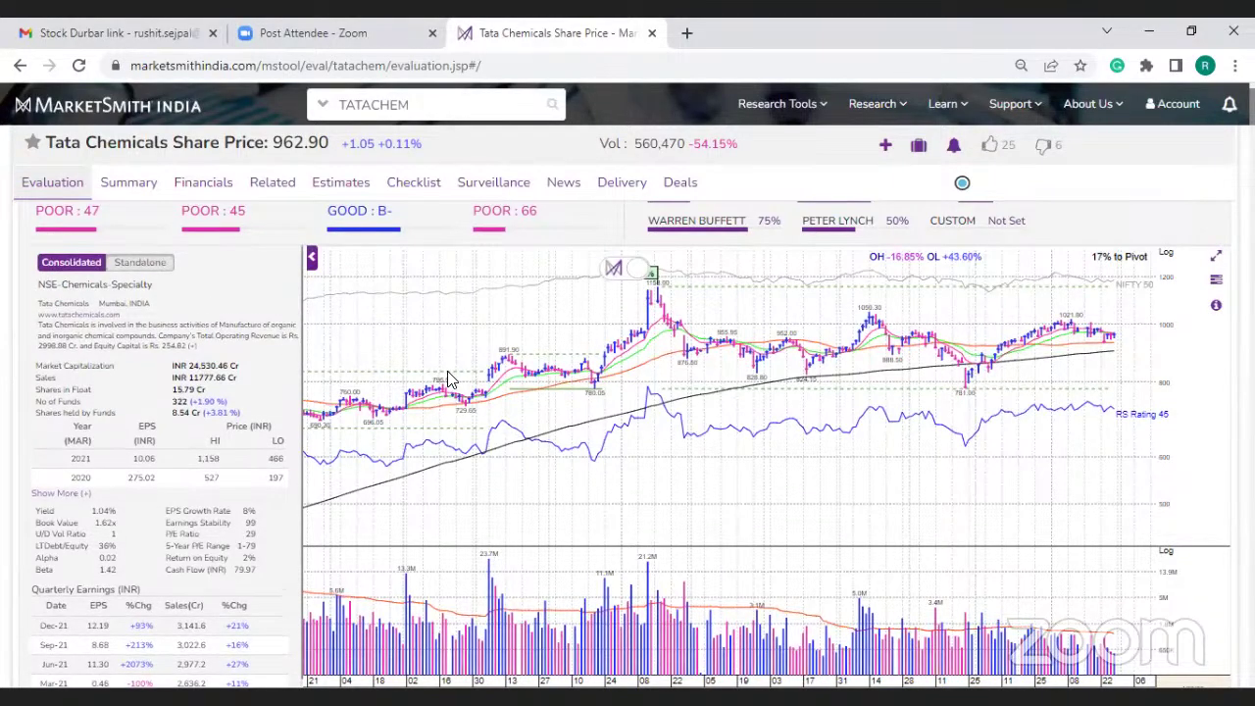
{"action": "scroll", "coordinate": [449, 381], "scroll_direction": "down", "scroll_amount": 2}
{"action": "scroll", "coordinate": [449, 381], "scroll_direction": "up", "scroll_amount": 1}
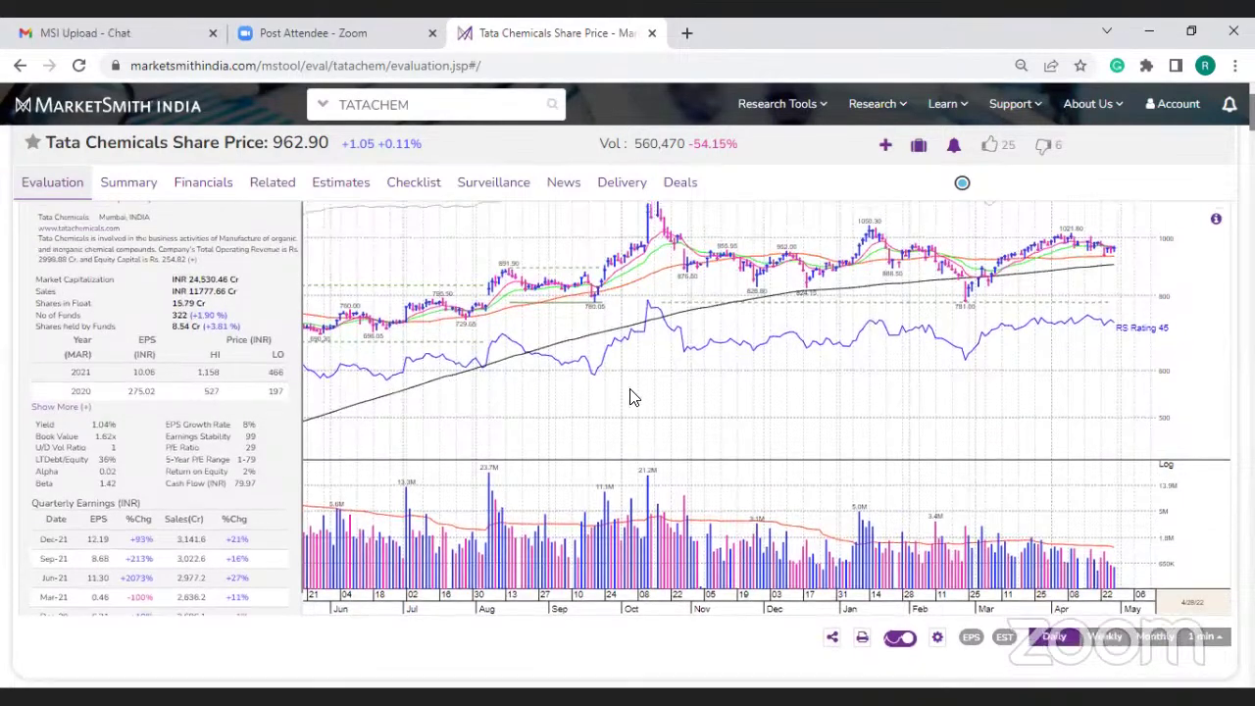
{"action": "scroll", "coordinate": [633, 395], "scroll_direction": "up", "scroll_amount": 1}
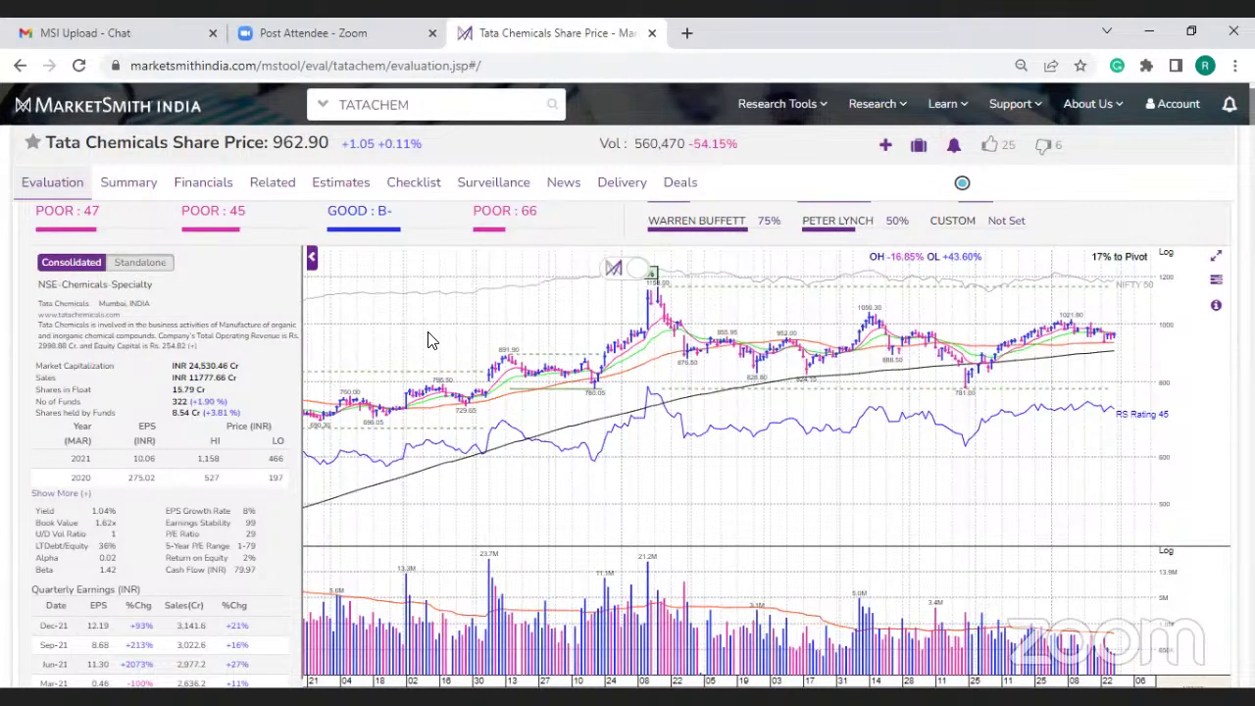
Search for "tata mot", open the Tata Motors (TATAMOTORS) evaluation chart and inspect its latest price bars near the 200-day moving average
{"action": "left_click", "coordinate": [422, 108]}
{"action": "type", "text": "t"}
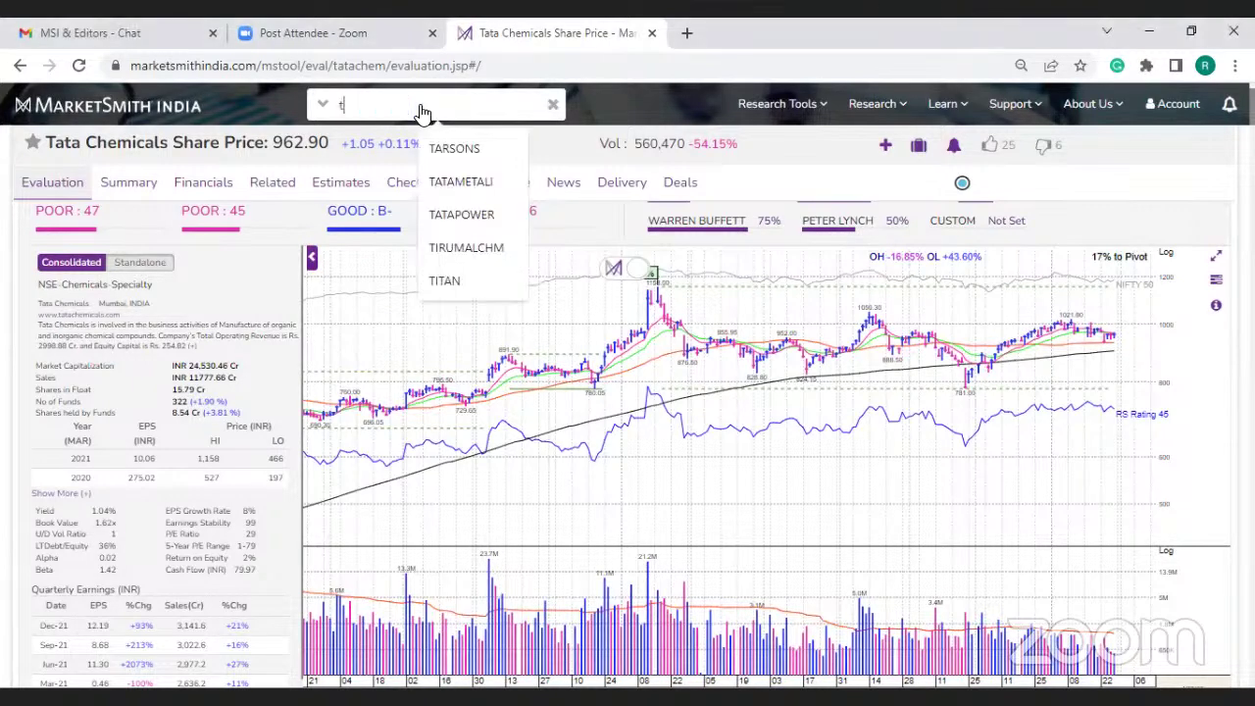
{"action": "type", "text": "ata mot"}
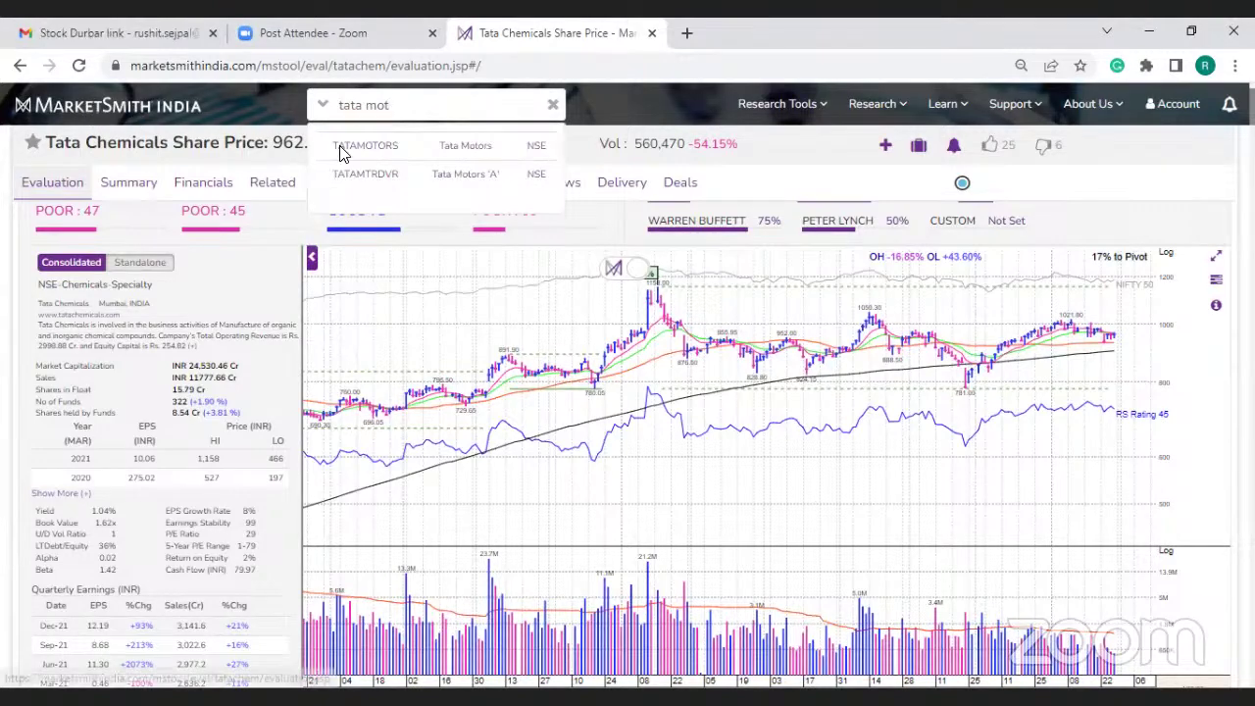
{"action": "left_click", "coordinate": [341, 155]}
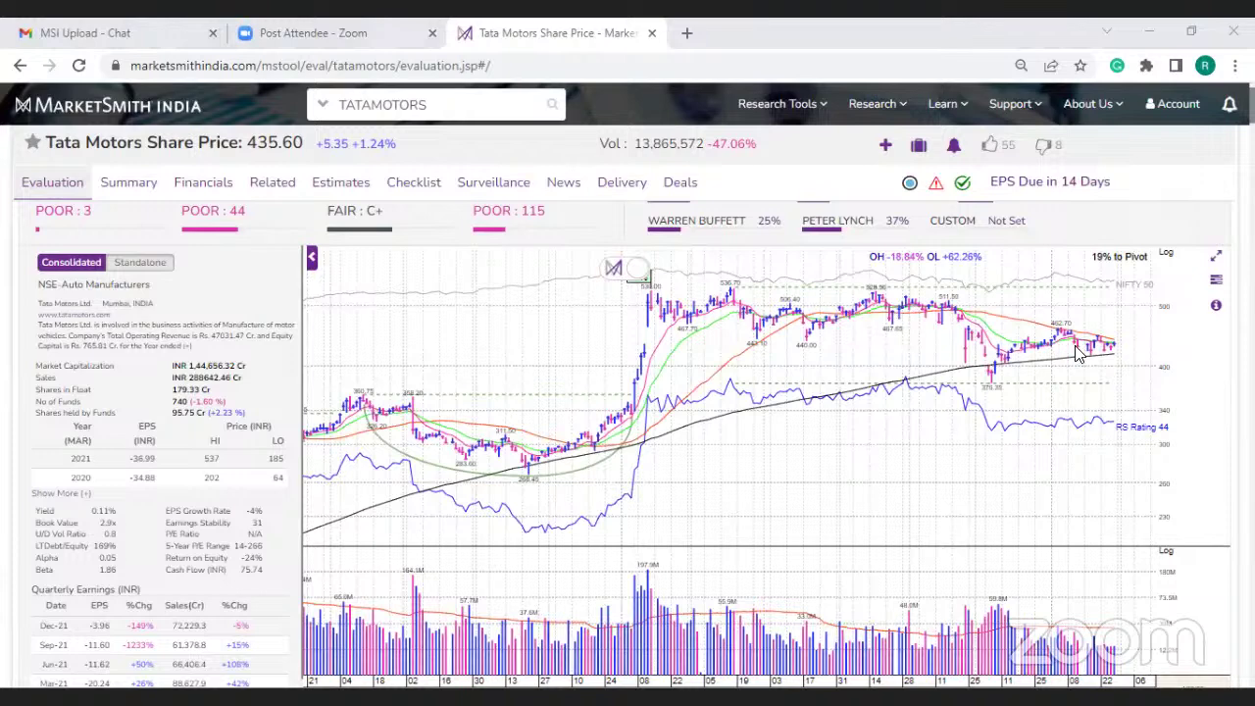
{"action": "mouse_move", "coordinate": [1106, 360]}
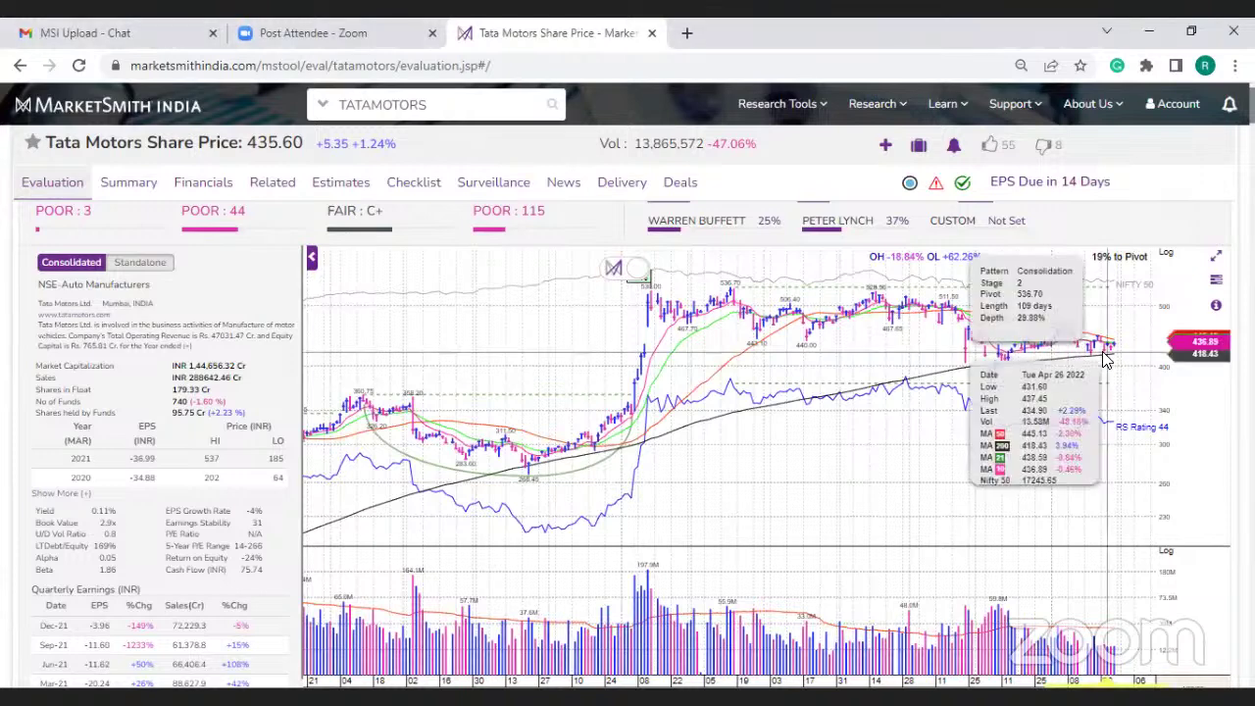
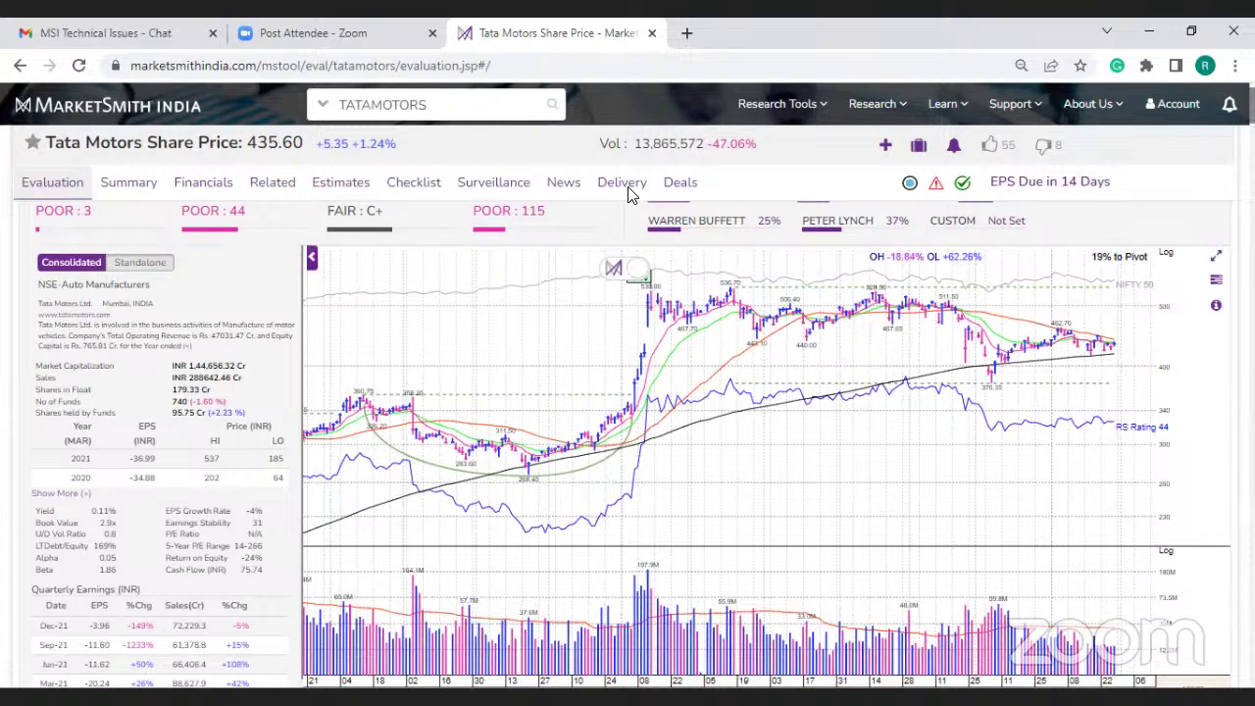
Search for "hindu" and open the Hindustan Unilever (HINDUNILVR) evaluation chart
{"action": "left_click", "coordinate": [442, 105]}
{"action": "type", "text": "hindu"}
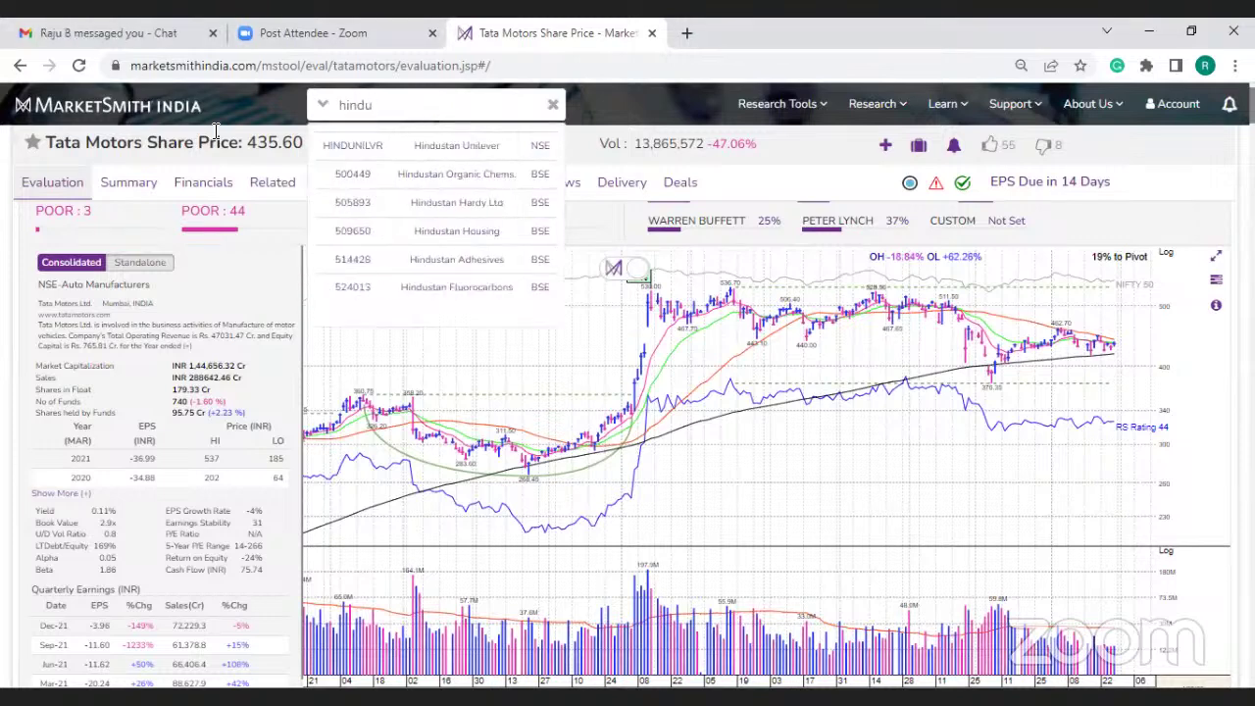
{"action": "left_click", "coordinate": [335, 157]}
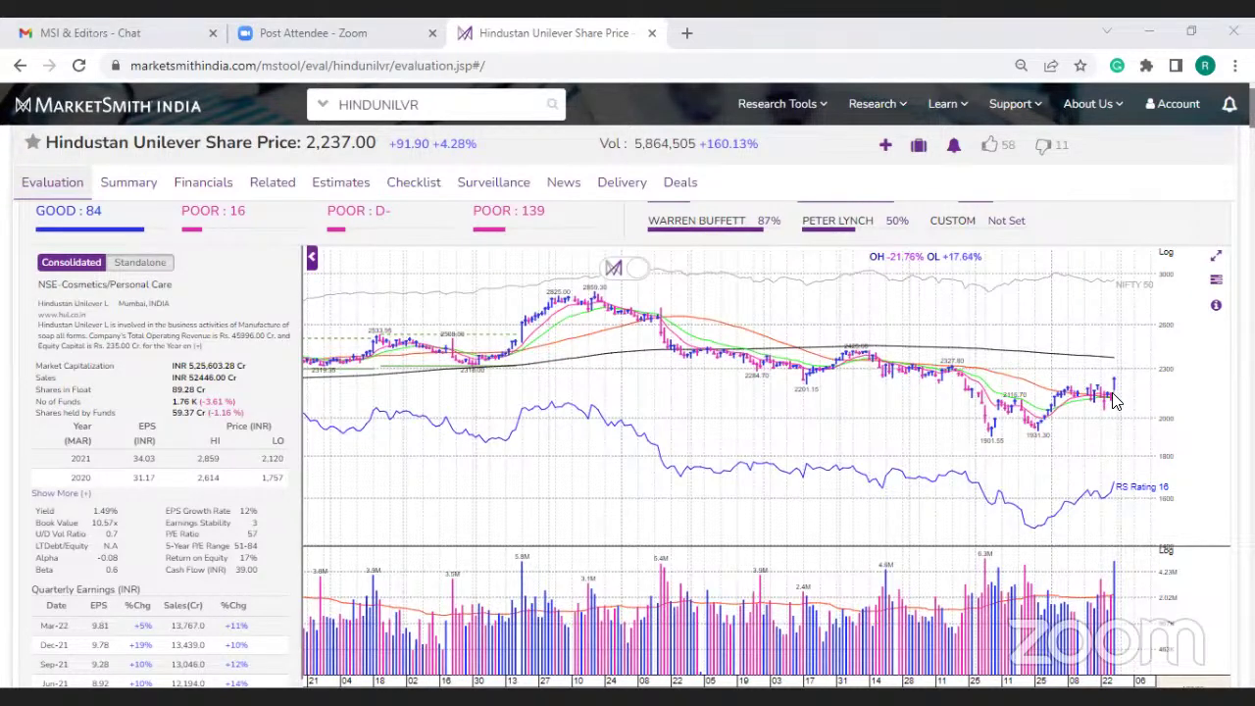
Examine Hindustan Unilever's latest price and volume action, master score, ratings and quarterly earnings
{"action": "mouse_move", "coordinate": [1138, 388]}
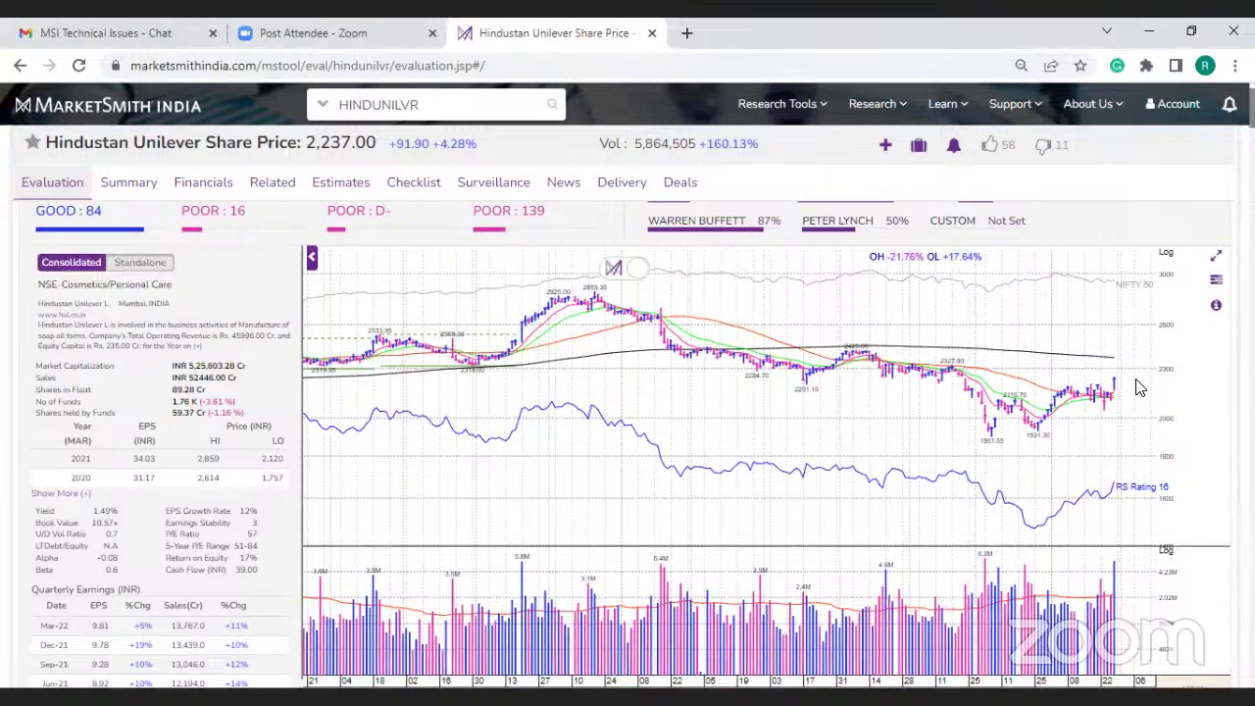
{"action": "mouse_move", "coordinate": [808, 388]}
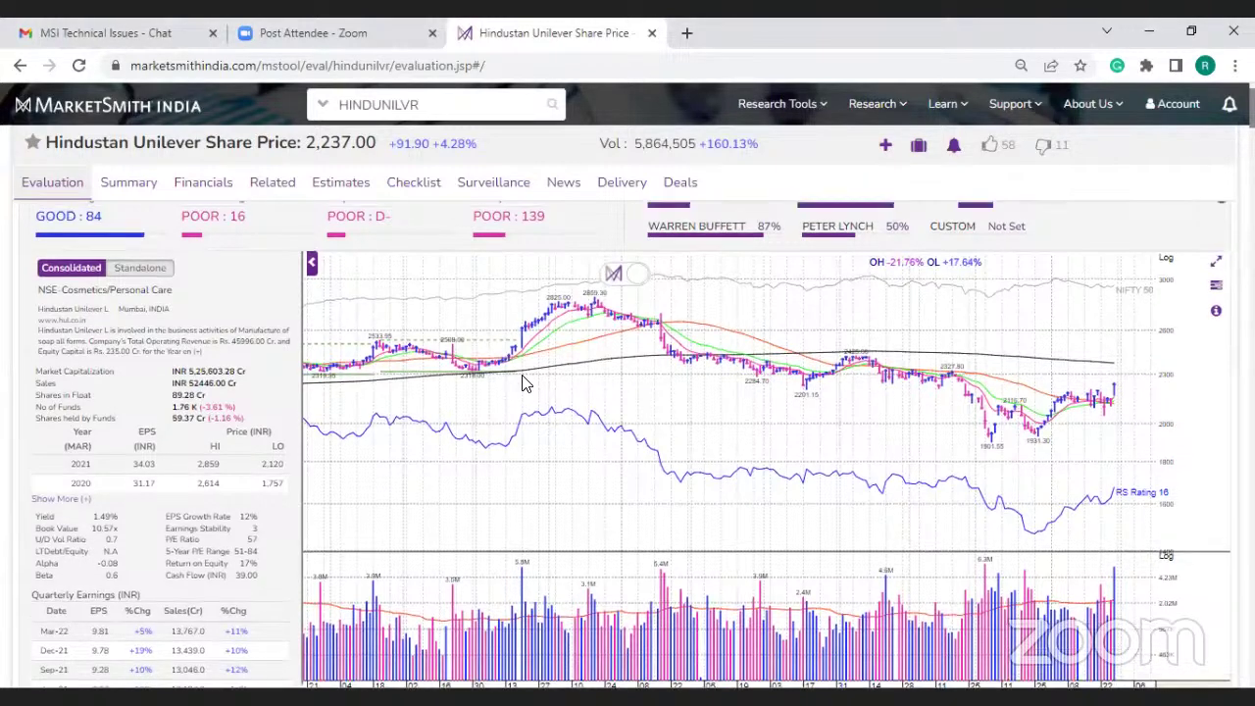
{"action": "scroll", "coordinate": [353, 324], "scroll_direction": "up", "scroll_amount": 1}
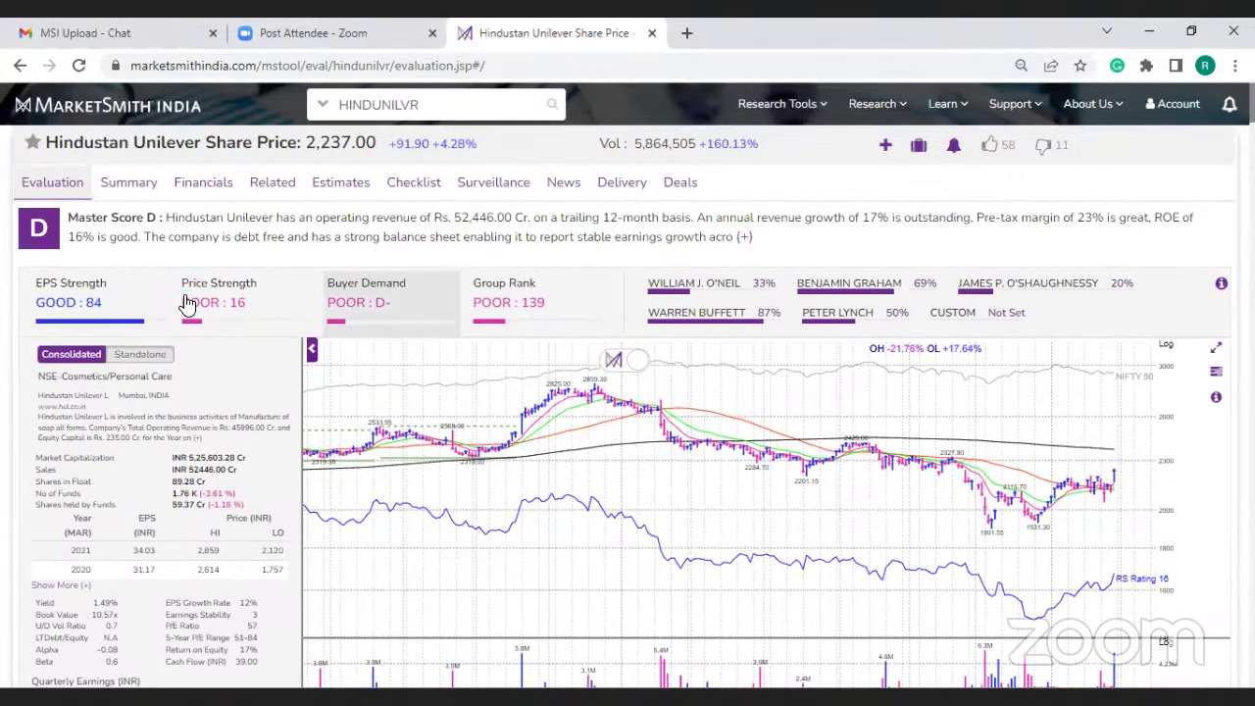
{"action": "scroll", "coordinate": [358, 344], "scroll_direction": "down", "scroll_amount": 2}
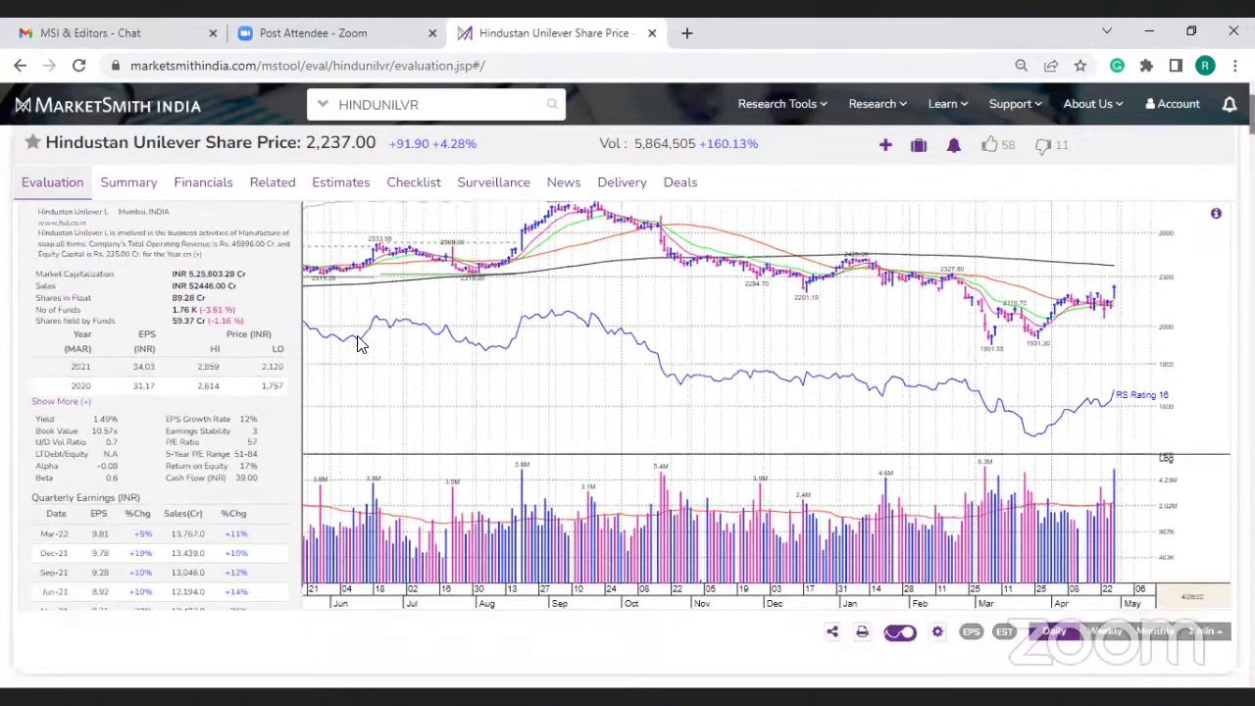